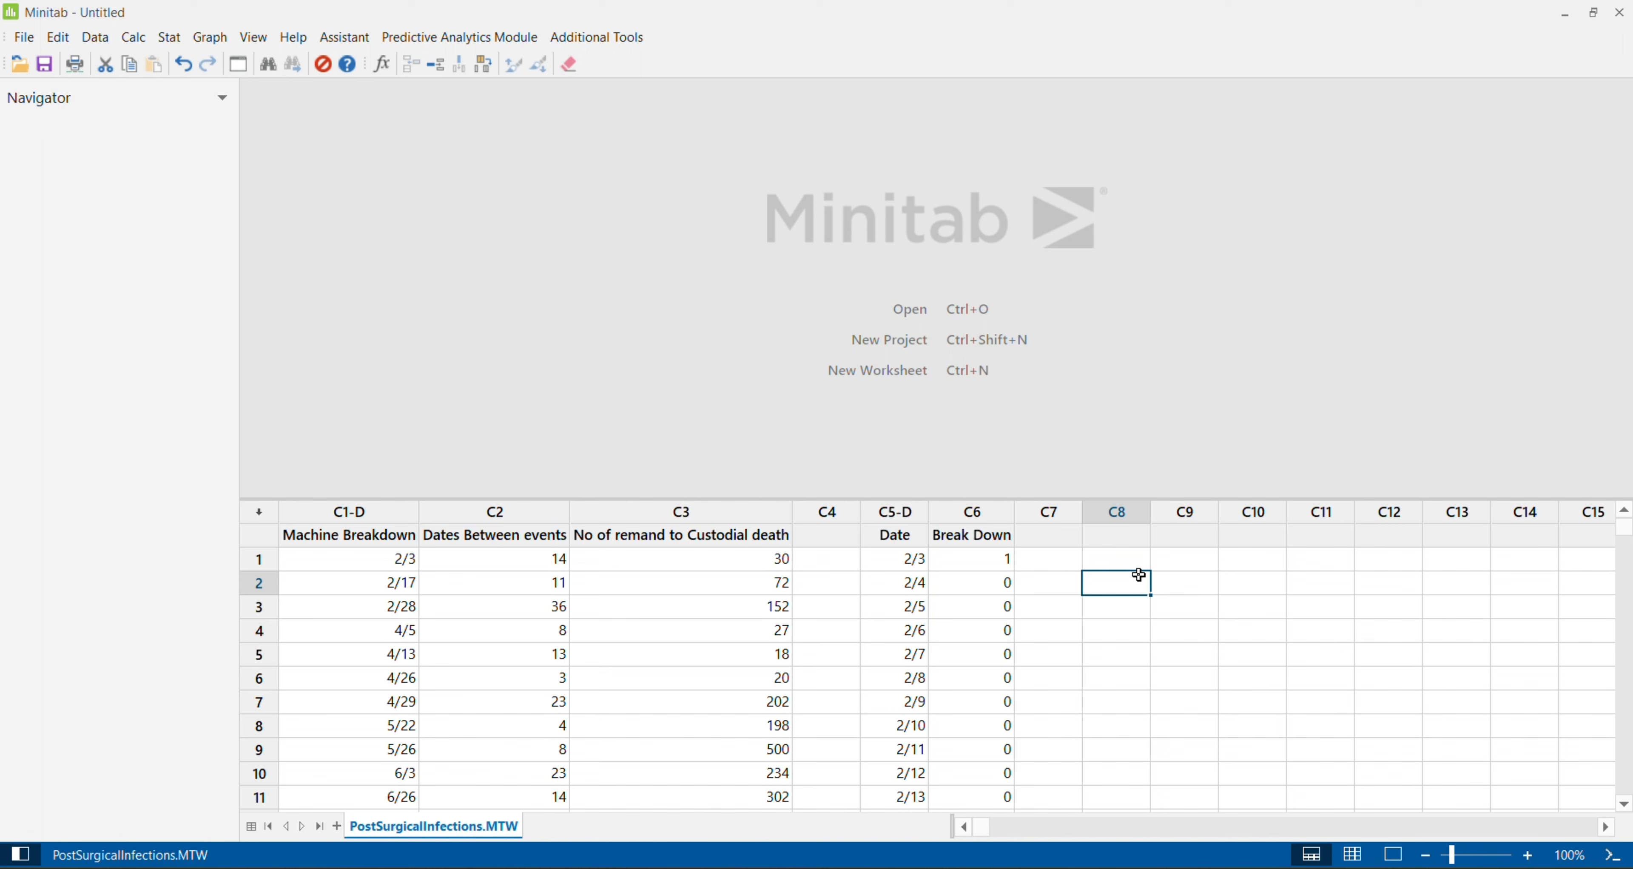
Examine the first daily entries of the Date column beside the Break Down column in the worksheet.
key(Left)
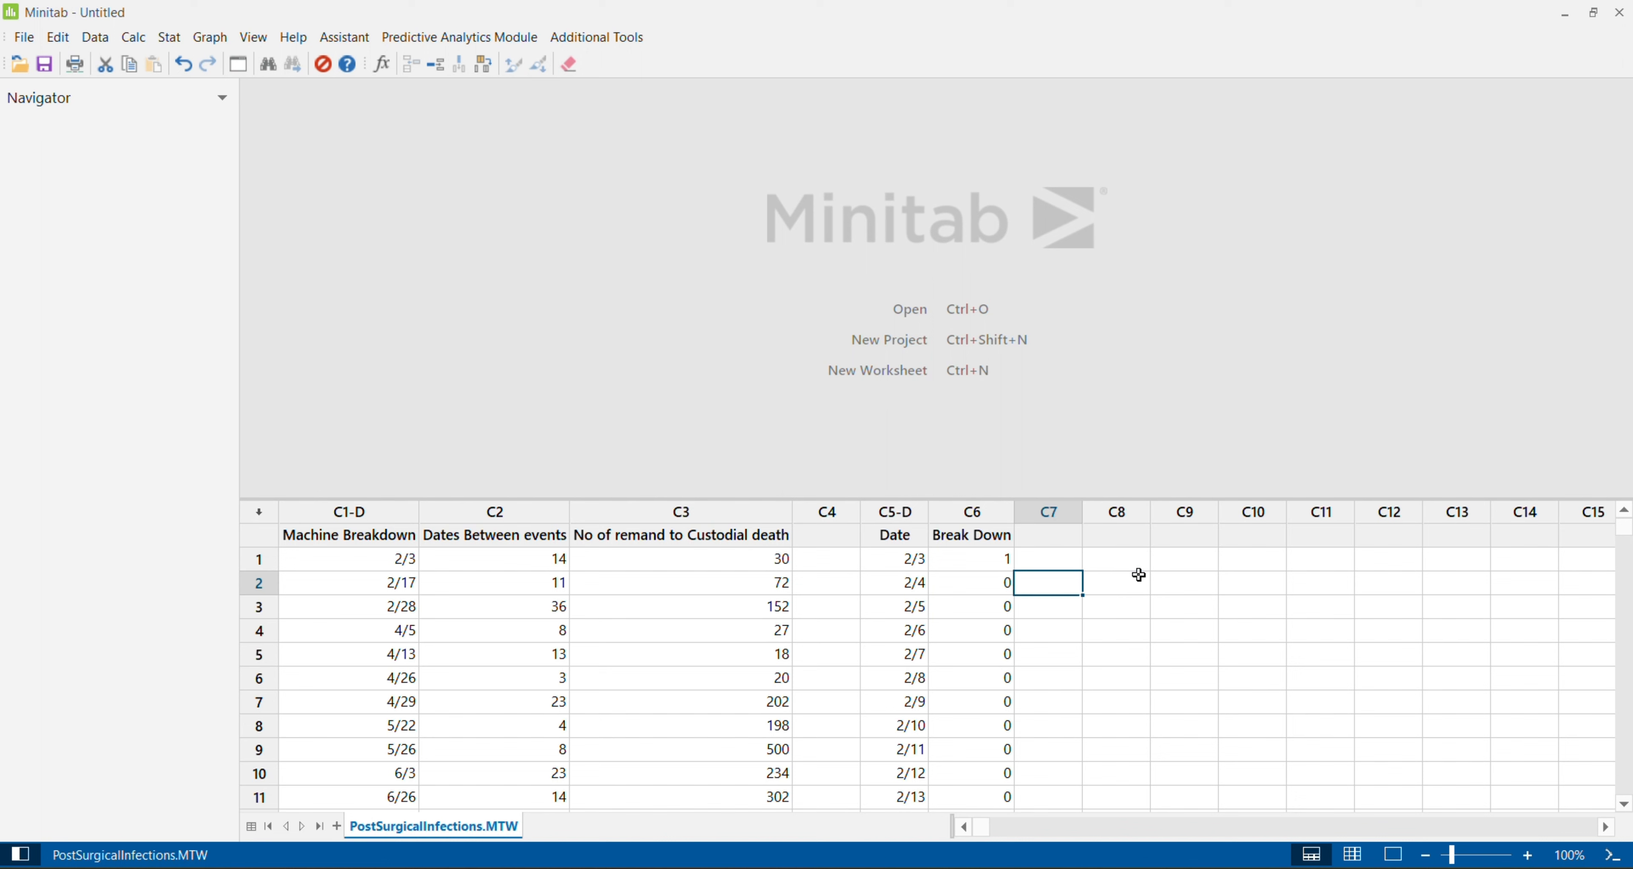
key(Left)
key(Up)
key(Left)
key(Up)
key(Down)
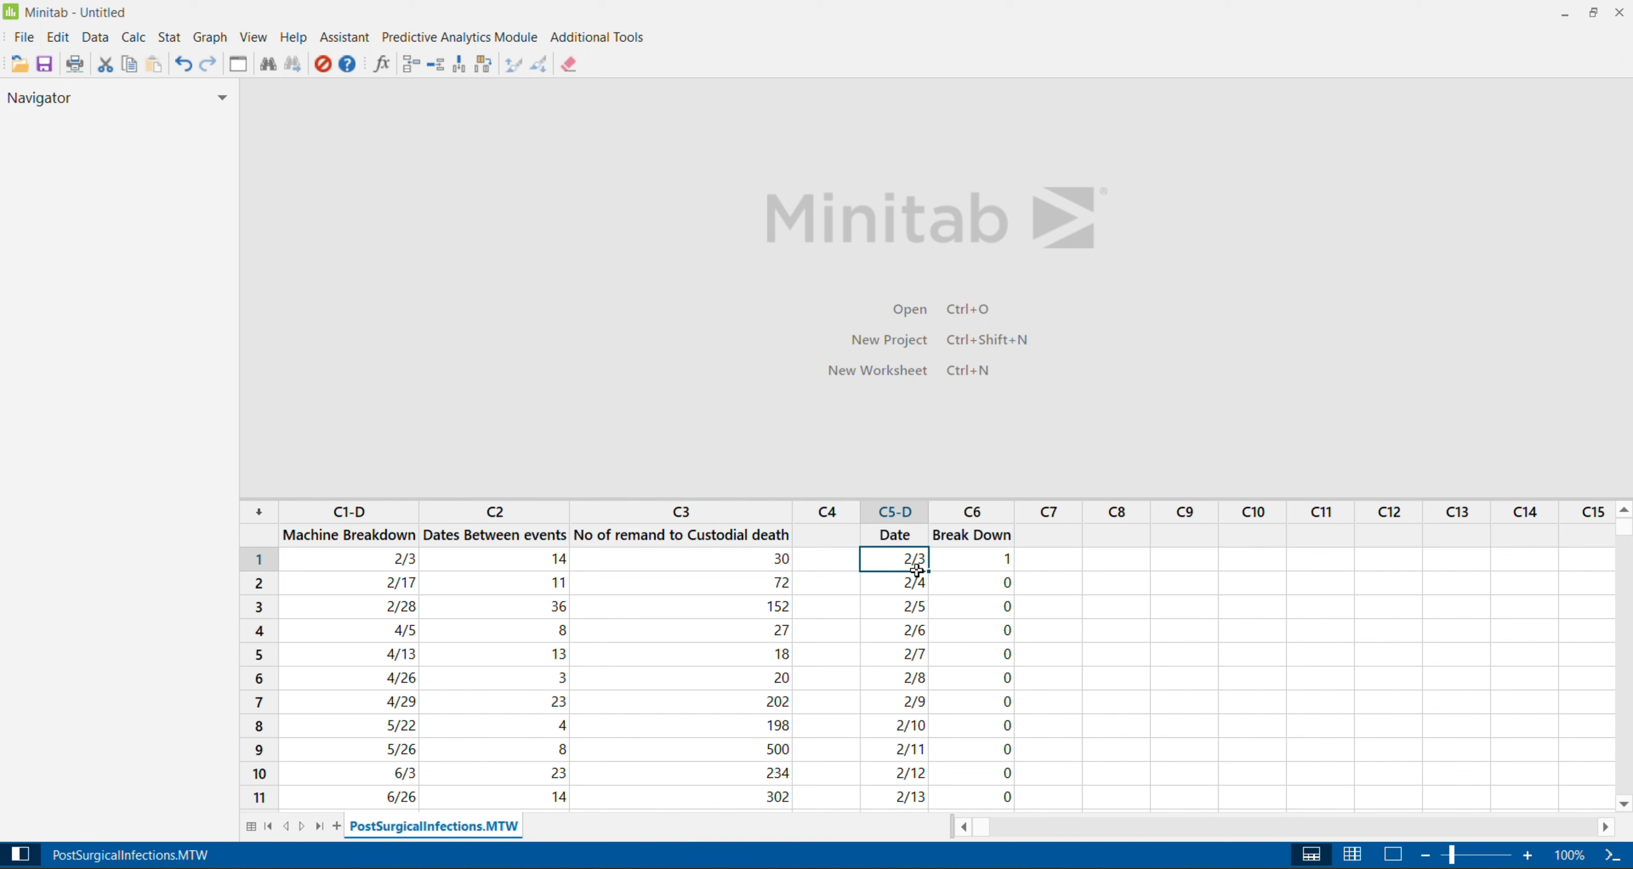
key(Down)
key(Down)
key(Down)
key(Down)
key(Down)
key(Down)
key(Down)
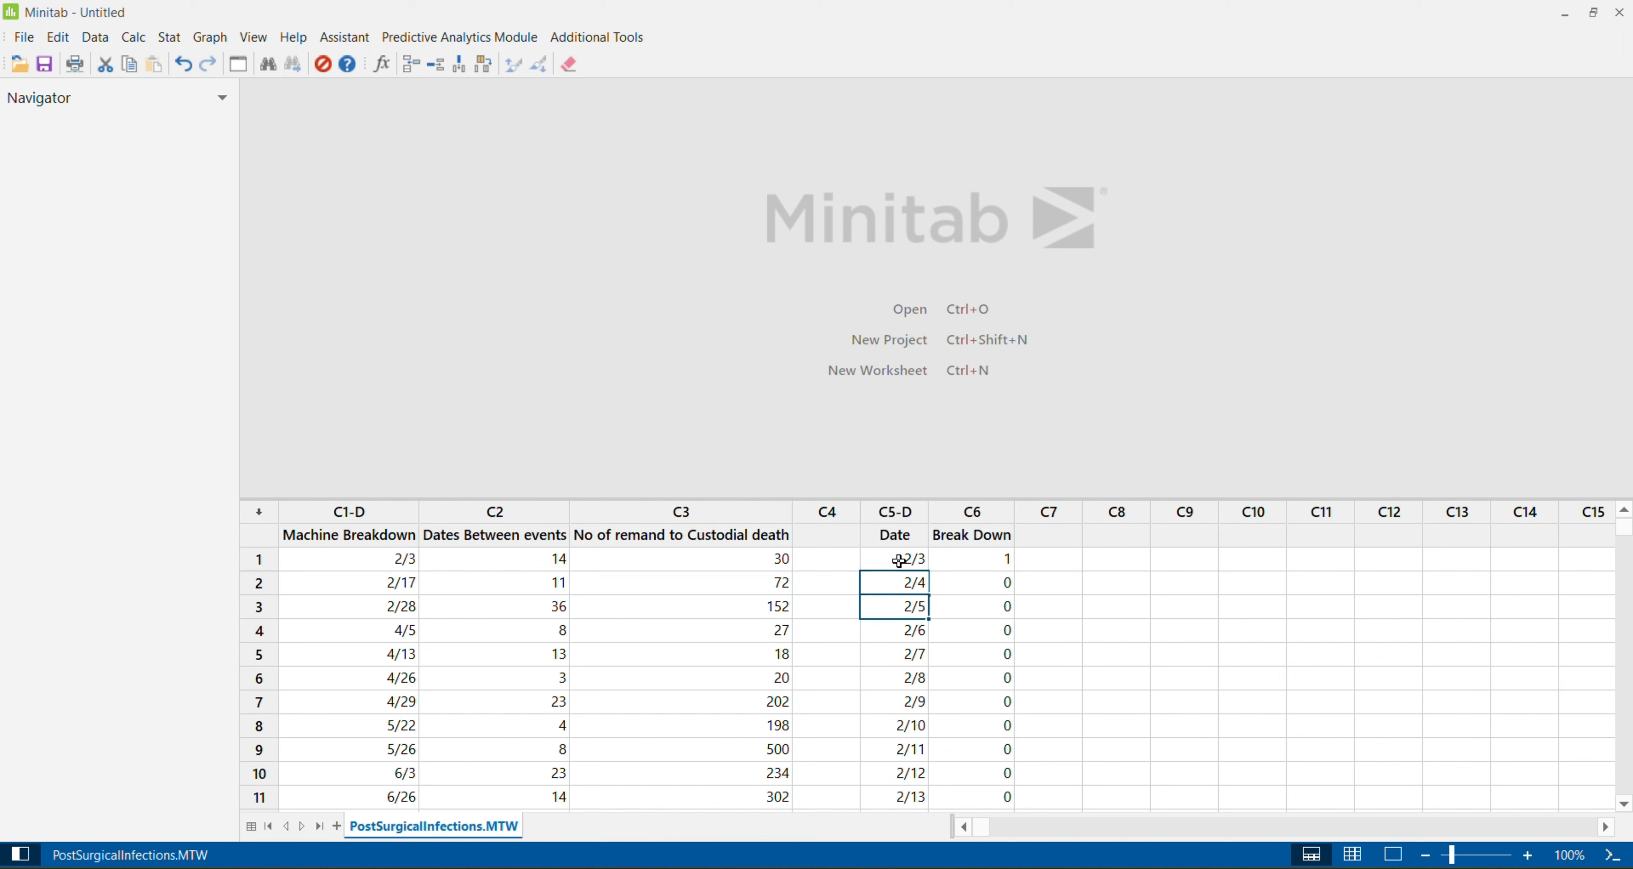
key(Down)
key(Down)
key(Down)
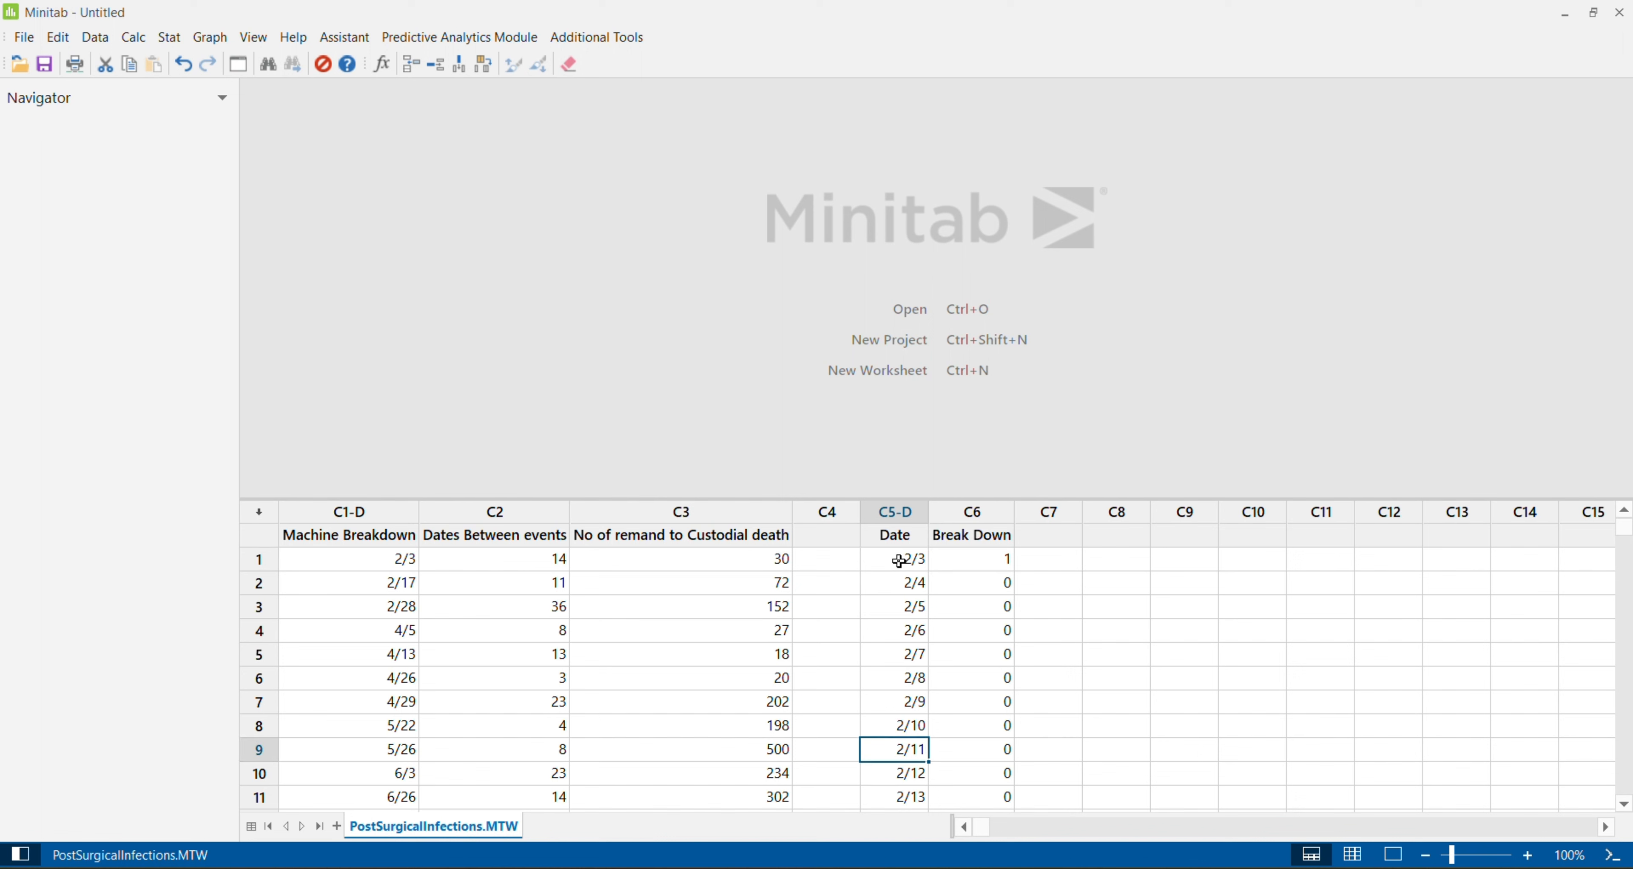
key(Up)
key(Up)
key(Up)
key(Up)
key(Up)
key(Up)
key(Up)
key(Up)
key(Up)
key(Up)
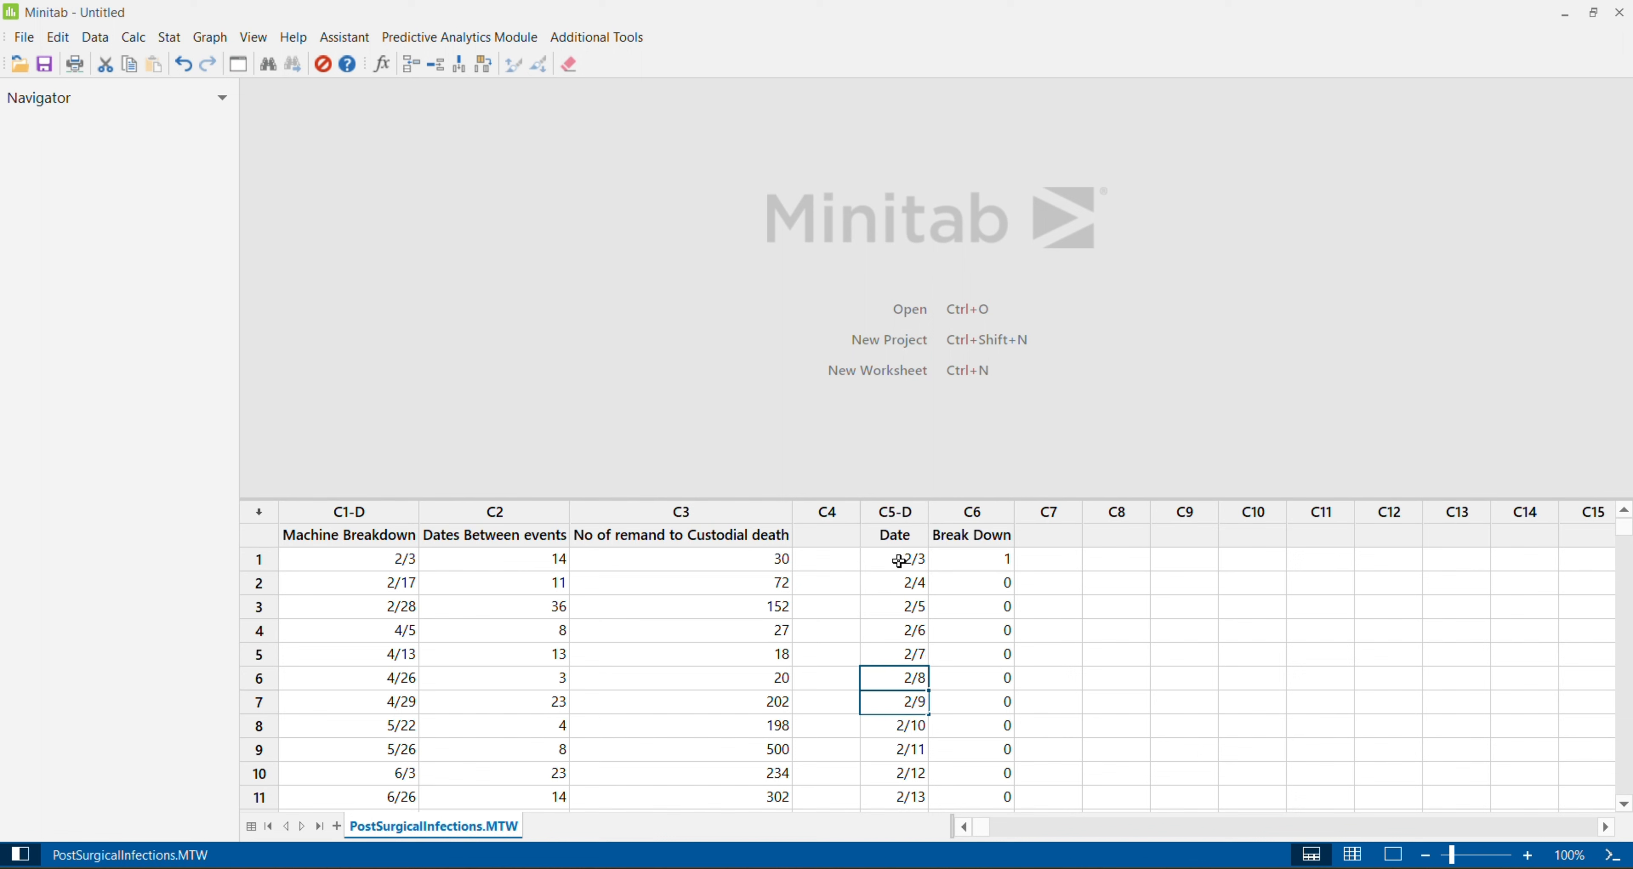
Read down the Date and Break Down columns from early February to 4/7, checking which days have breakdowns.
key(Down)
key(Down)
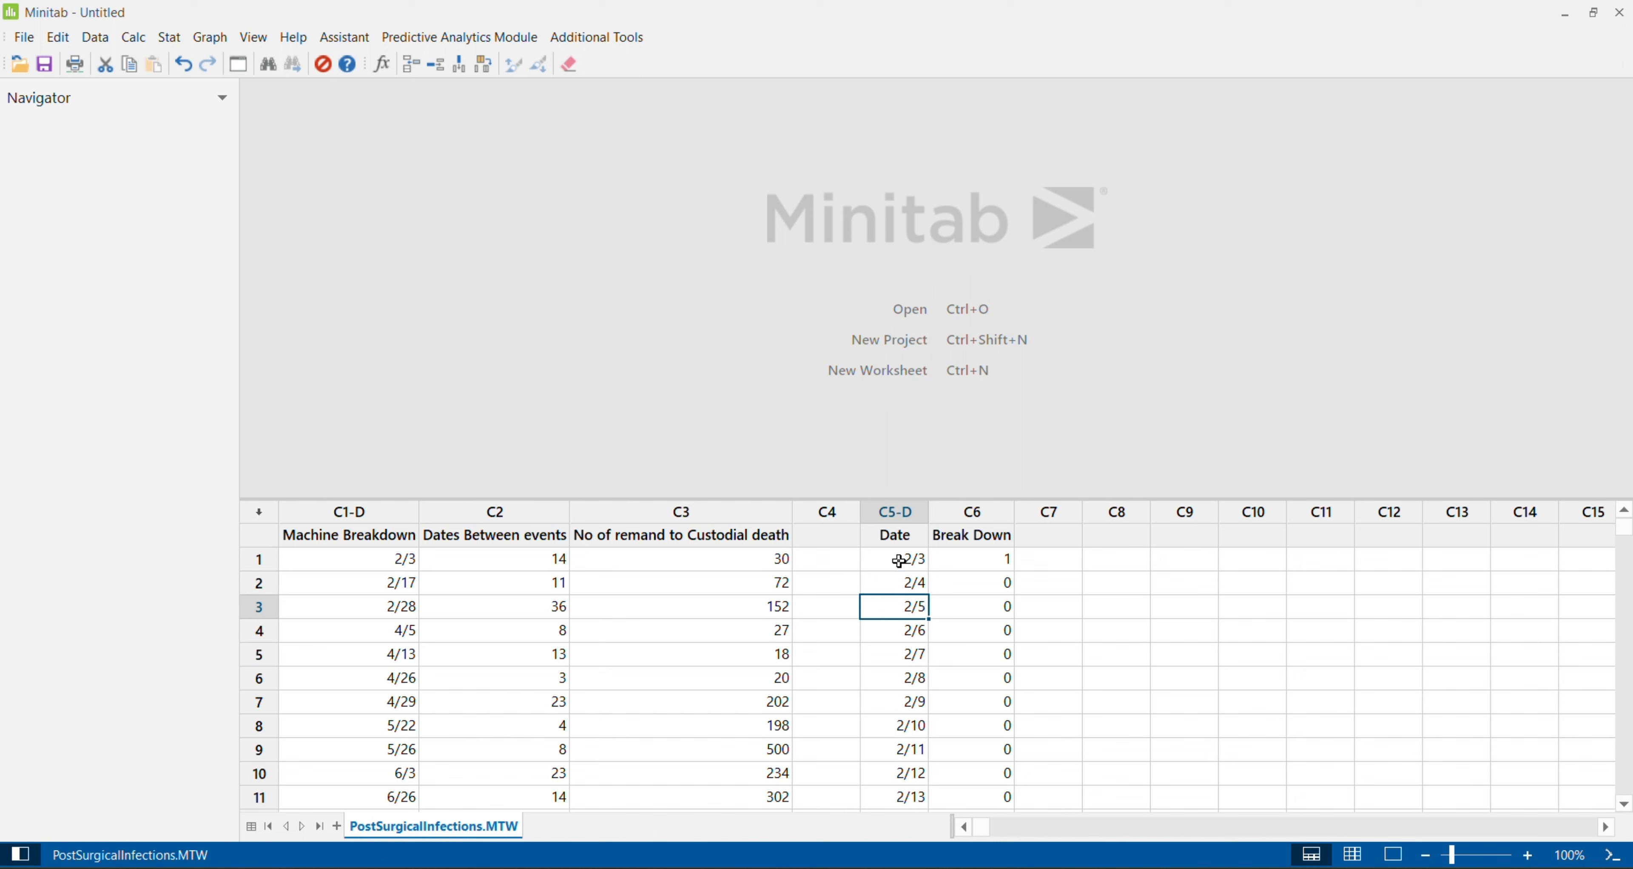
key(Down)
key(Down)
key(Down)
key(Down)
key(Down)
key(Down)
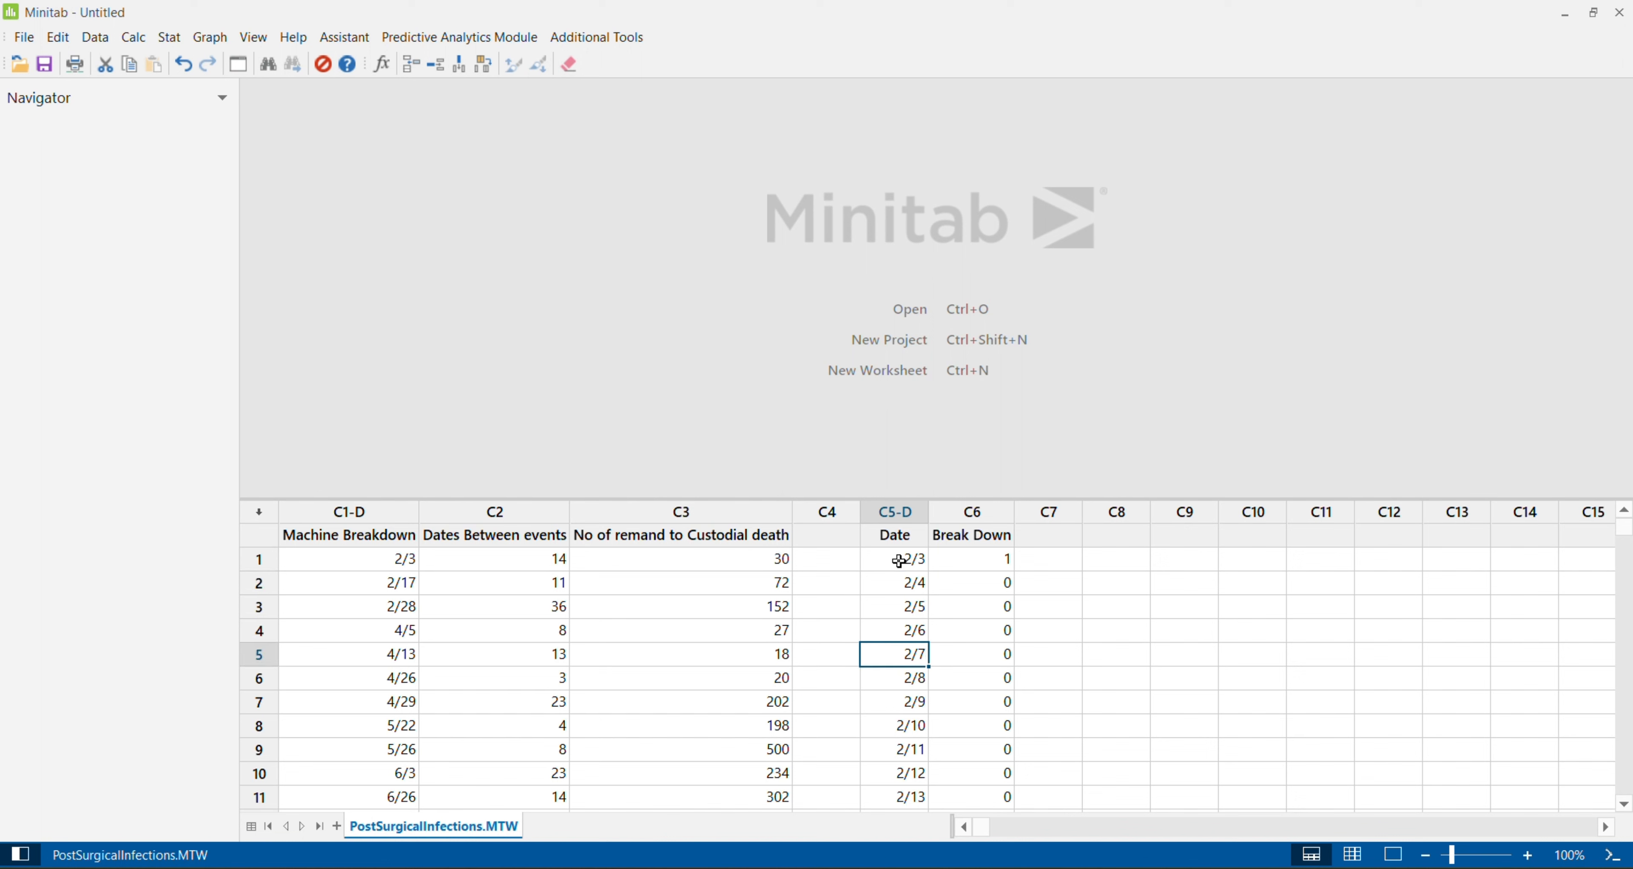
key(Down)
key(Down)
key(Down)
key(Down)
key(Down)
key(Down)
key(Down)
key(Down)
key(Down)
key(Down)
key(Down)
key(Down)
key(Down)
key(Down)
key(Down)
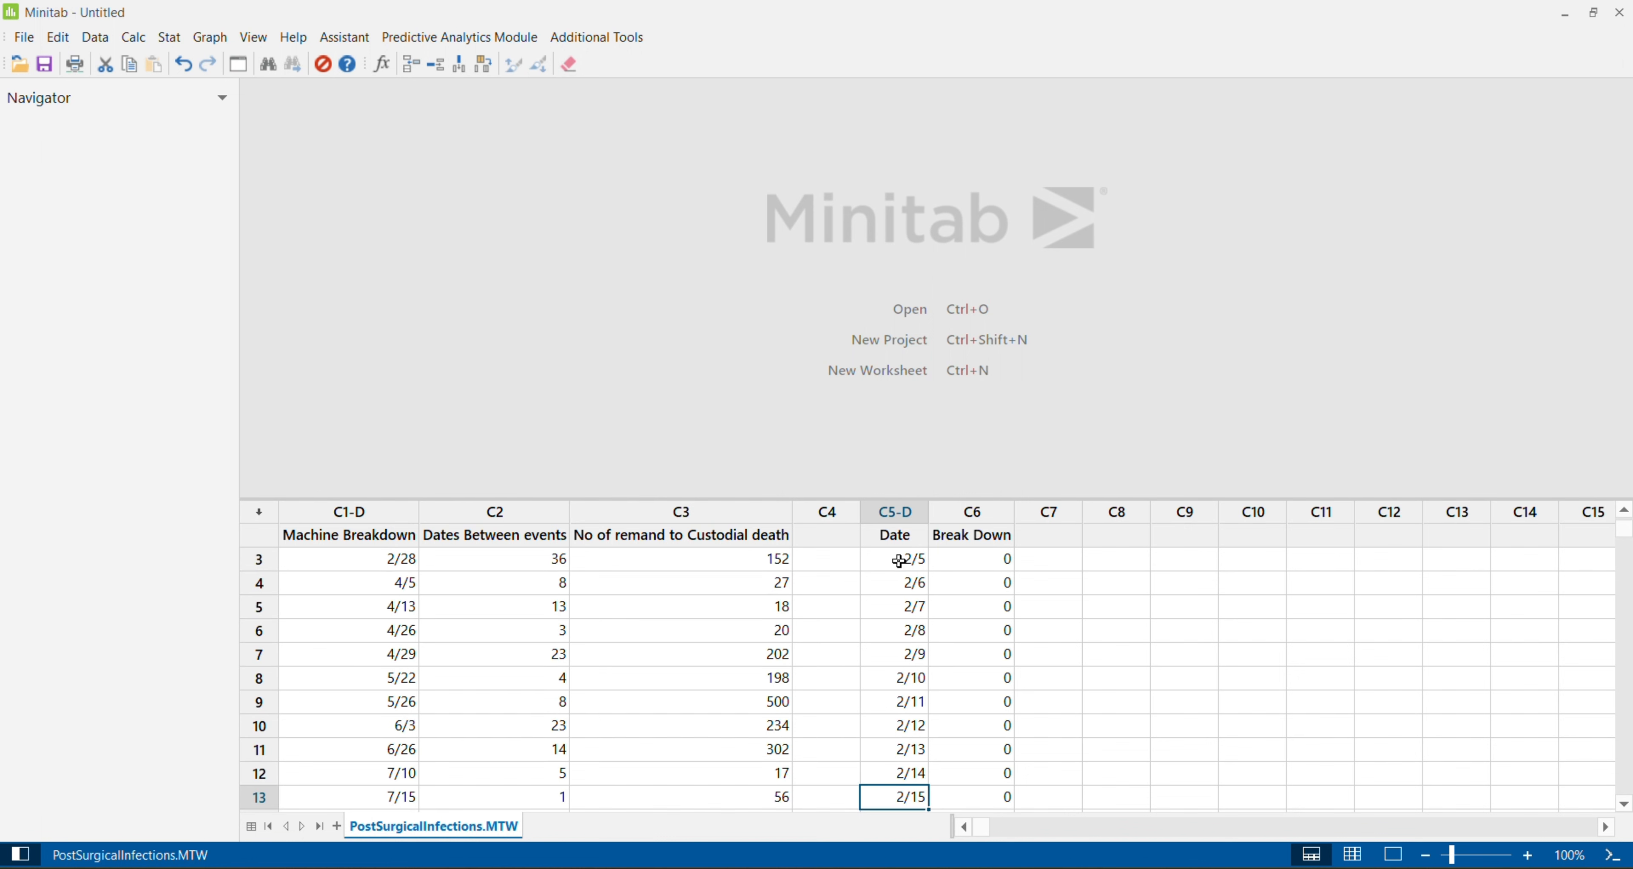
key(Down)
key(Down)
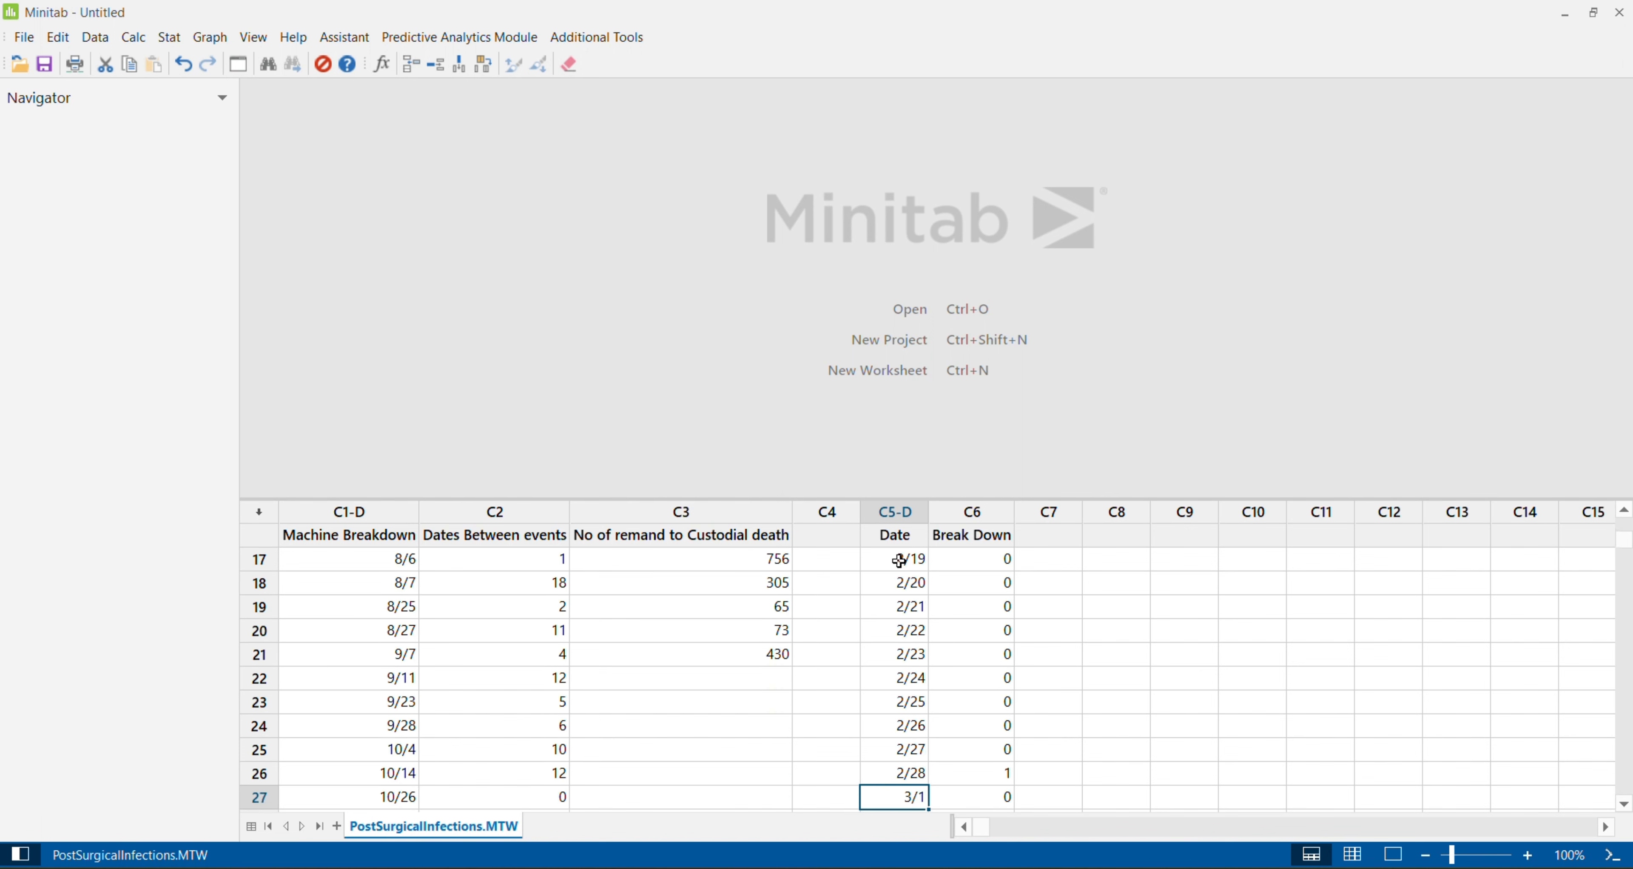
key(Down)
key(Down)
key(Down)
key(Down)
key(Down)
key(Down)
key(Down)
key(Down)
key(Down)
key(Down)
key(Down)
key(Down)
key(Down)
key(Down)
key(Down)
key(Down)
key(Down)
key(Down)
key(Down)
key(Down)
key(Down)
key(Down)
key(Down)
key(Down)
key(Down)
key(Down)
key(Down)
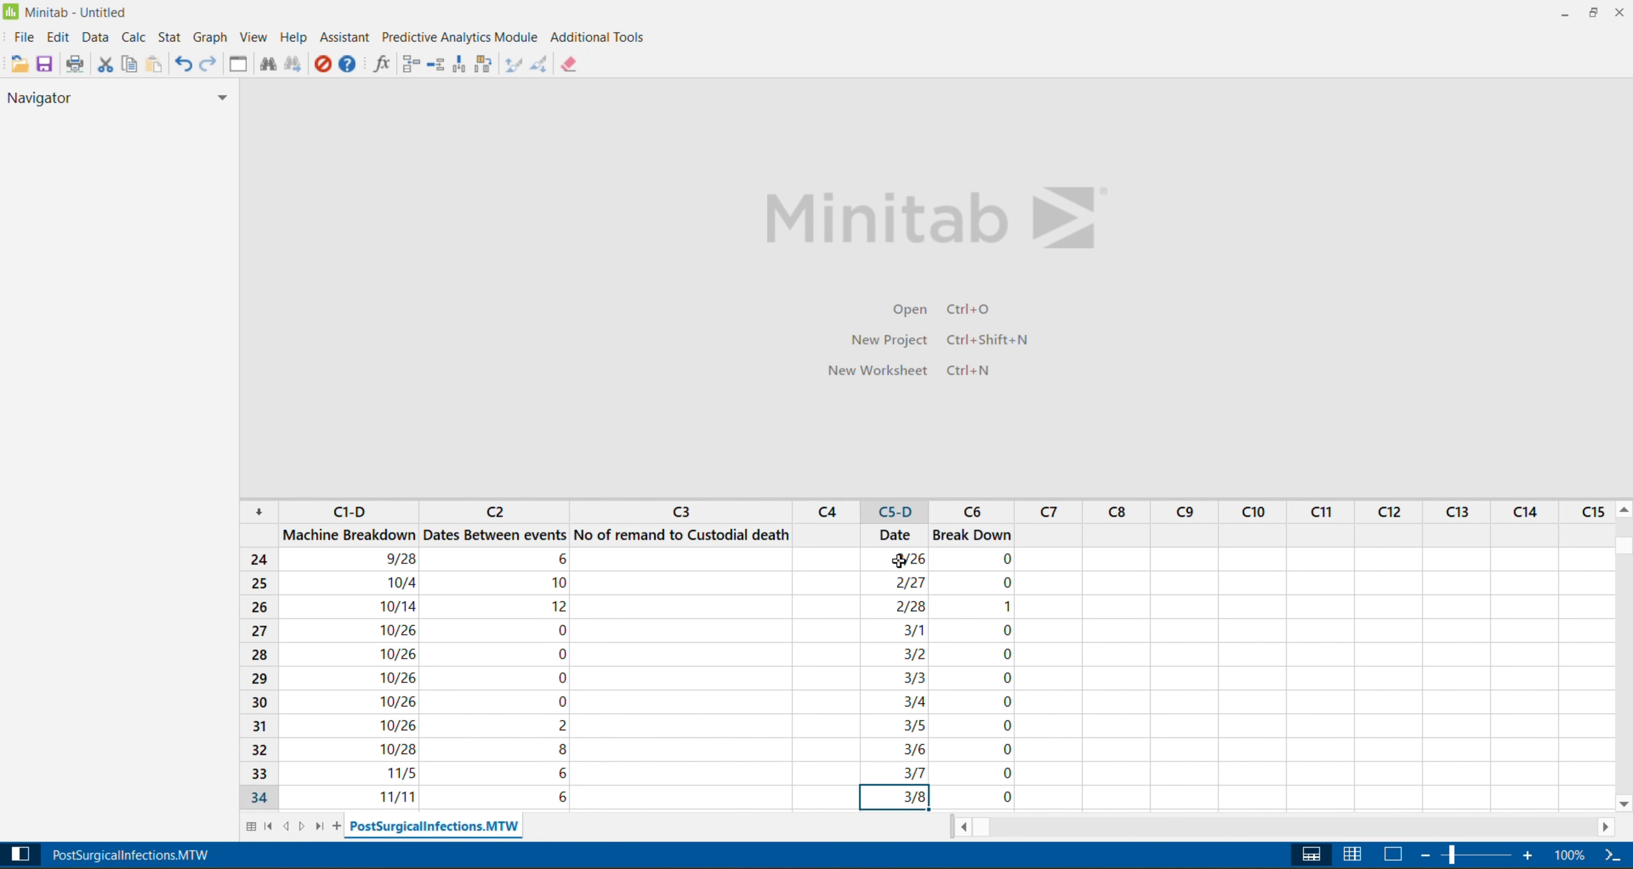
key(Down)
key(Down)
key(Down)
key(Down)
key(Down)
key(Down)
key(Down)
key(Down)
key(Down)
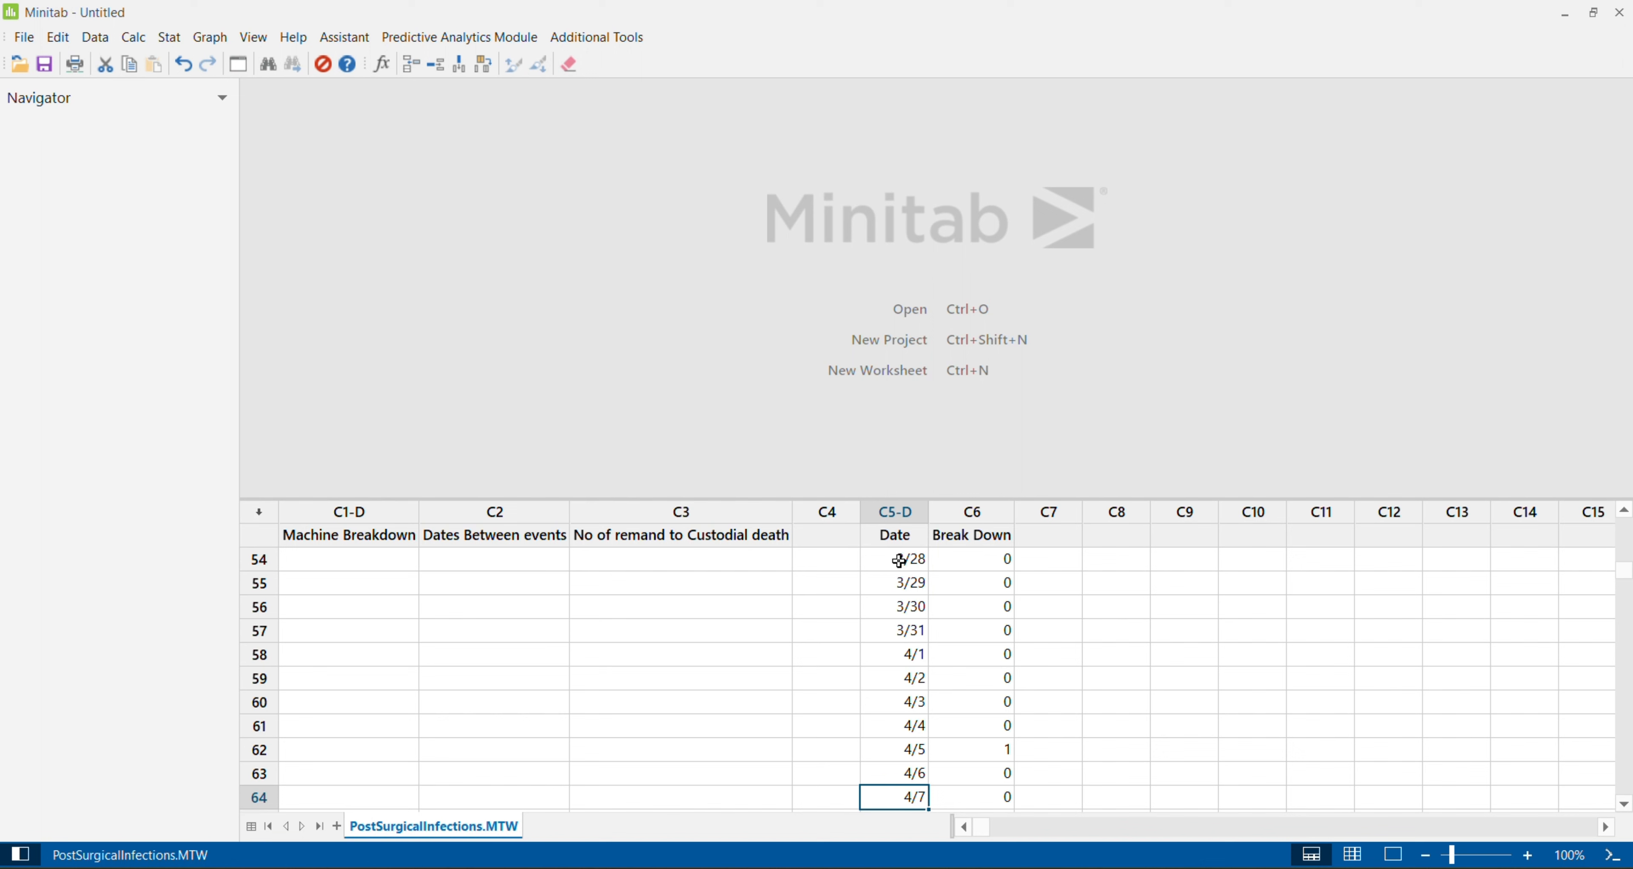
Review the Date and Break Down entries from 4/7 back up to the column header.
key(Up)
key(Up)
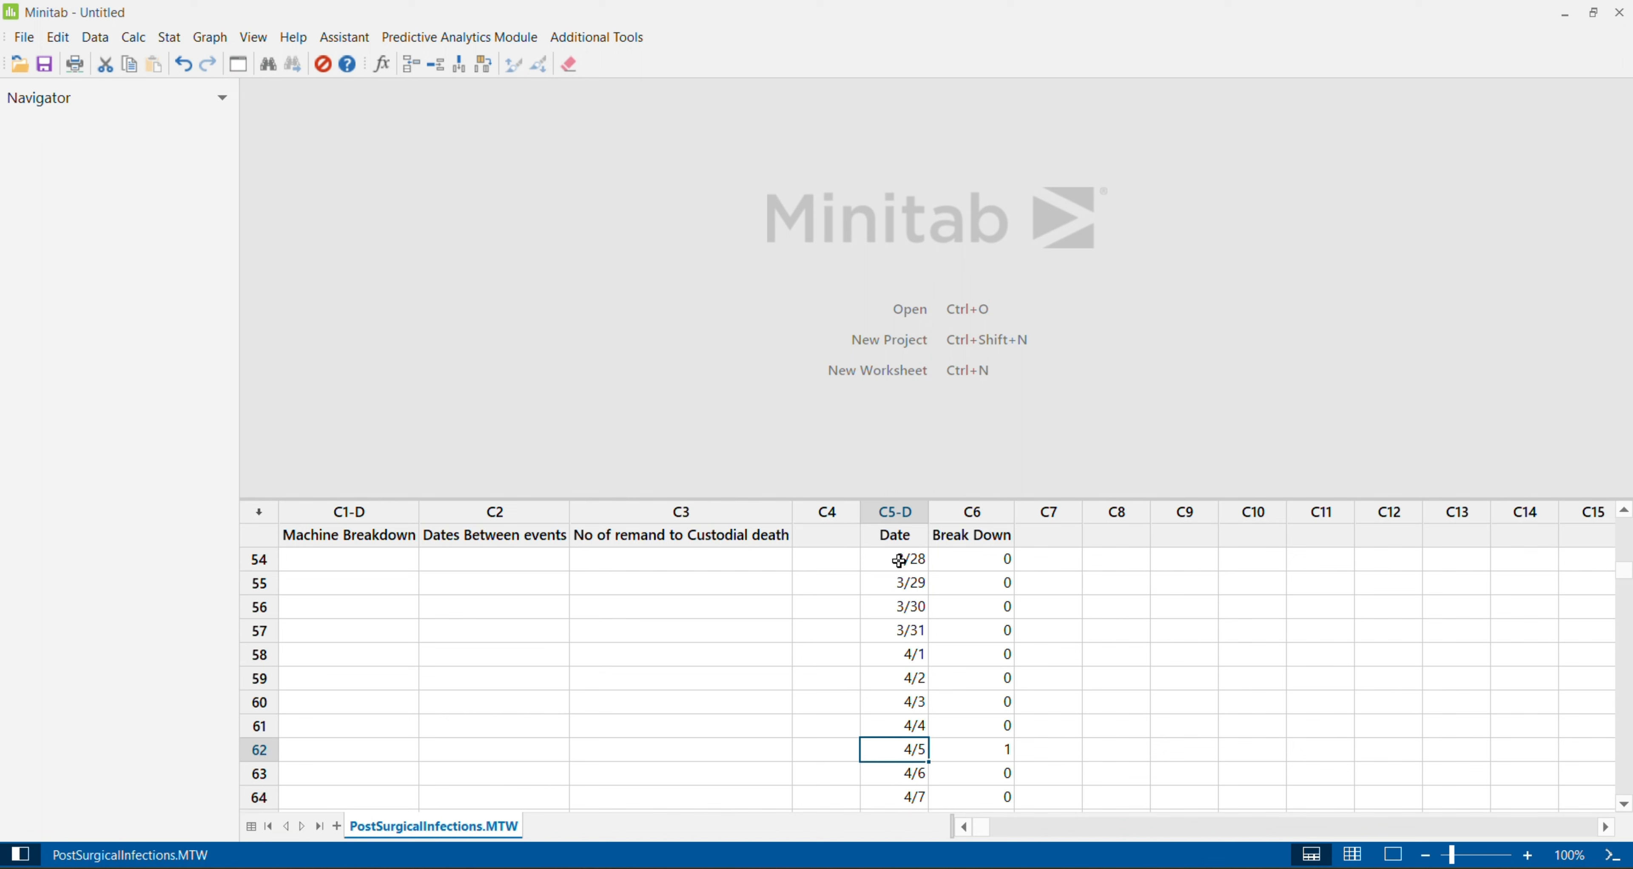
key(Up)
key(Up)
key(Up)
key(Up)
key(Up)
key(Up)
key(Up)
key(Up)
key(Up)
key(Up)
key(Up)
key(Up)
key(Up)
key(Up)
key(Up)
key(Up)
key(Up)
key(Up)
key(Up)
key(Up)
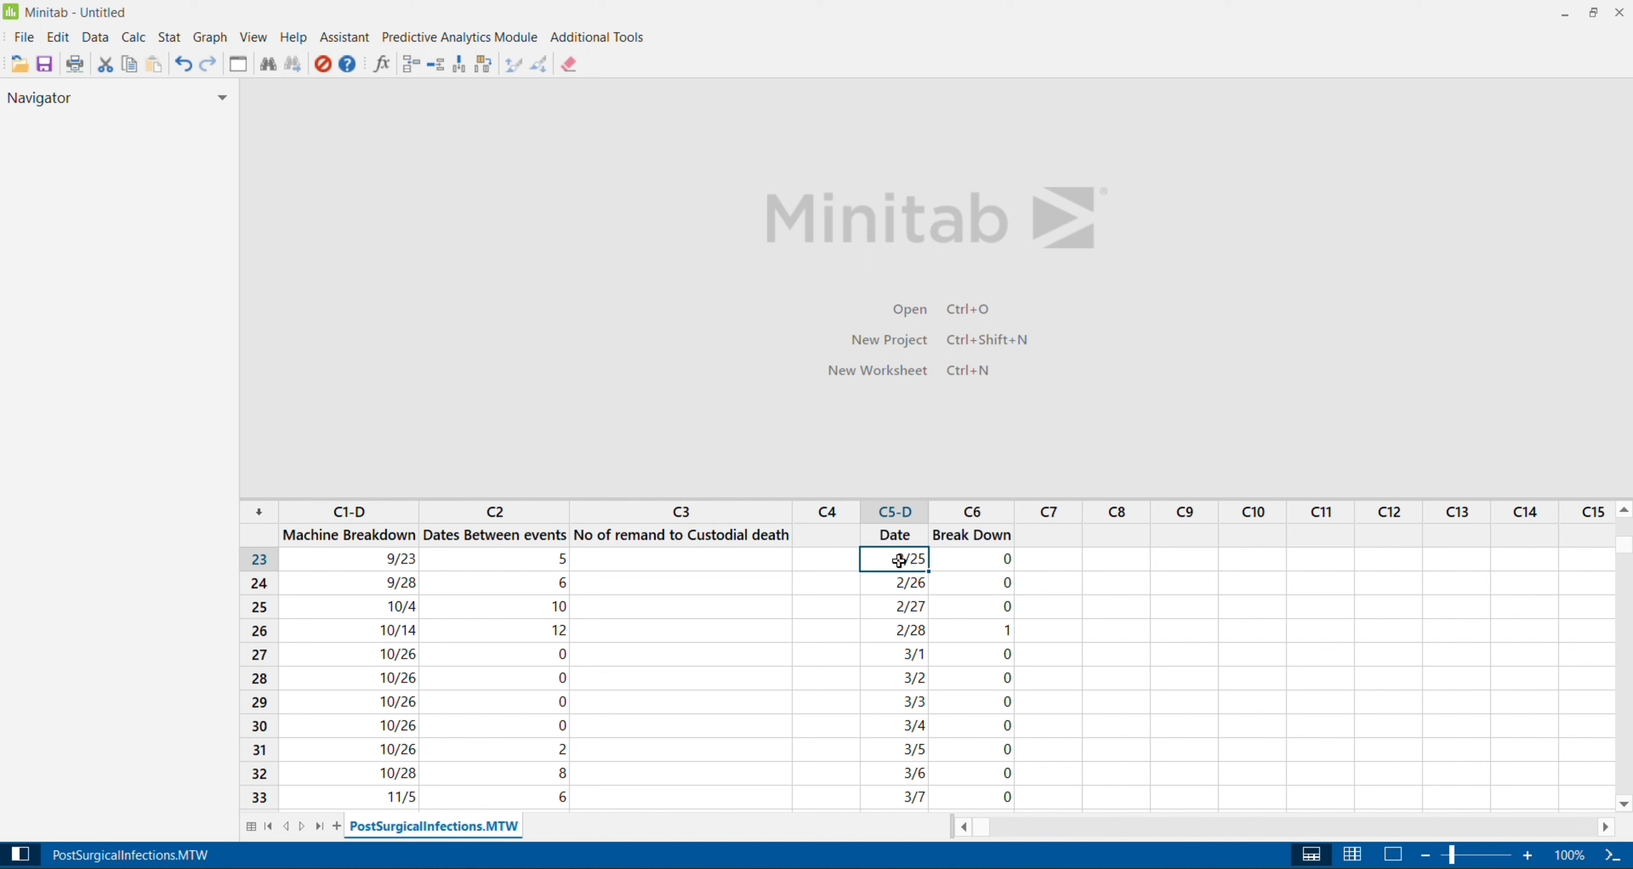
key(Up)
key(Up)
key(Up)
key(Up)
key(Up)
key(Up)
key(Up)
key(Up)
key(Up)
key(Up)
key(Up)
key(Up)
key(Up)
key(Up)
key(Up)
key(Up)
key(Up)
key(Up)
key(Up)
key(Up)
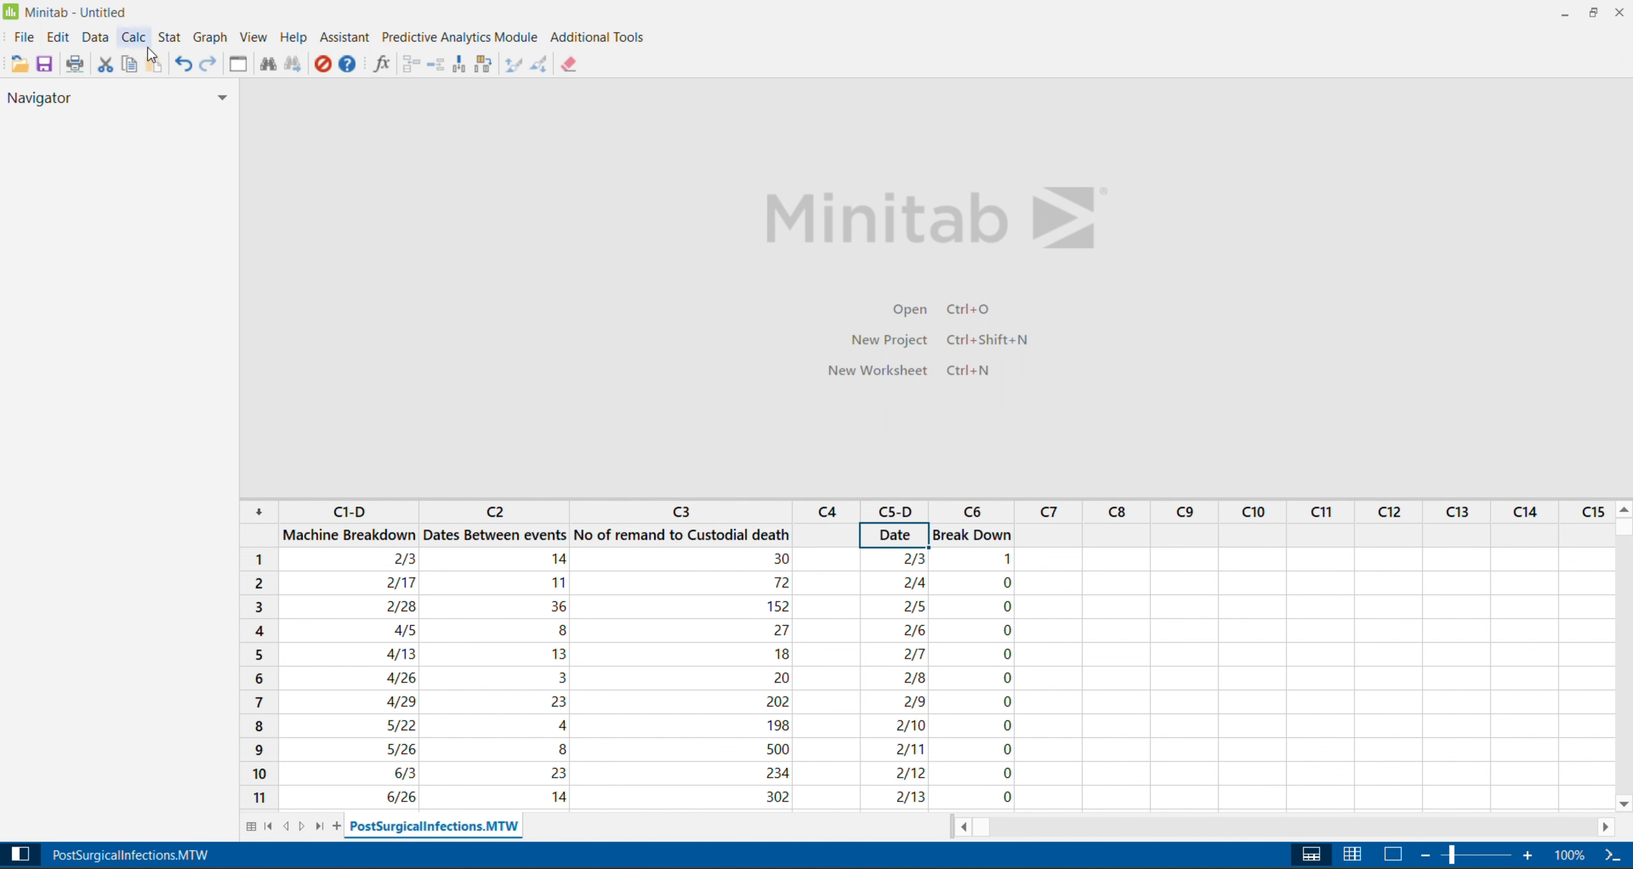
Set up a C chart of the Break Down column with its x scale stamped by the Date column.
click(174, 37)
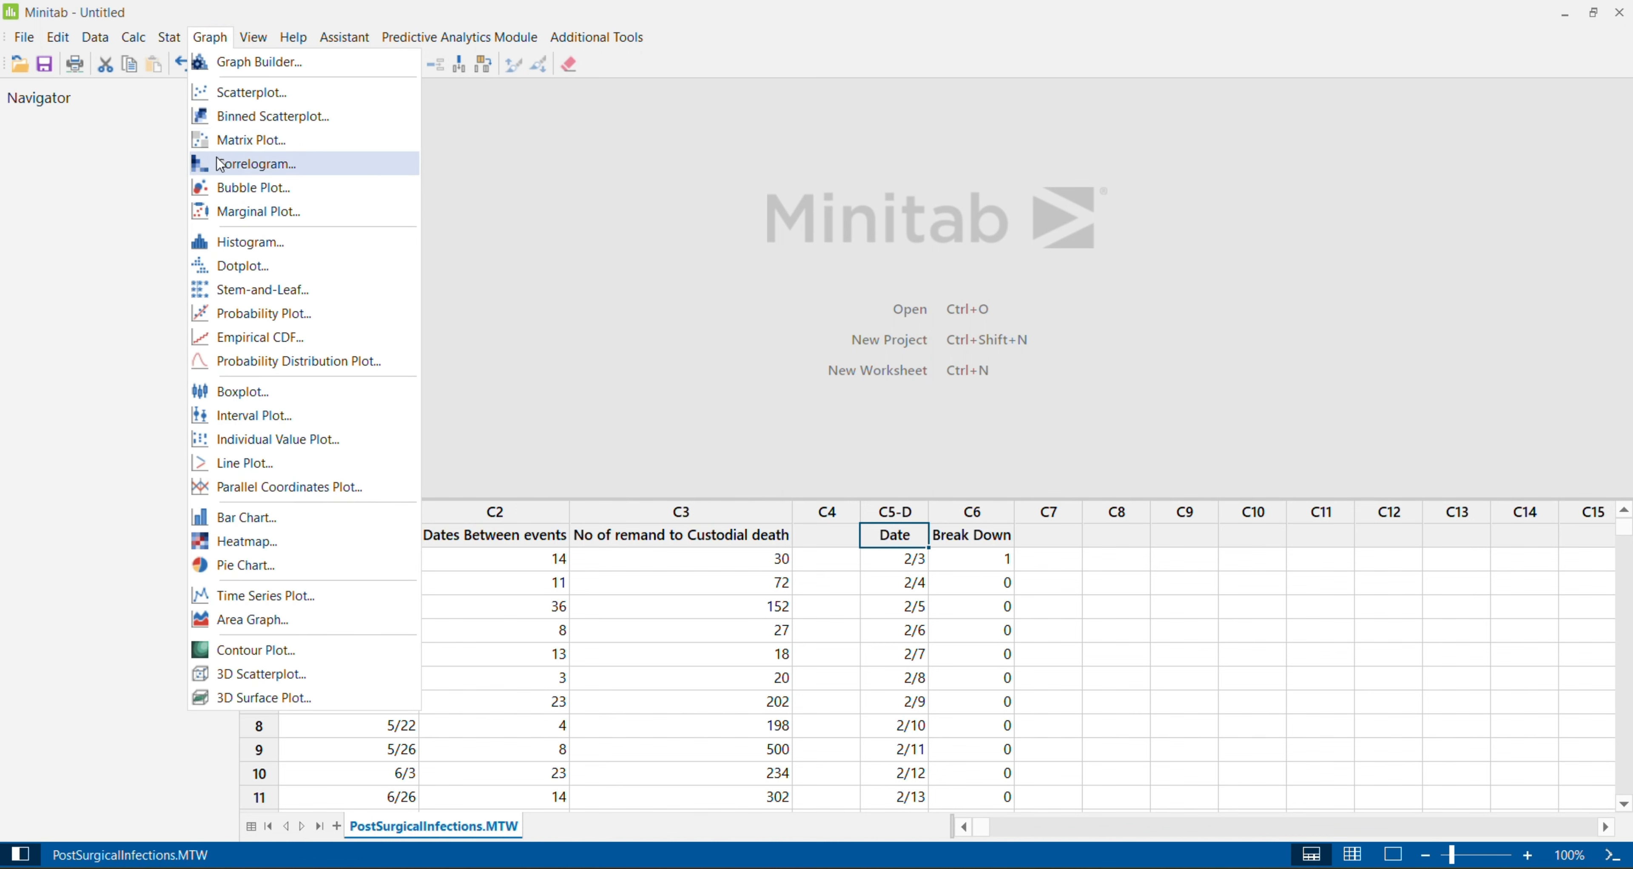
mouse_move(211, 162)
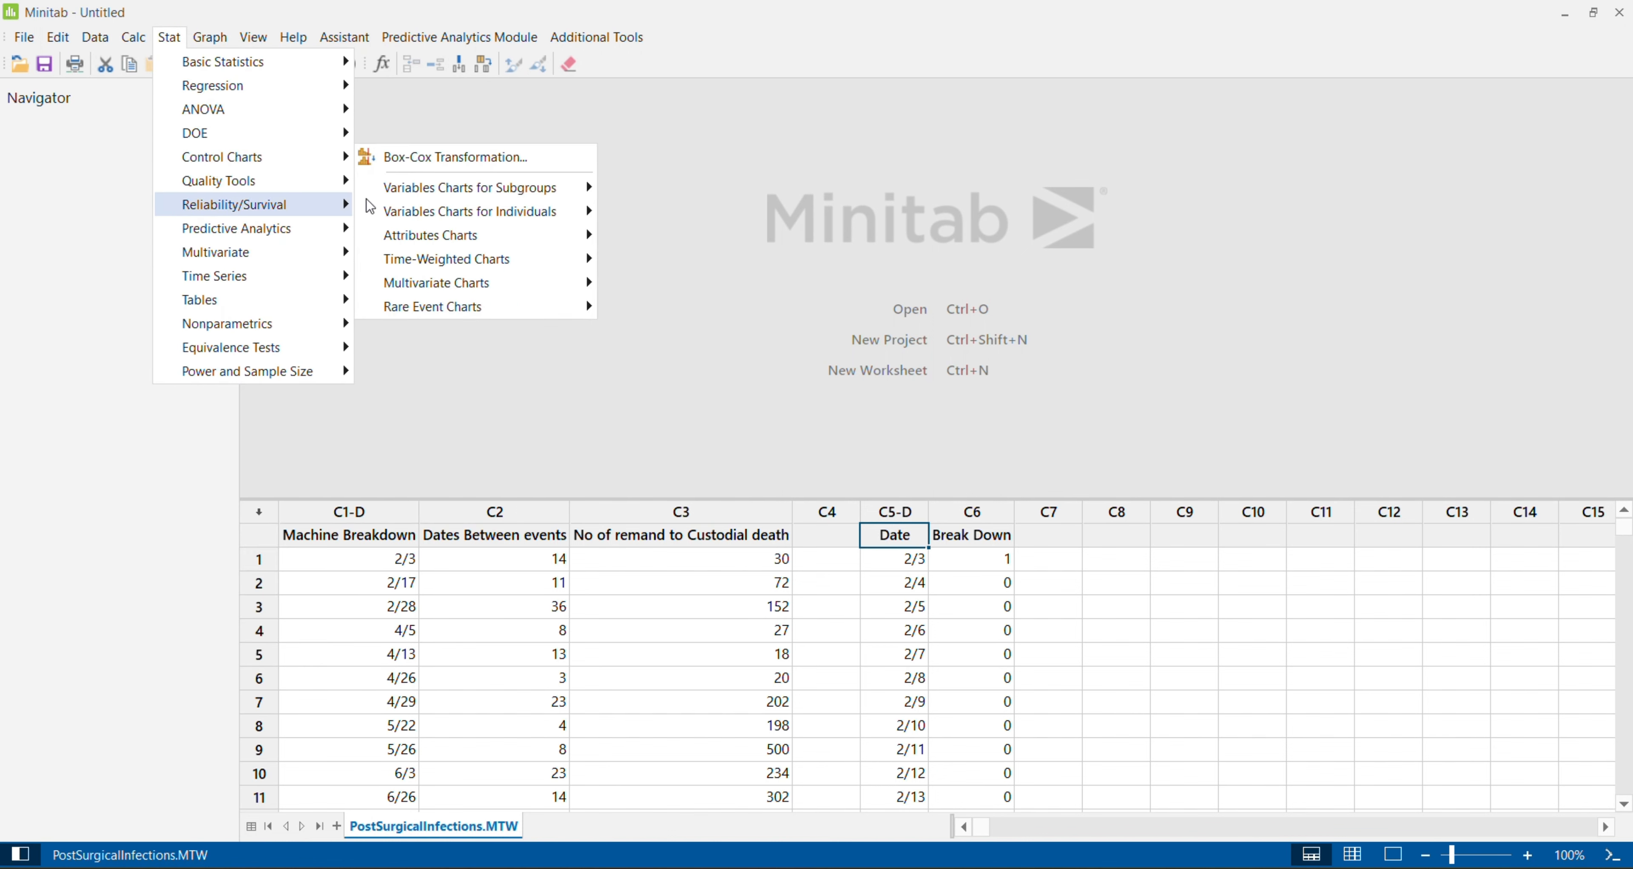
mouse_move(542, 243)
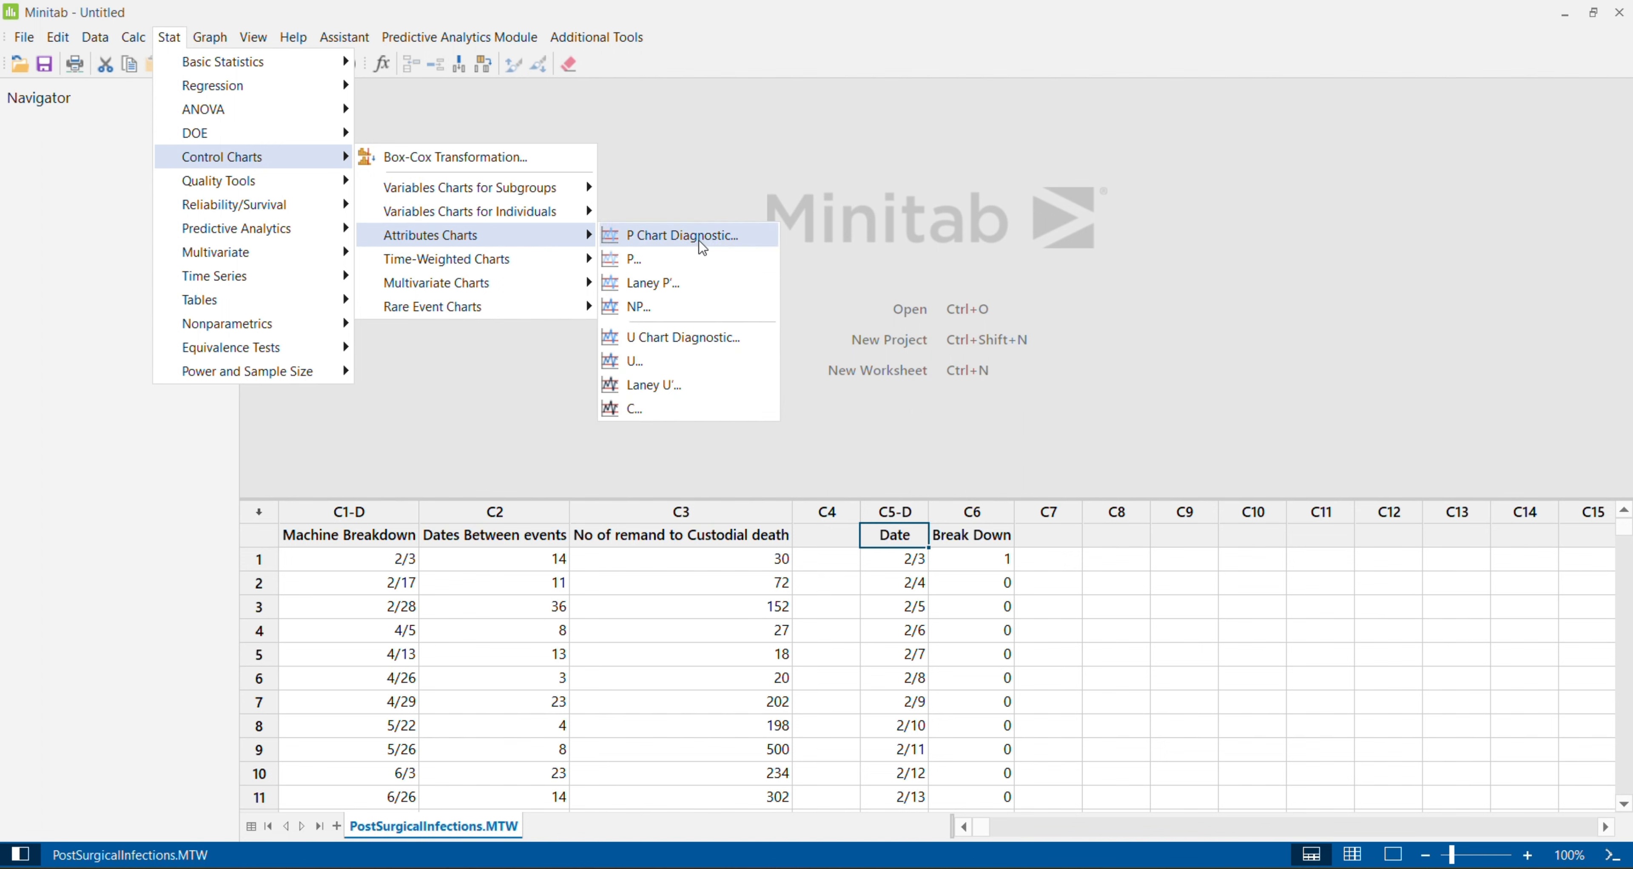
click(669, 415)
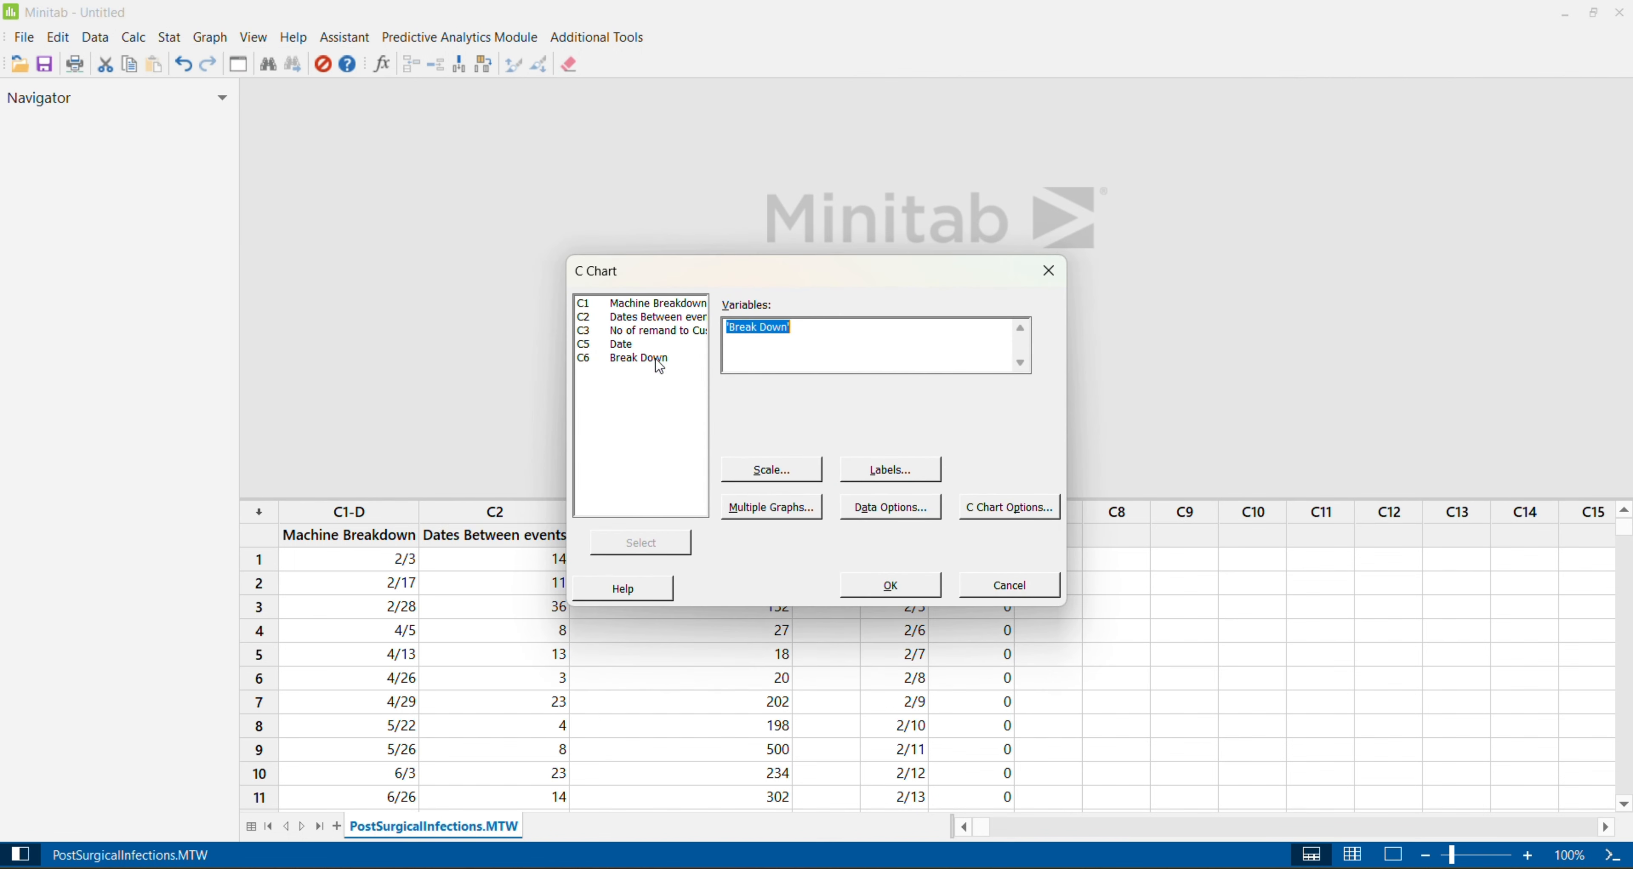
drag(806, 276, 594, 222)
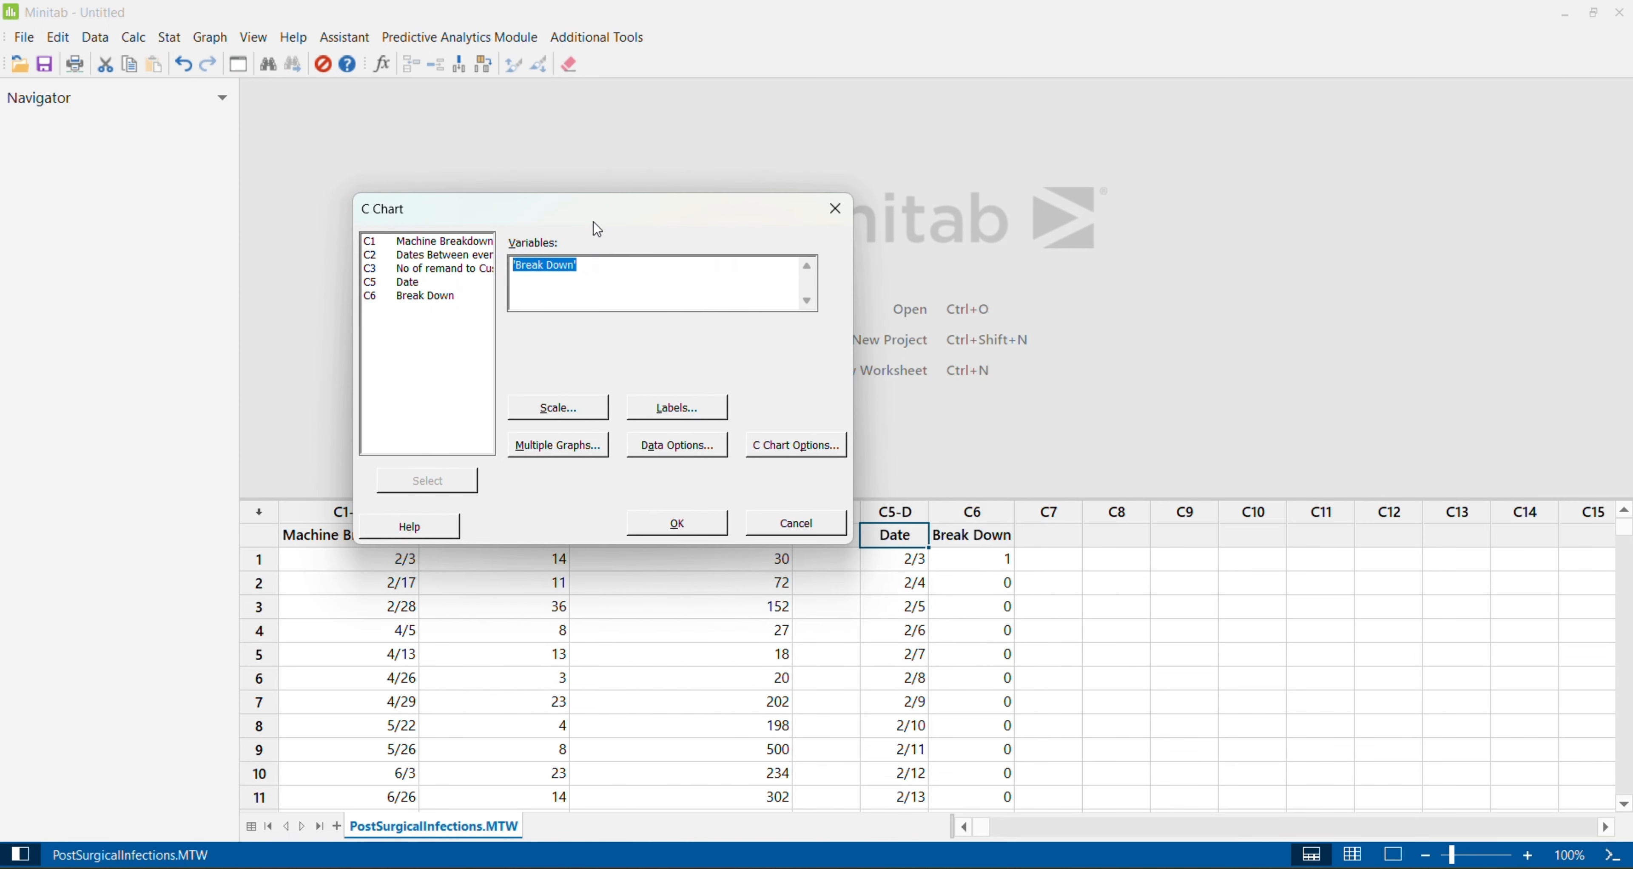
double_click(426, 298)
click(576, 409)
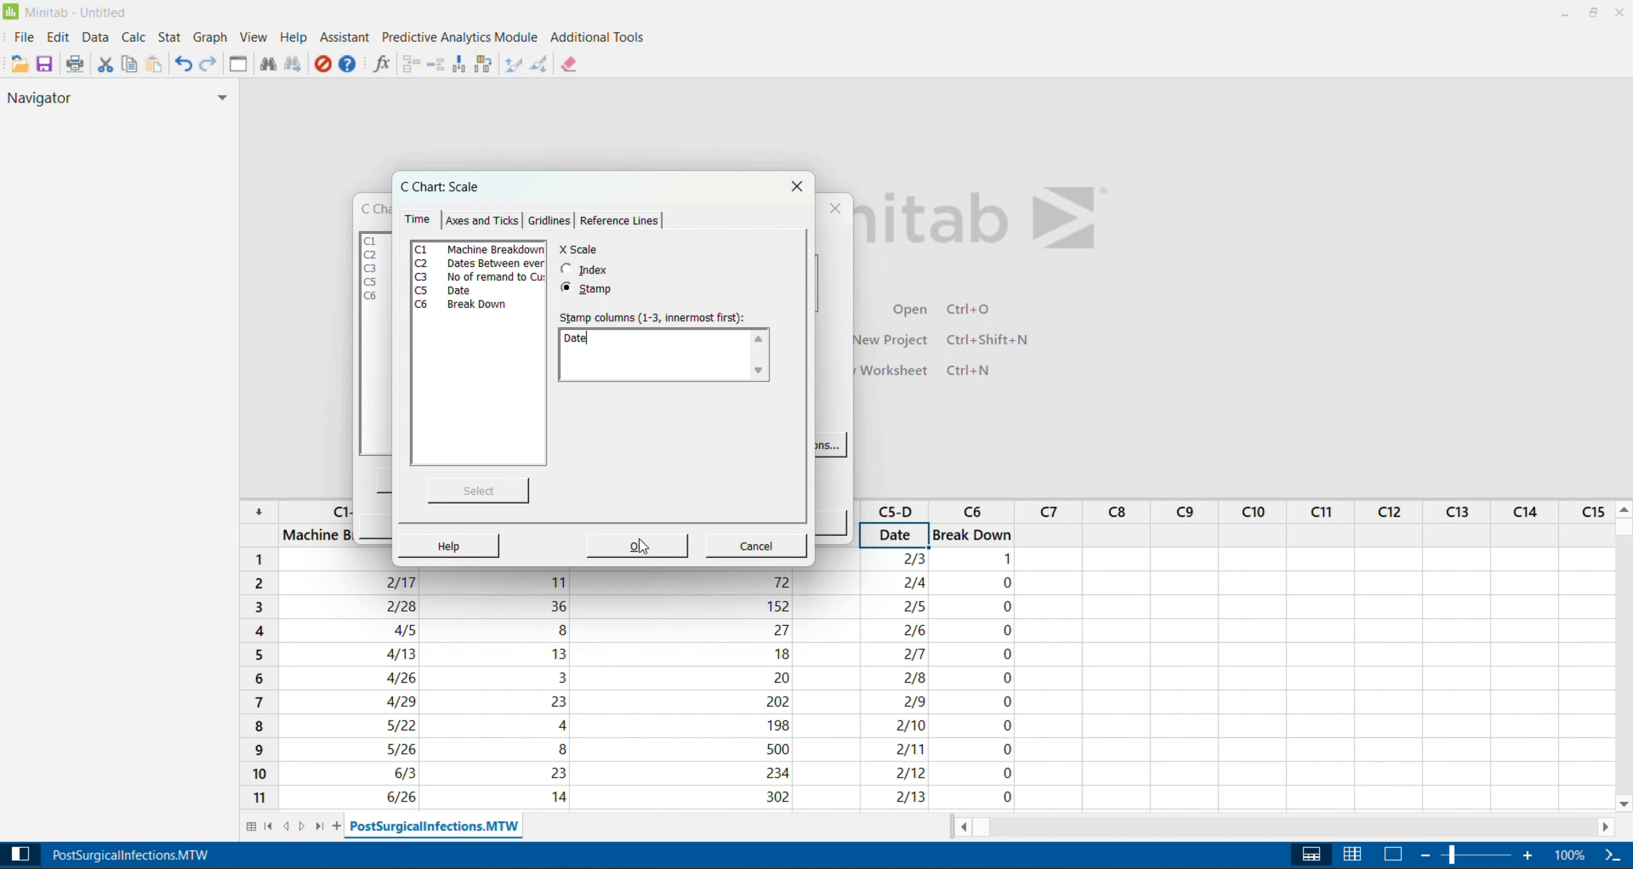
click(639, 546)
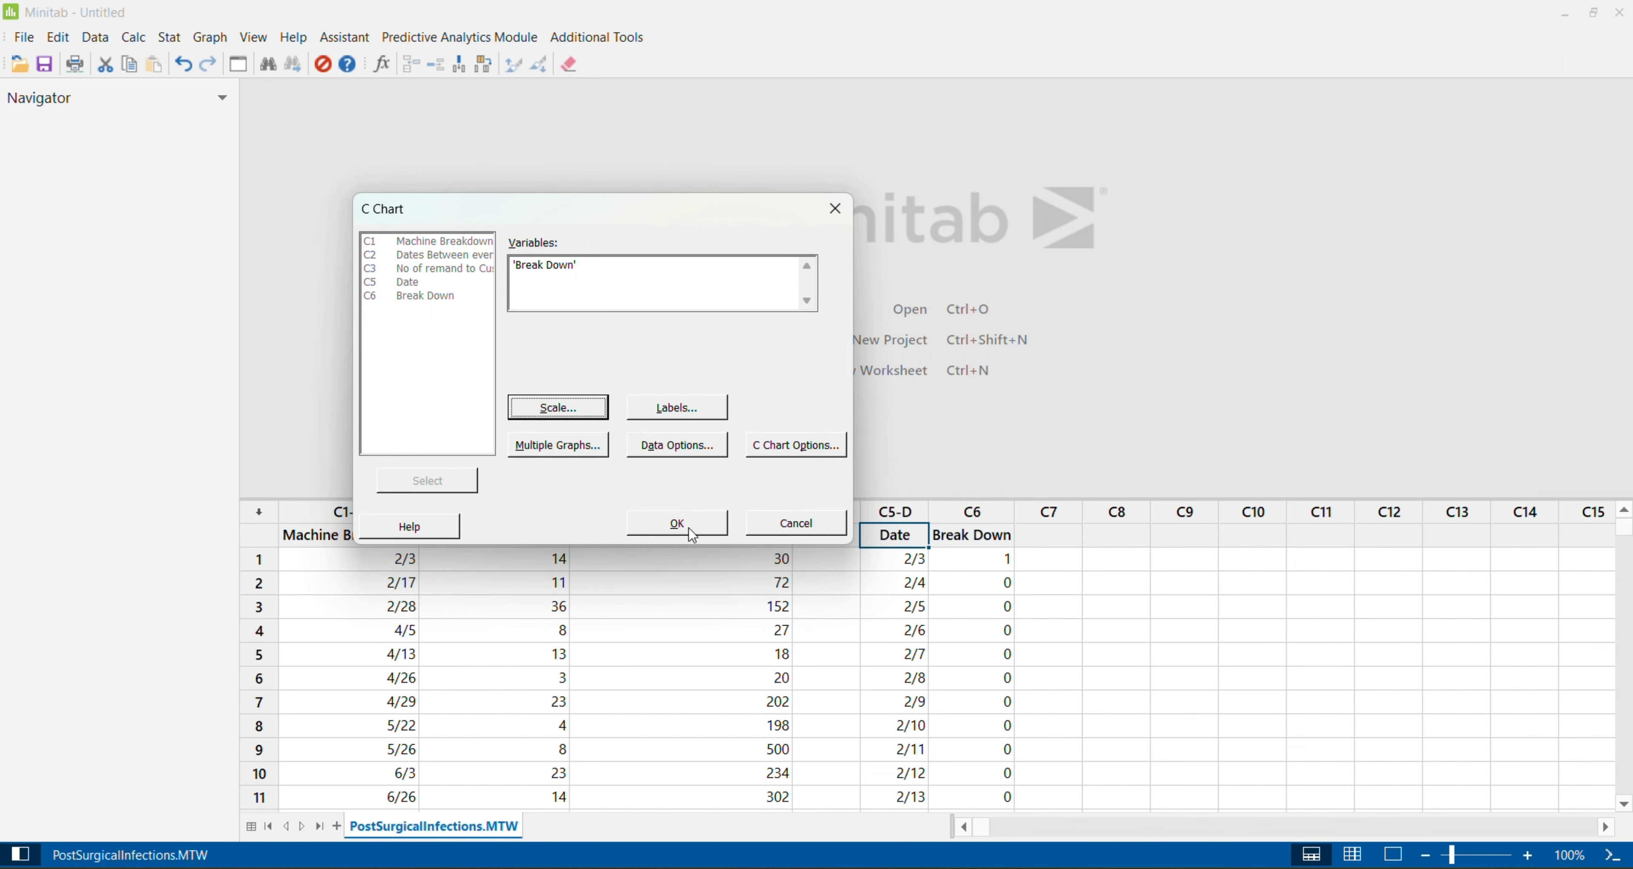
Keep only the special-cause test for 1 point more than 3 standard deviations from the center line and generate the C chart.
click(816, 445)
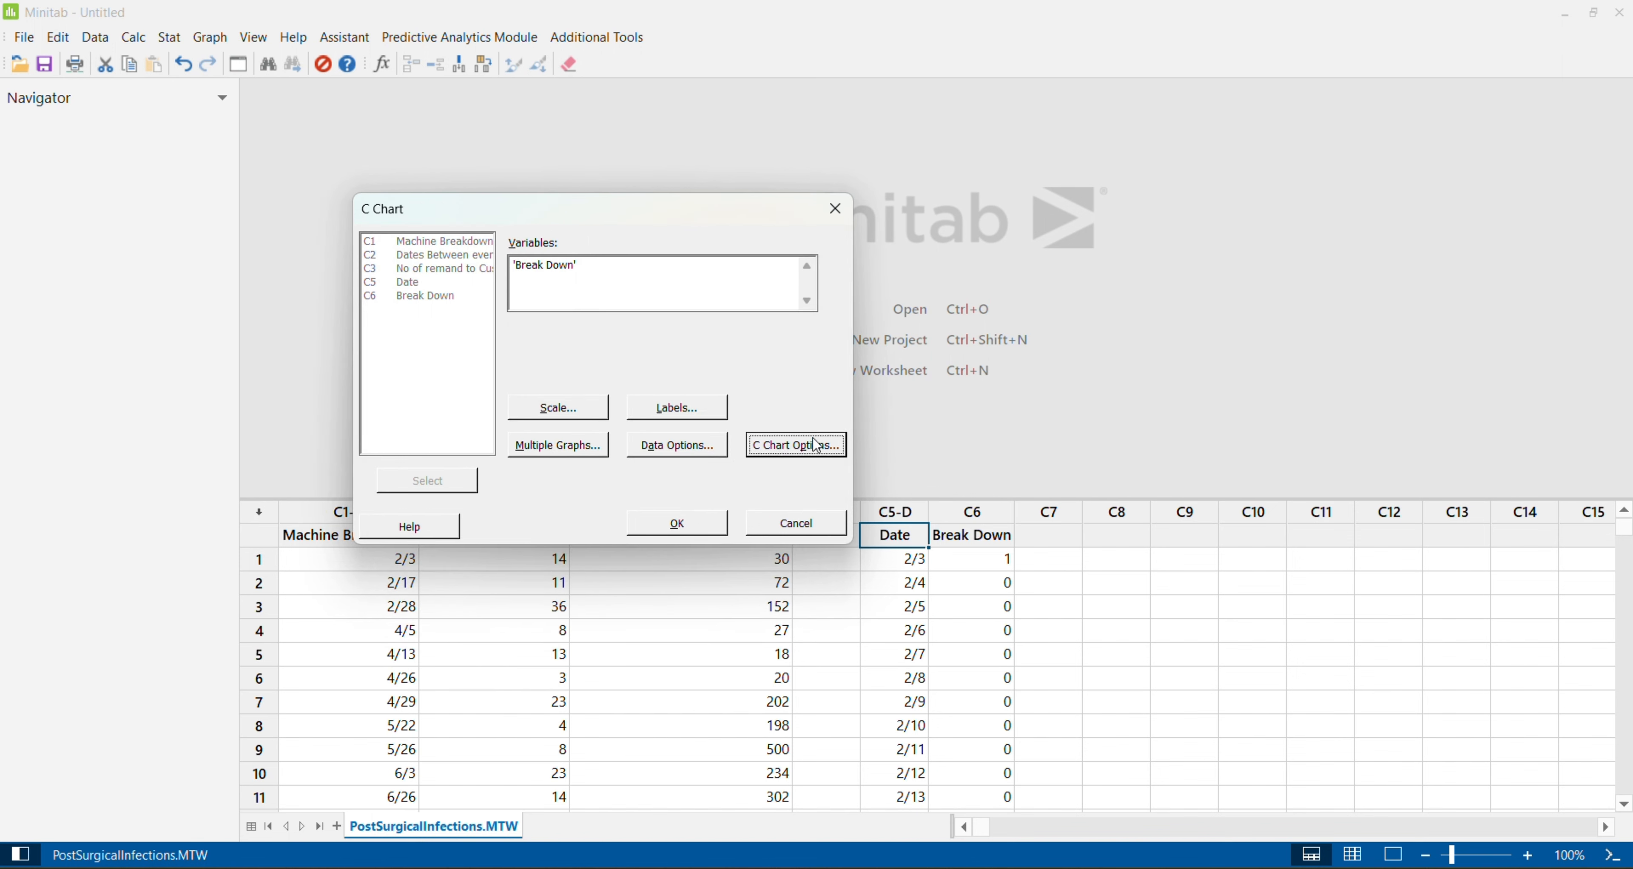
click(571, 220)
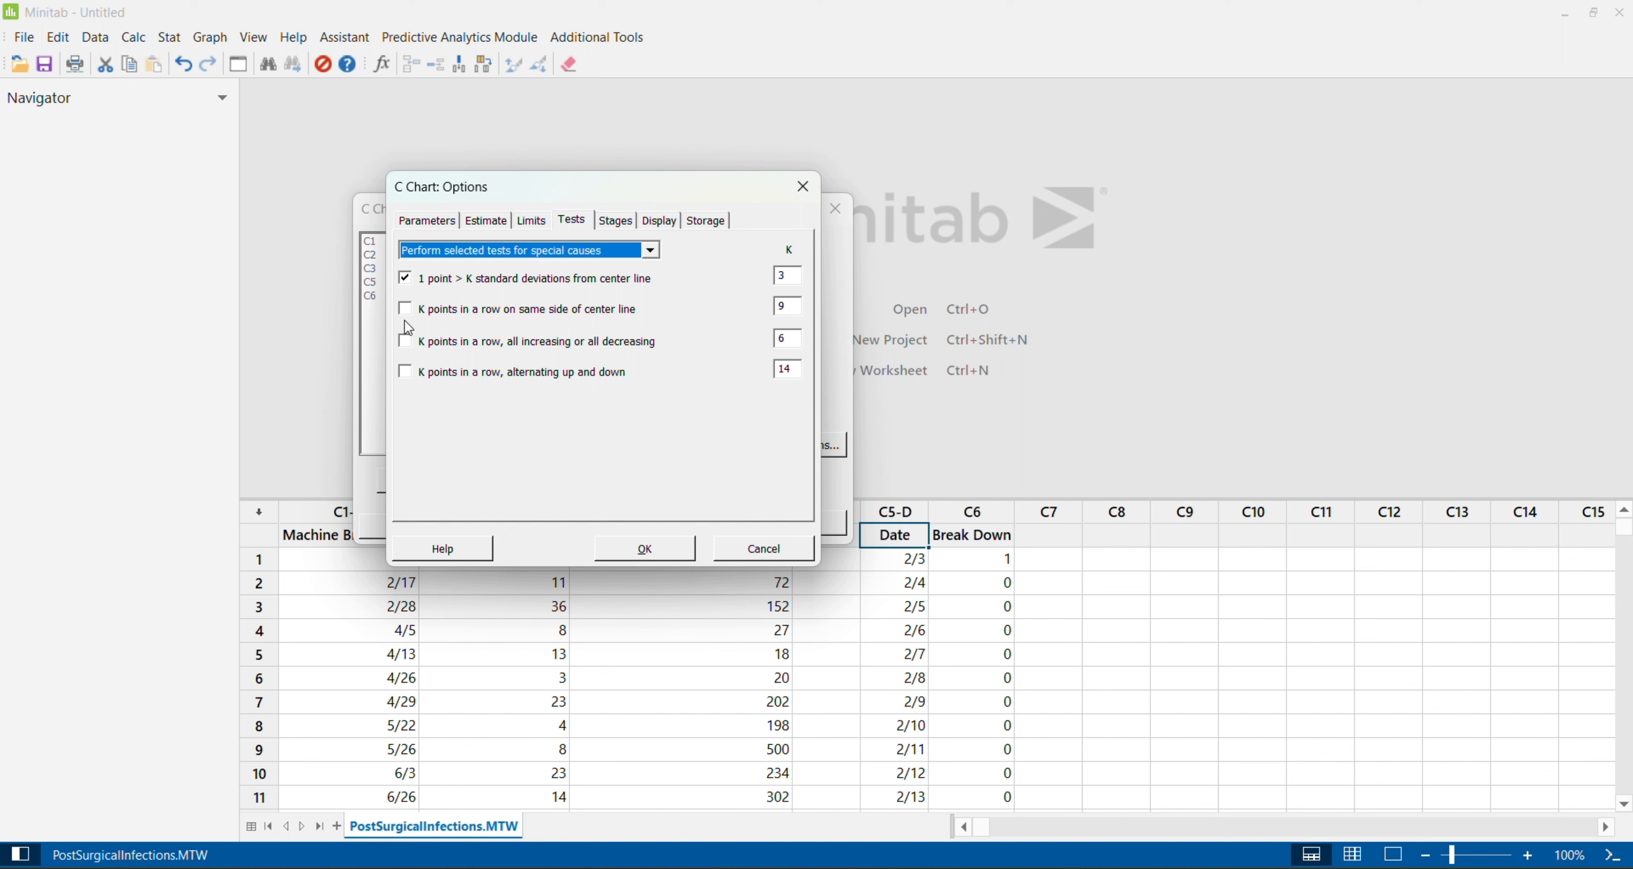
click(660, 545)
click(697, 526)
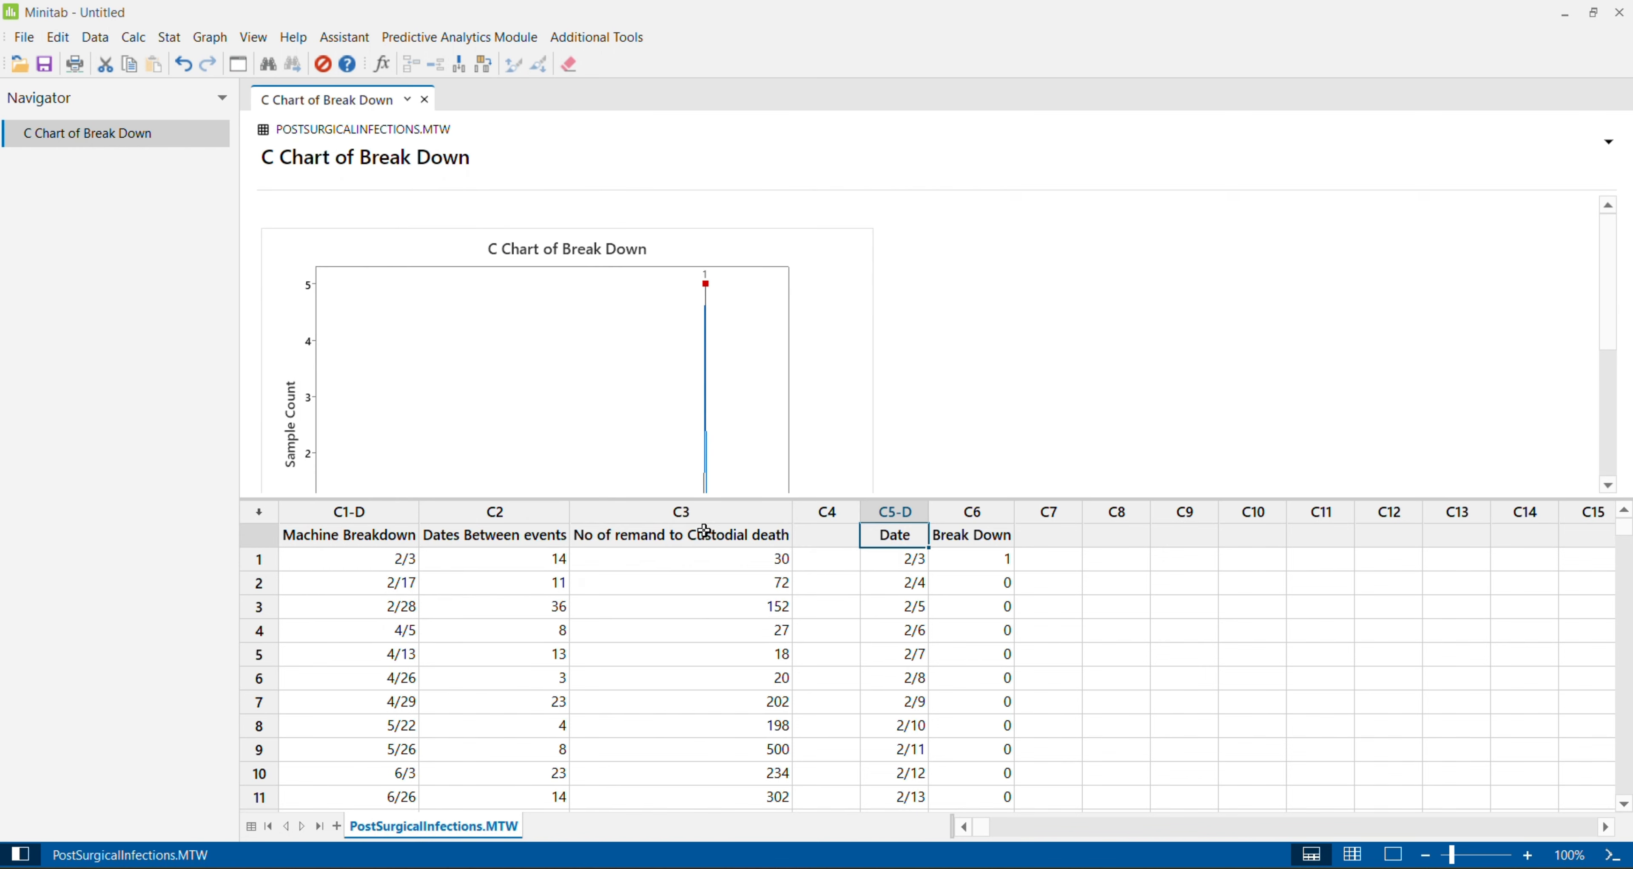
Open the C chart of Break Down enlarged for editing, examine its points and control limits, and close it without changes.
double_click(816, 338)
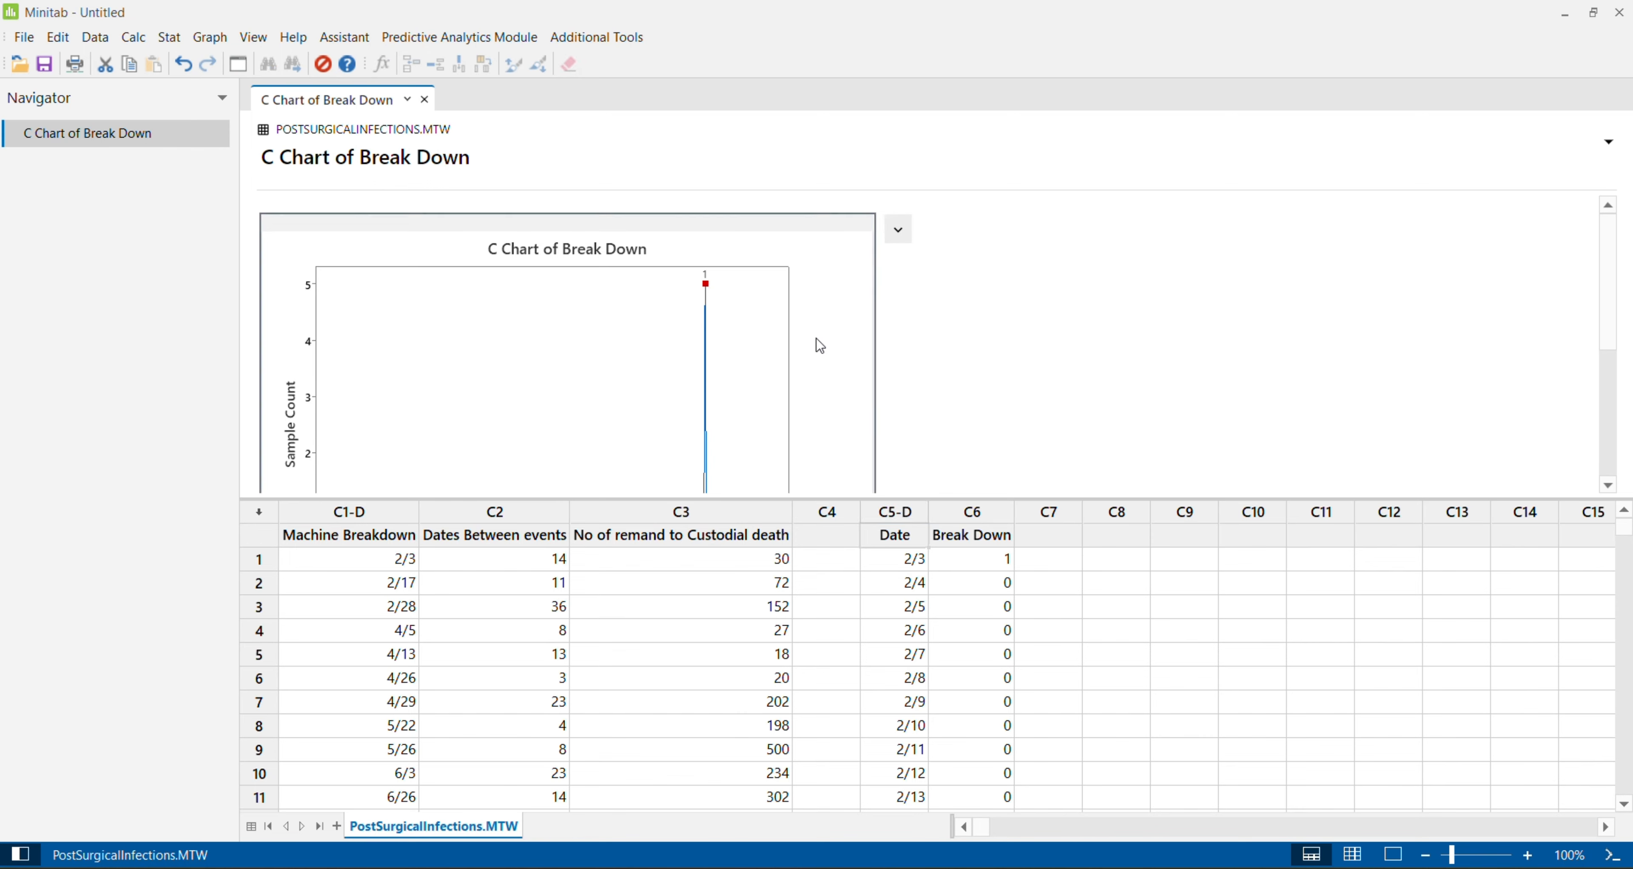
click(1094, 172)
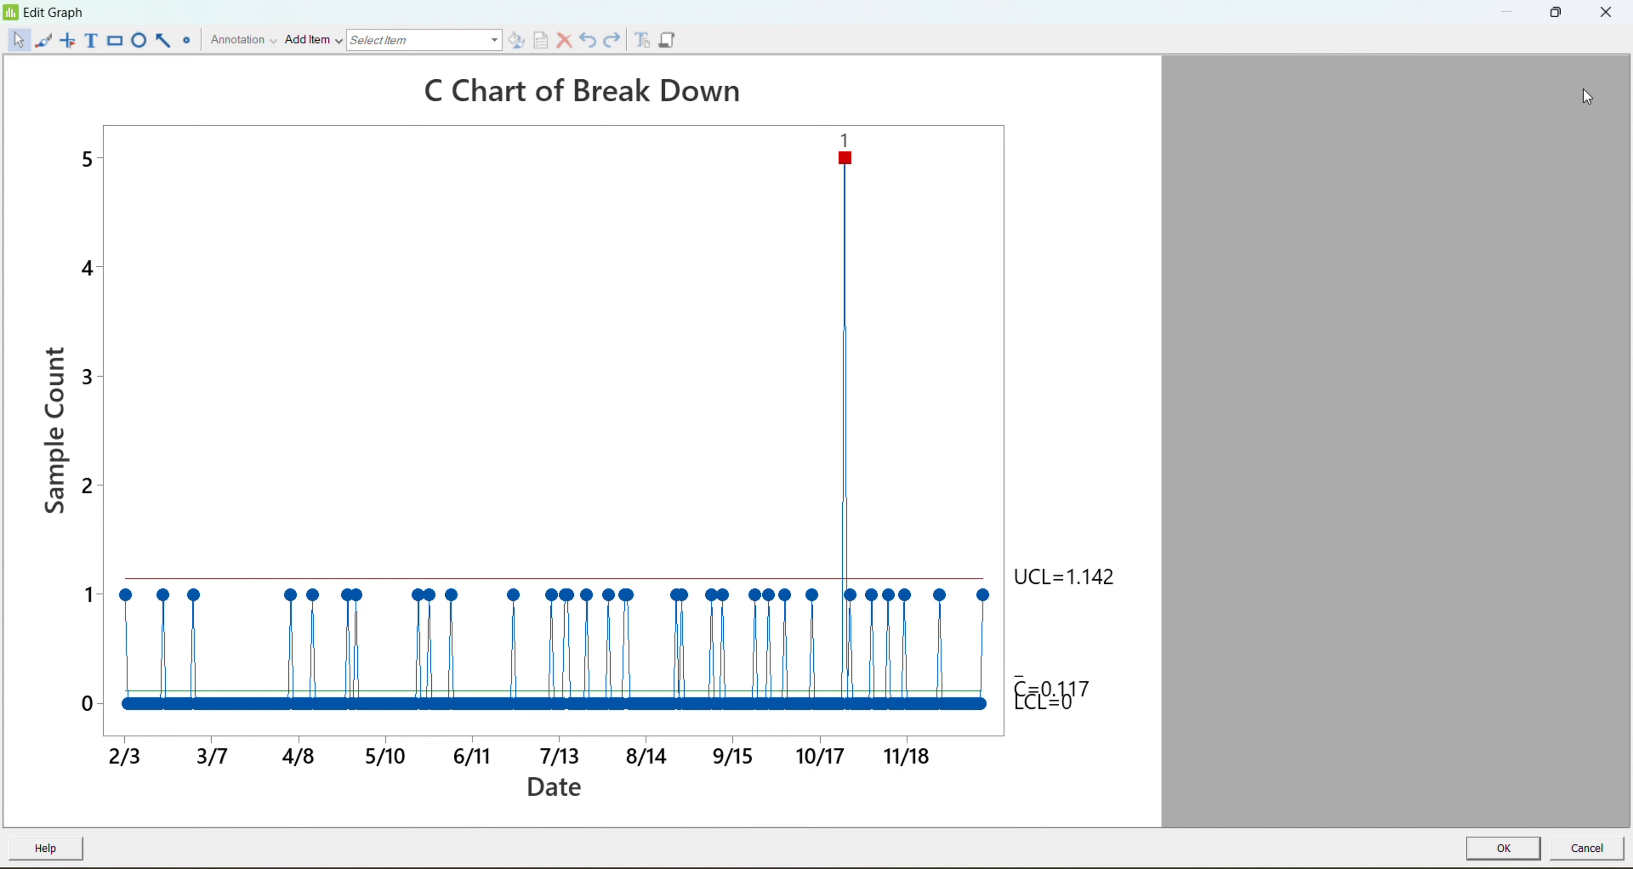
click(1614, 26)
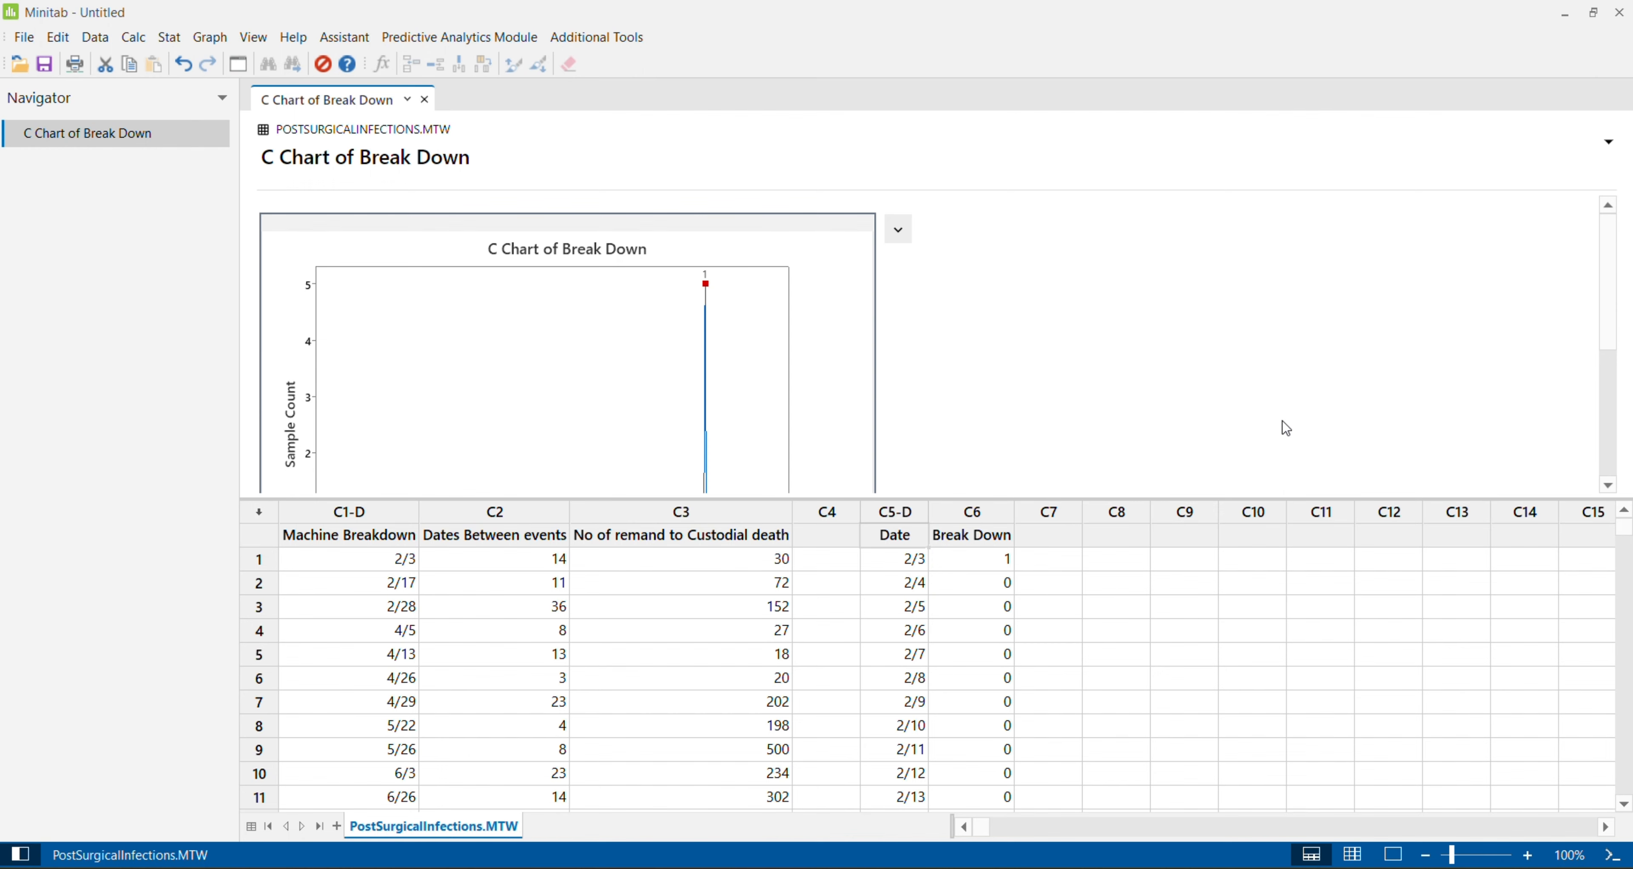
Switch to the 7 control charts workbook in Excel.
mouse_move(1010, 867)
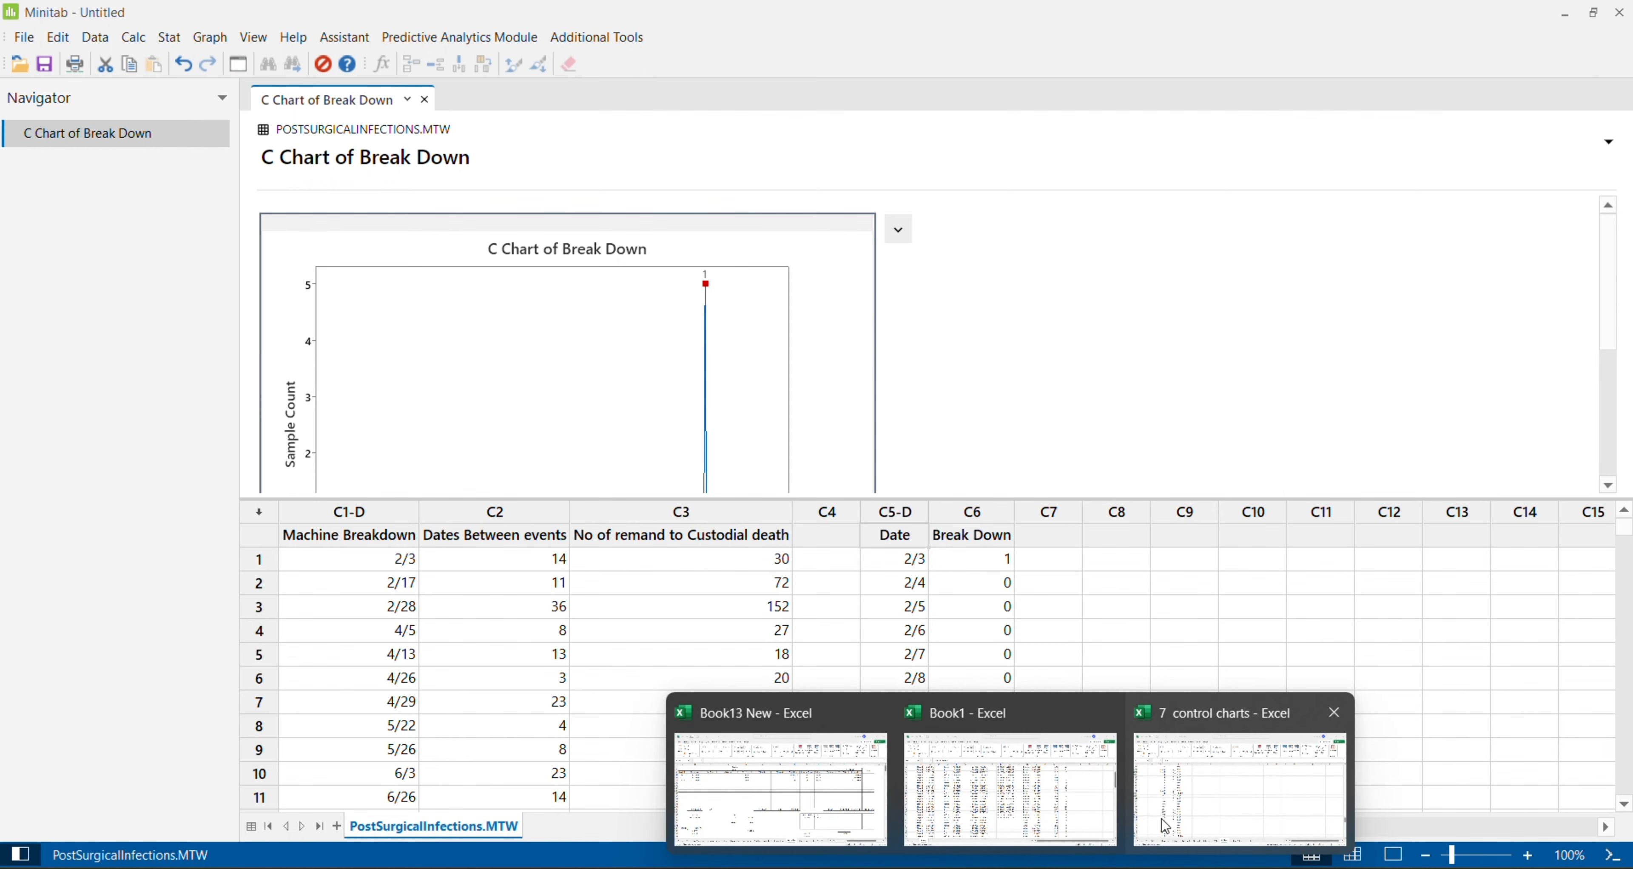
mouse_move(873, 805)
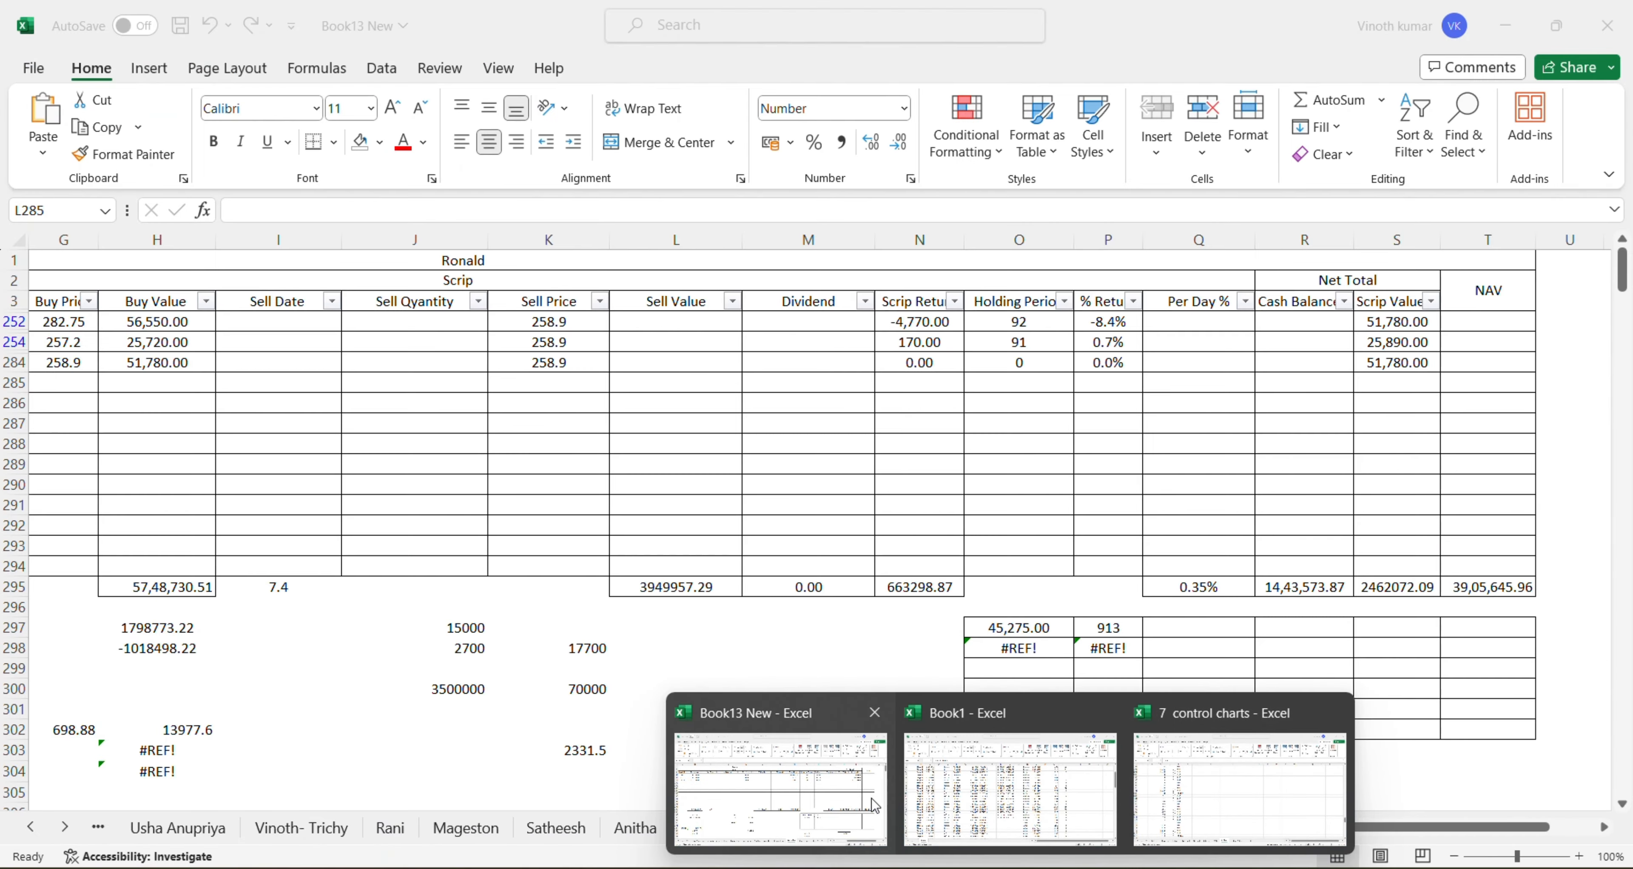
click(1227, 806)
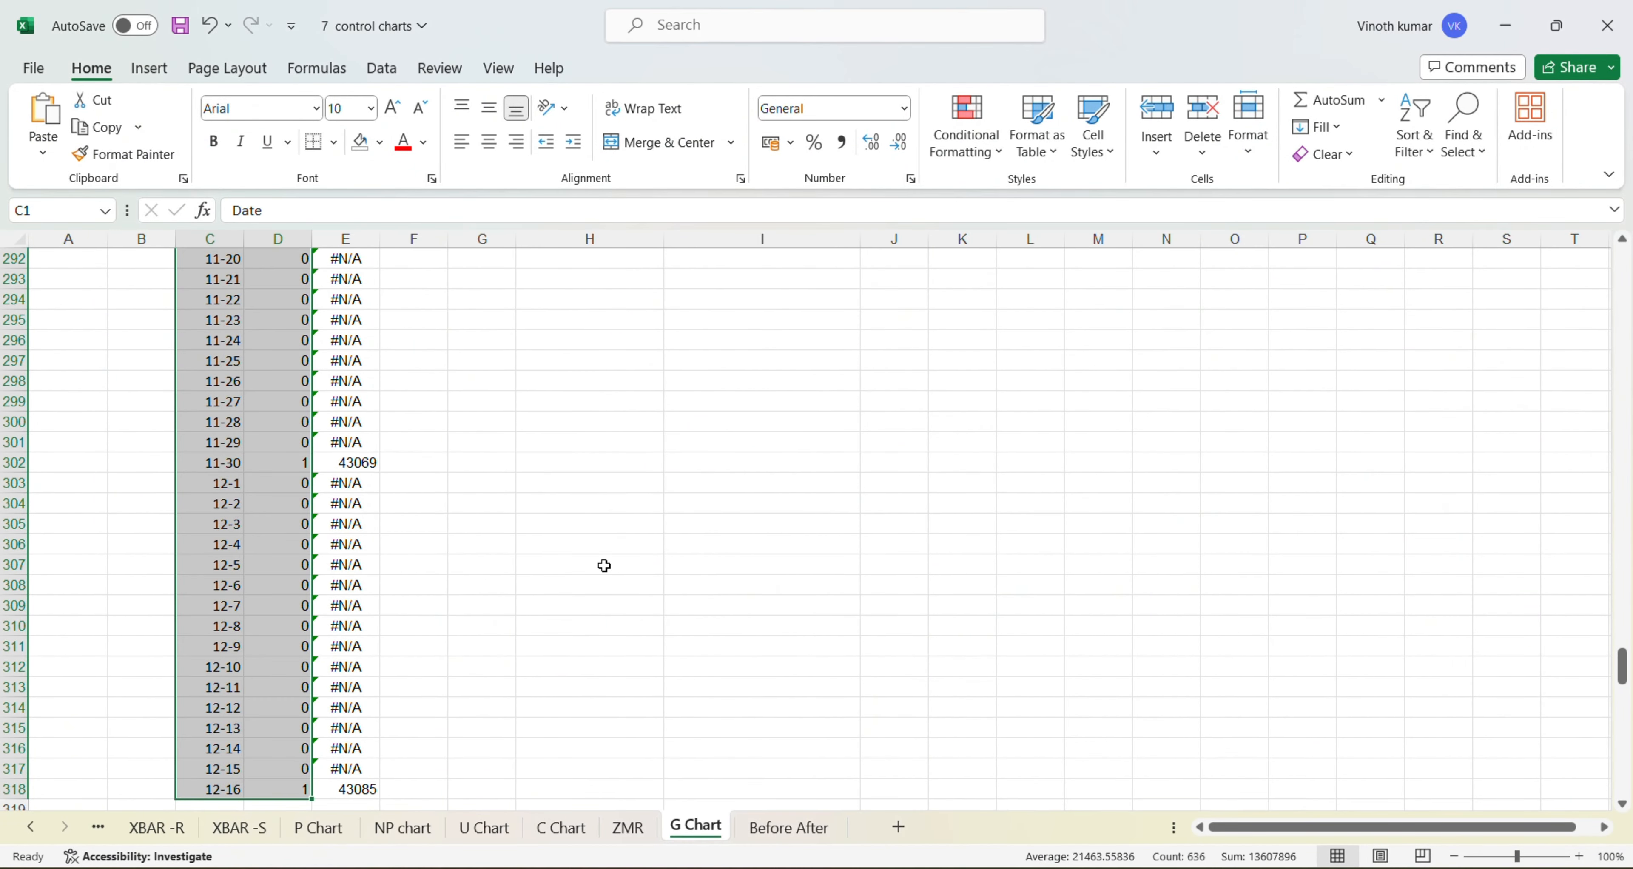
Go to the first Break Down entry, cell D2, at the start of the G Chart sheet's data.
click(602, 545)
key(ctrl+Right)
key(Left)
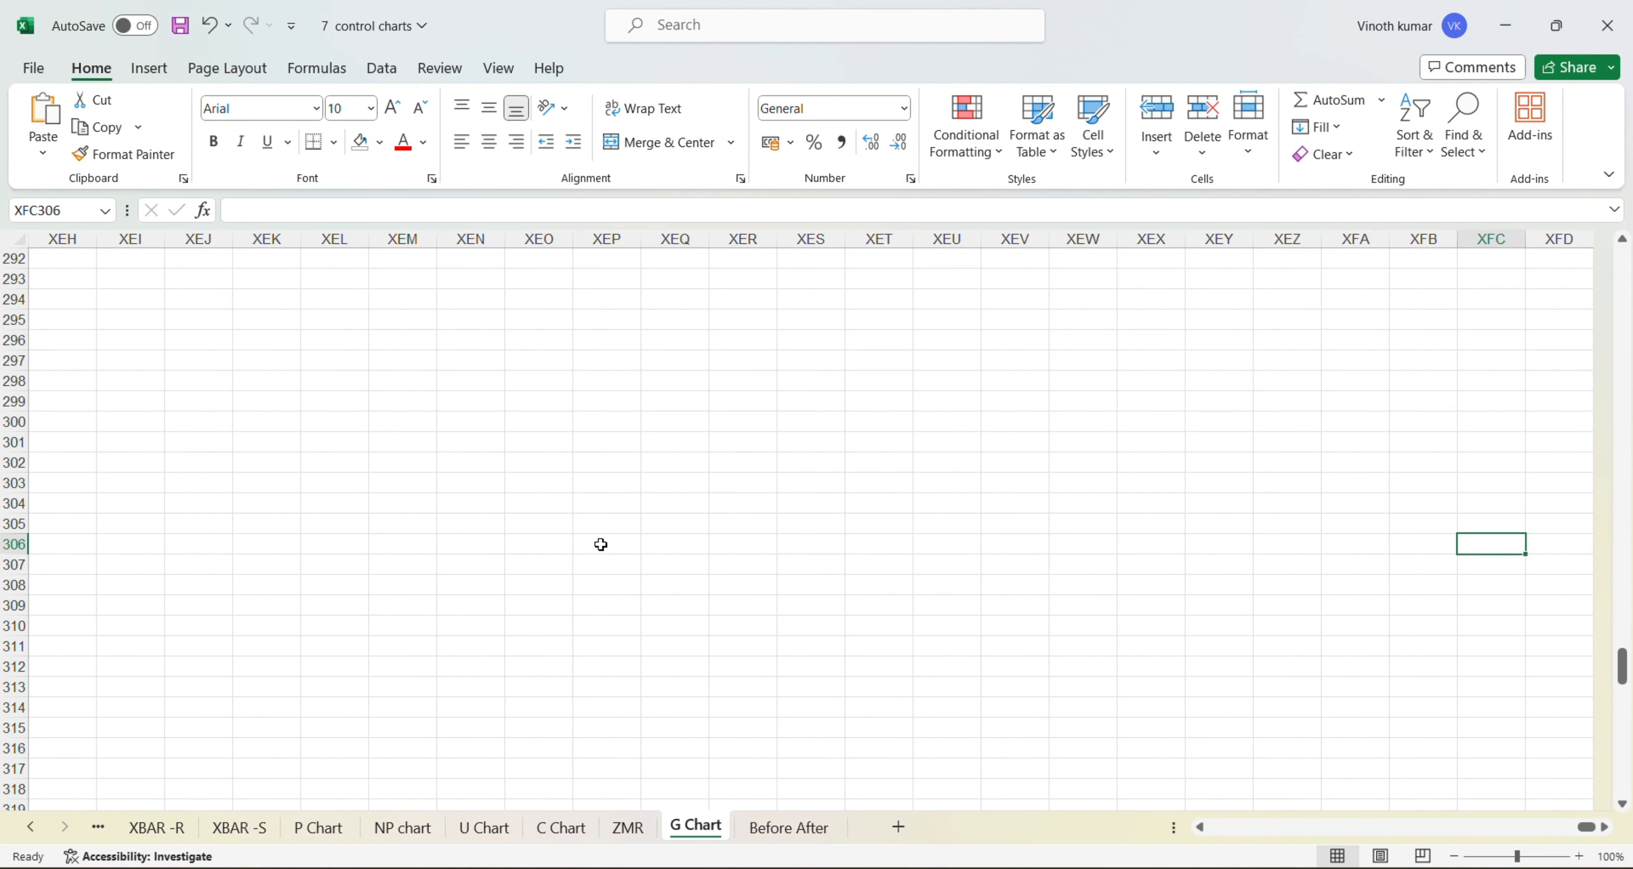
key(Left)
key(ctrl+Left)
key(ctrl+Left)
key(Up)
key(Up)
key(ctrl+Up)
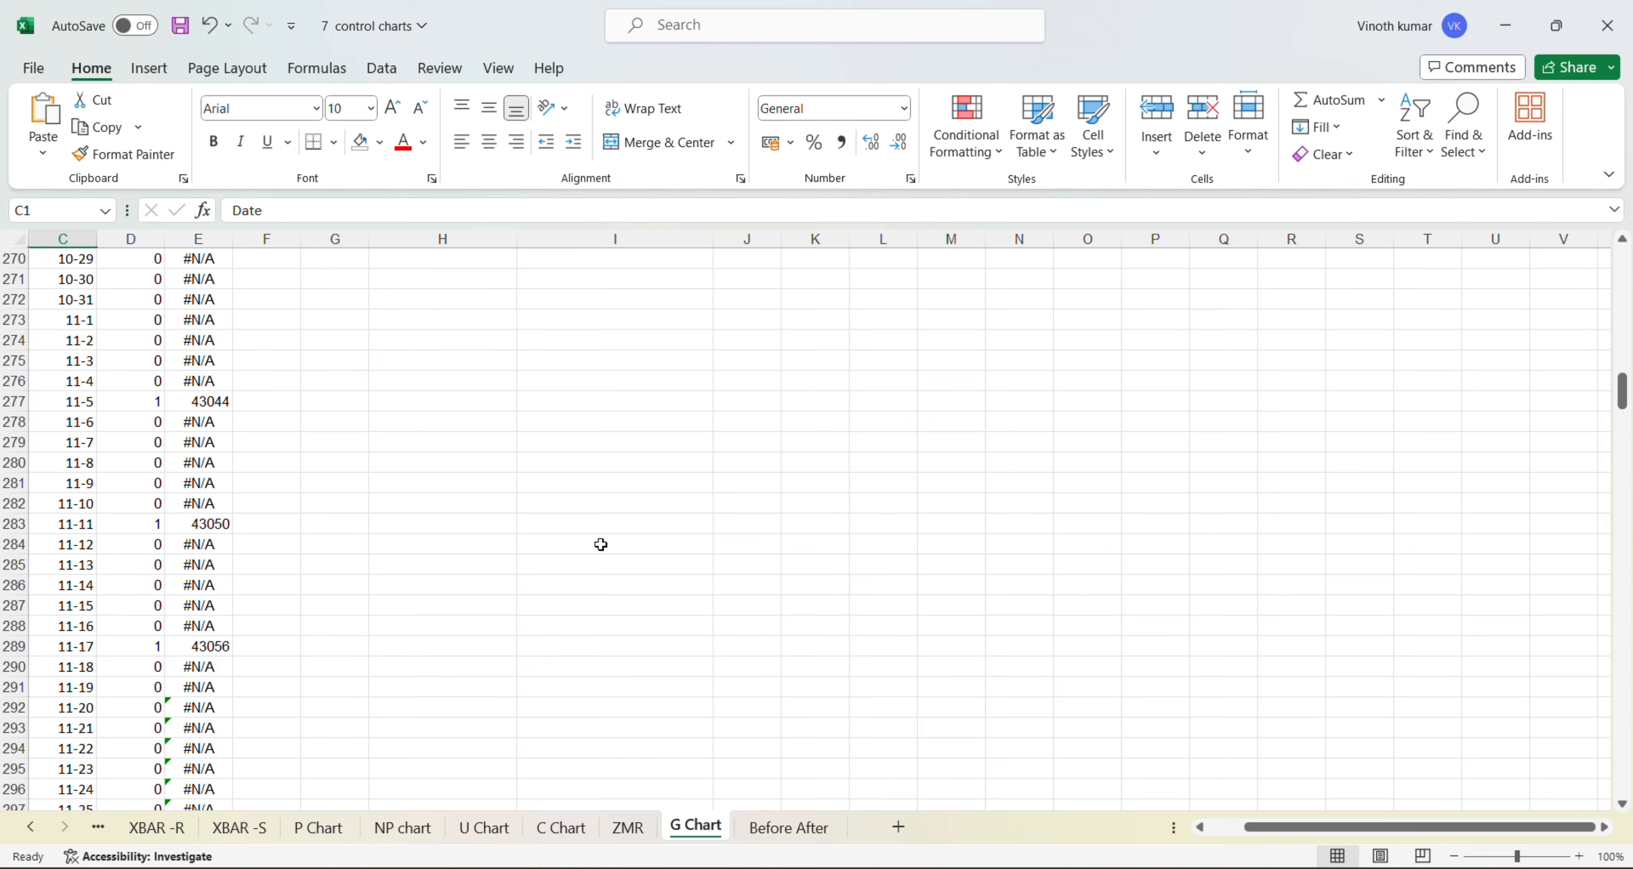
key(Down)
key(Down)
key(Right)
key(Up)
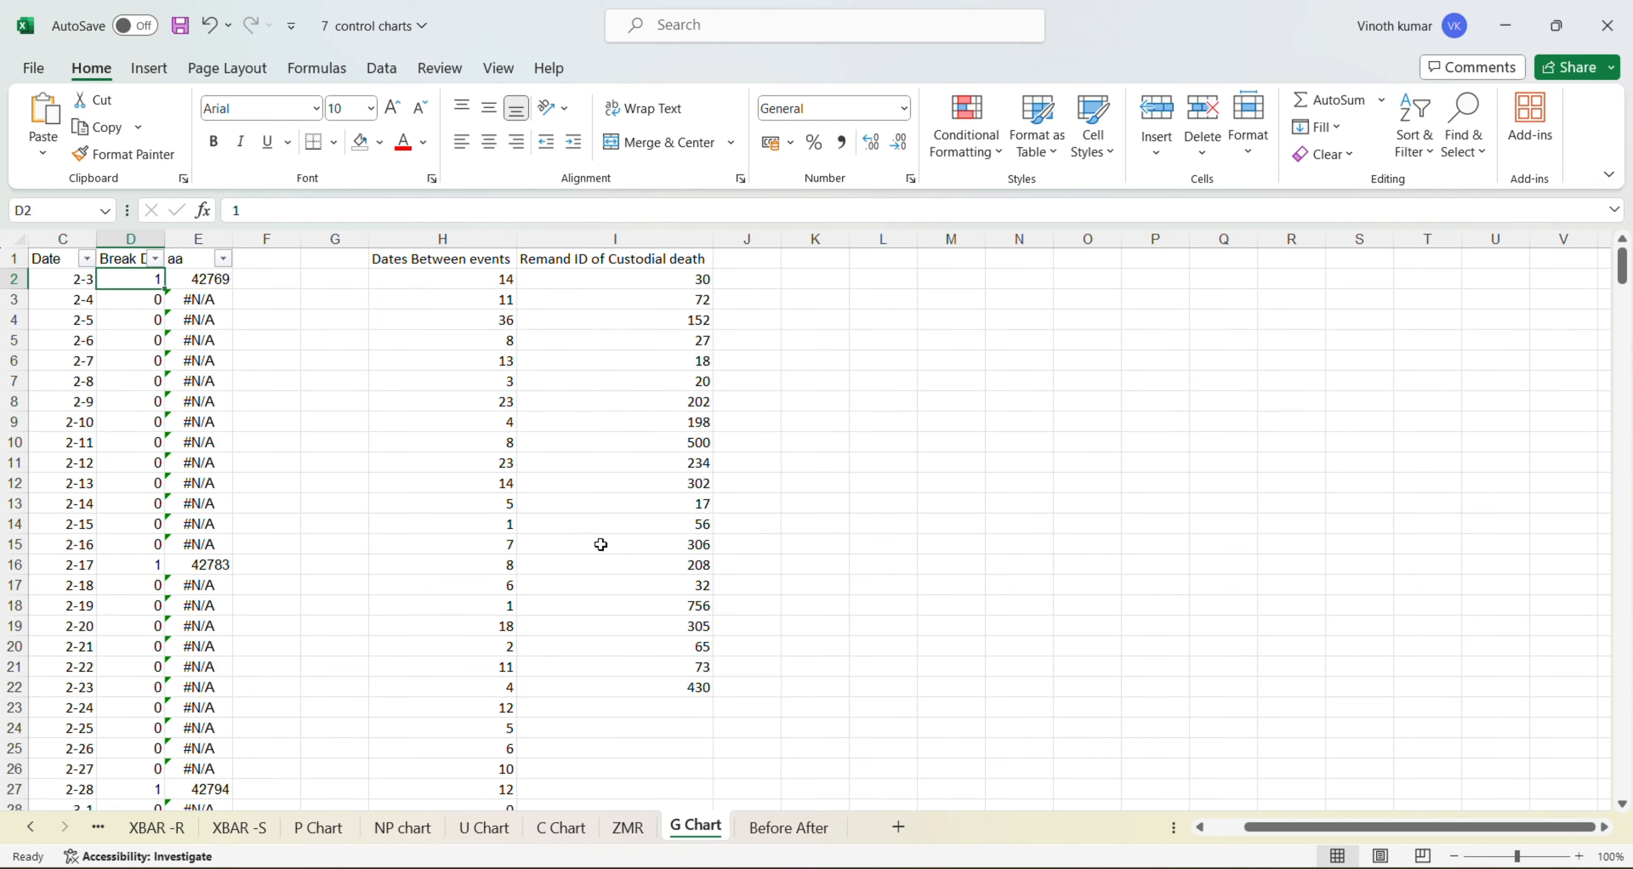
Examine the first data row of the G Chart sheet, comparing the Date of infection, Date, Break Down and lookup columns.
key(Right)
key(Right)
key(Right)
key(Left)
key(Left)
key(Left)
key(Left)
key(Left)
key(Left)
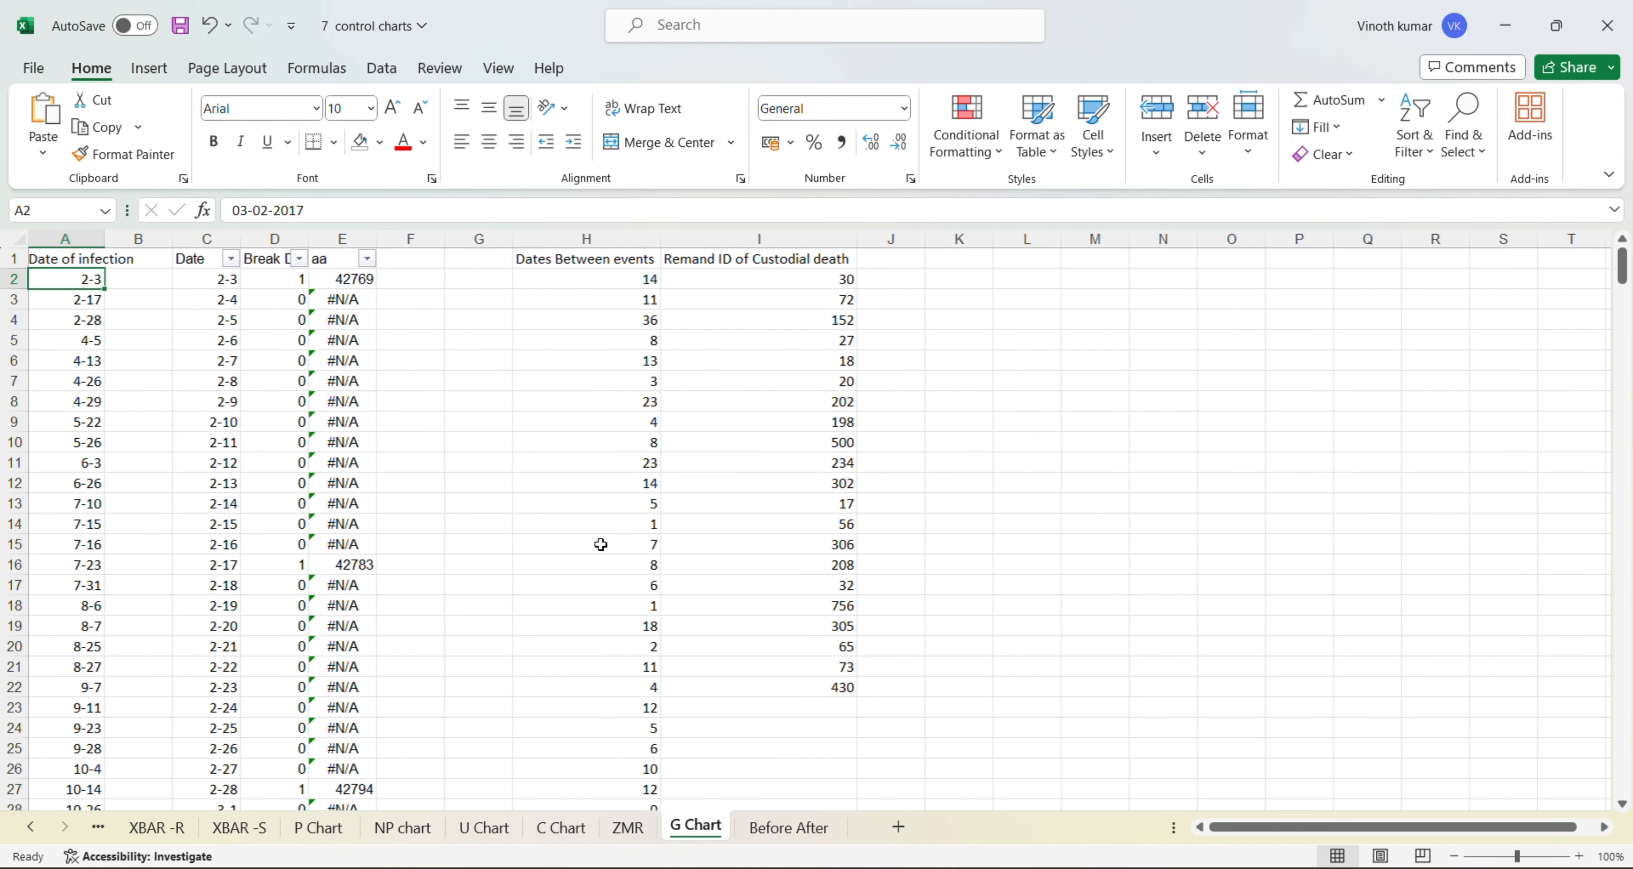
key(Right)
key(Right)
key(Right)
key(Right)
key(Right)
key(Right)
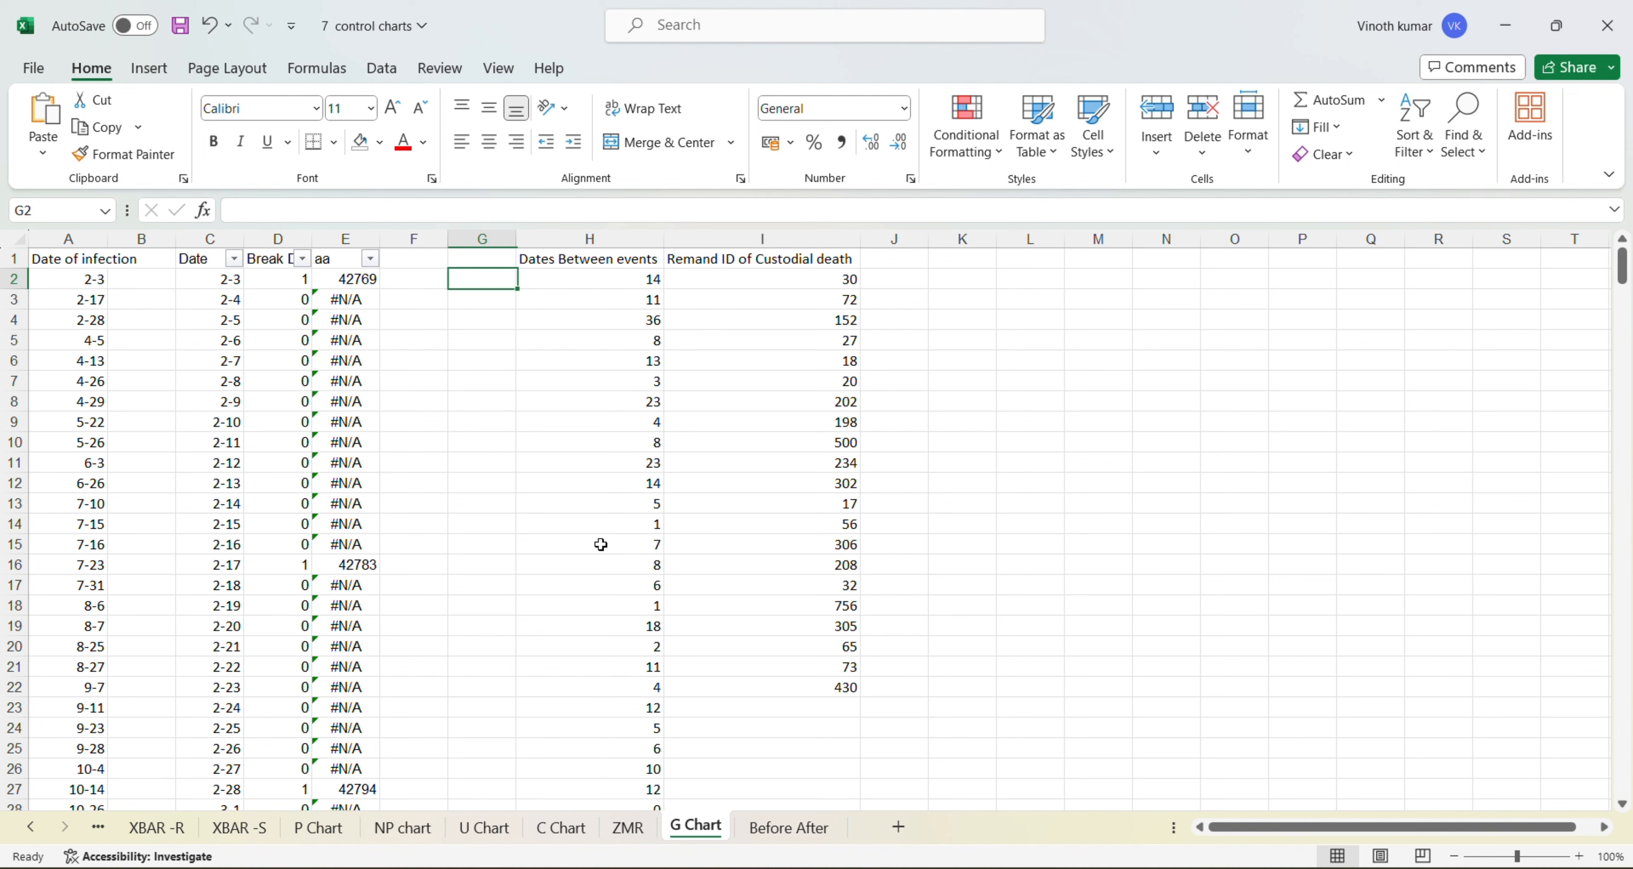
key(Left)
key(Left)
key(Left)
key(Left)
key(Left)
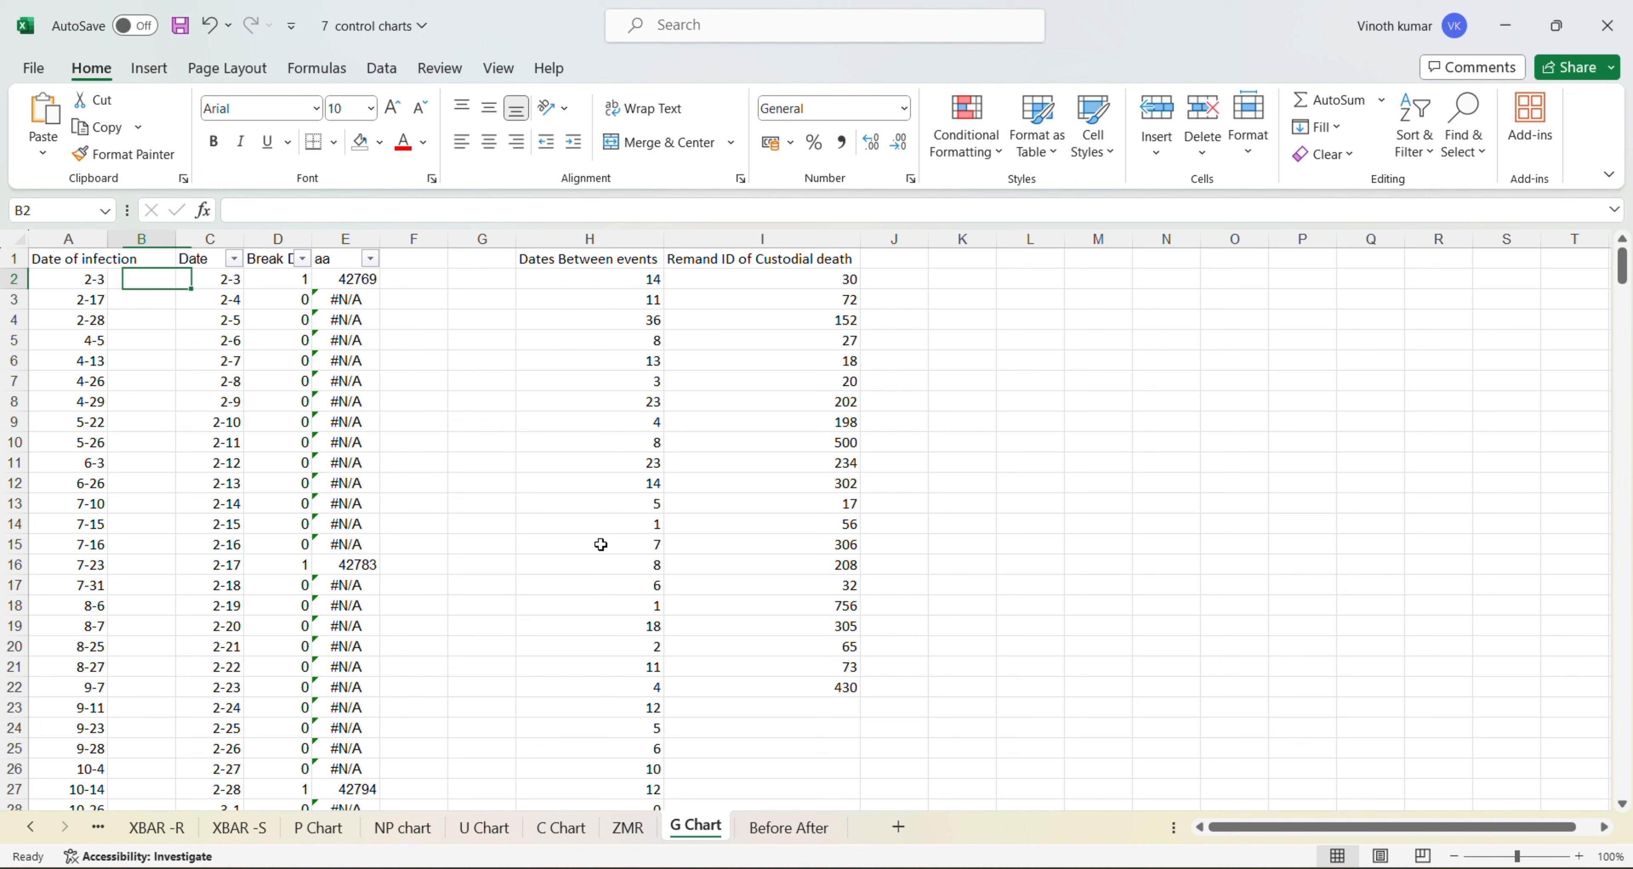
key(Right)
key(Right)
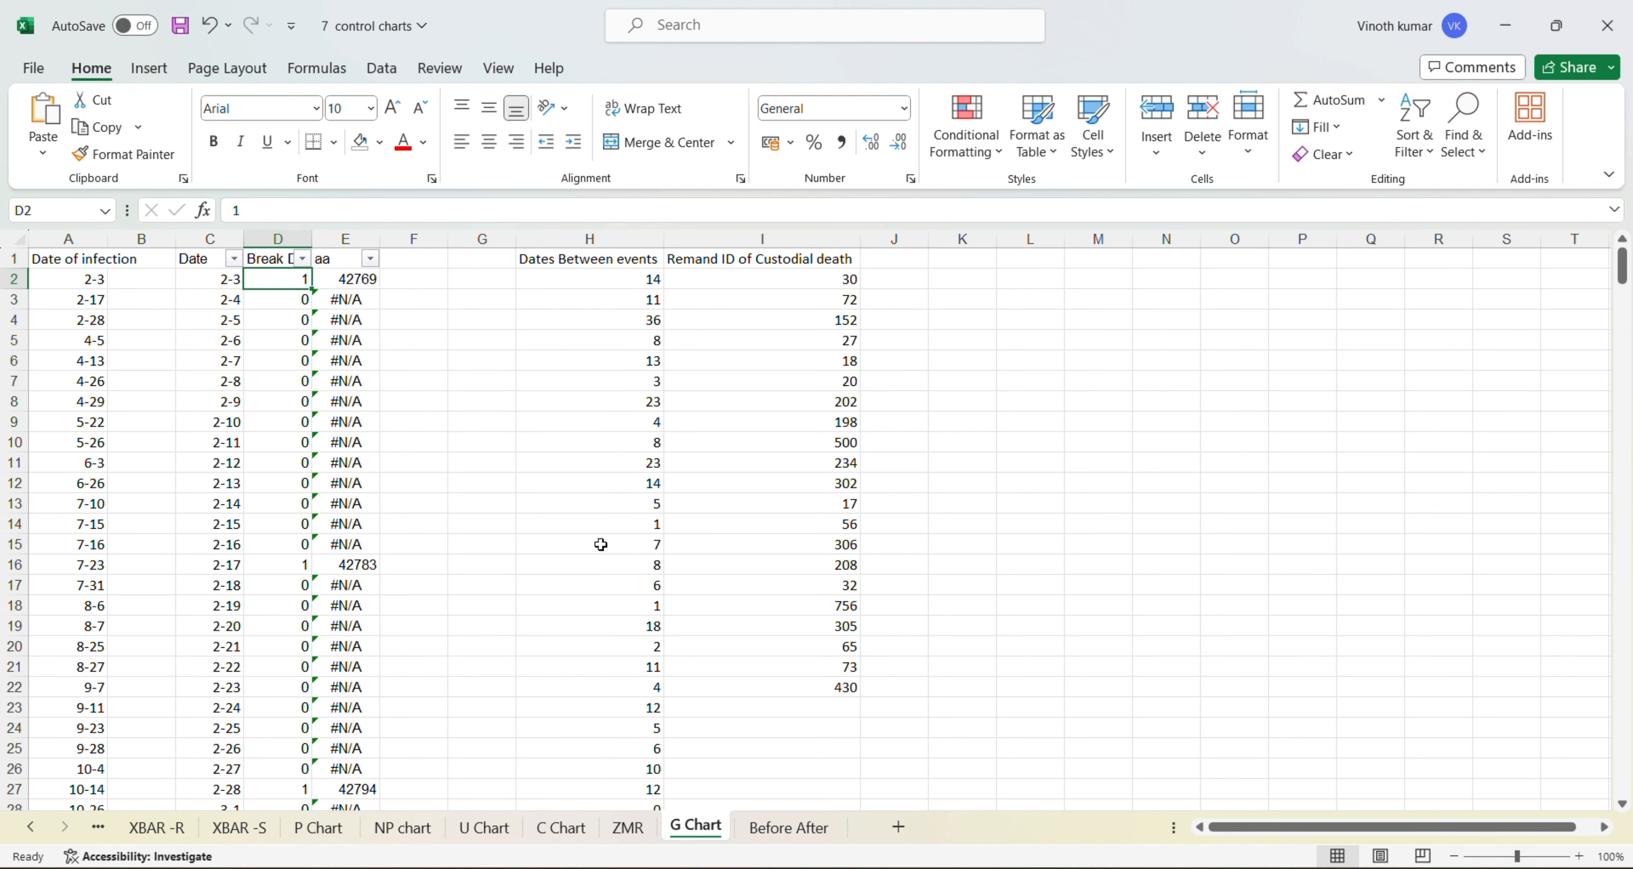
key(Left)
key(Left)
key(Left)
key(Right)
key(Right)
key(Right)
key(Up)
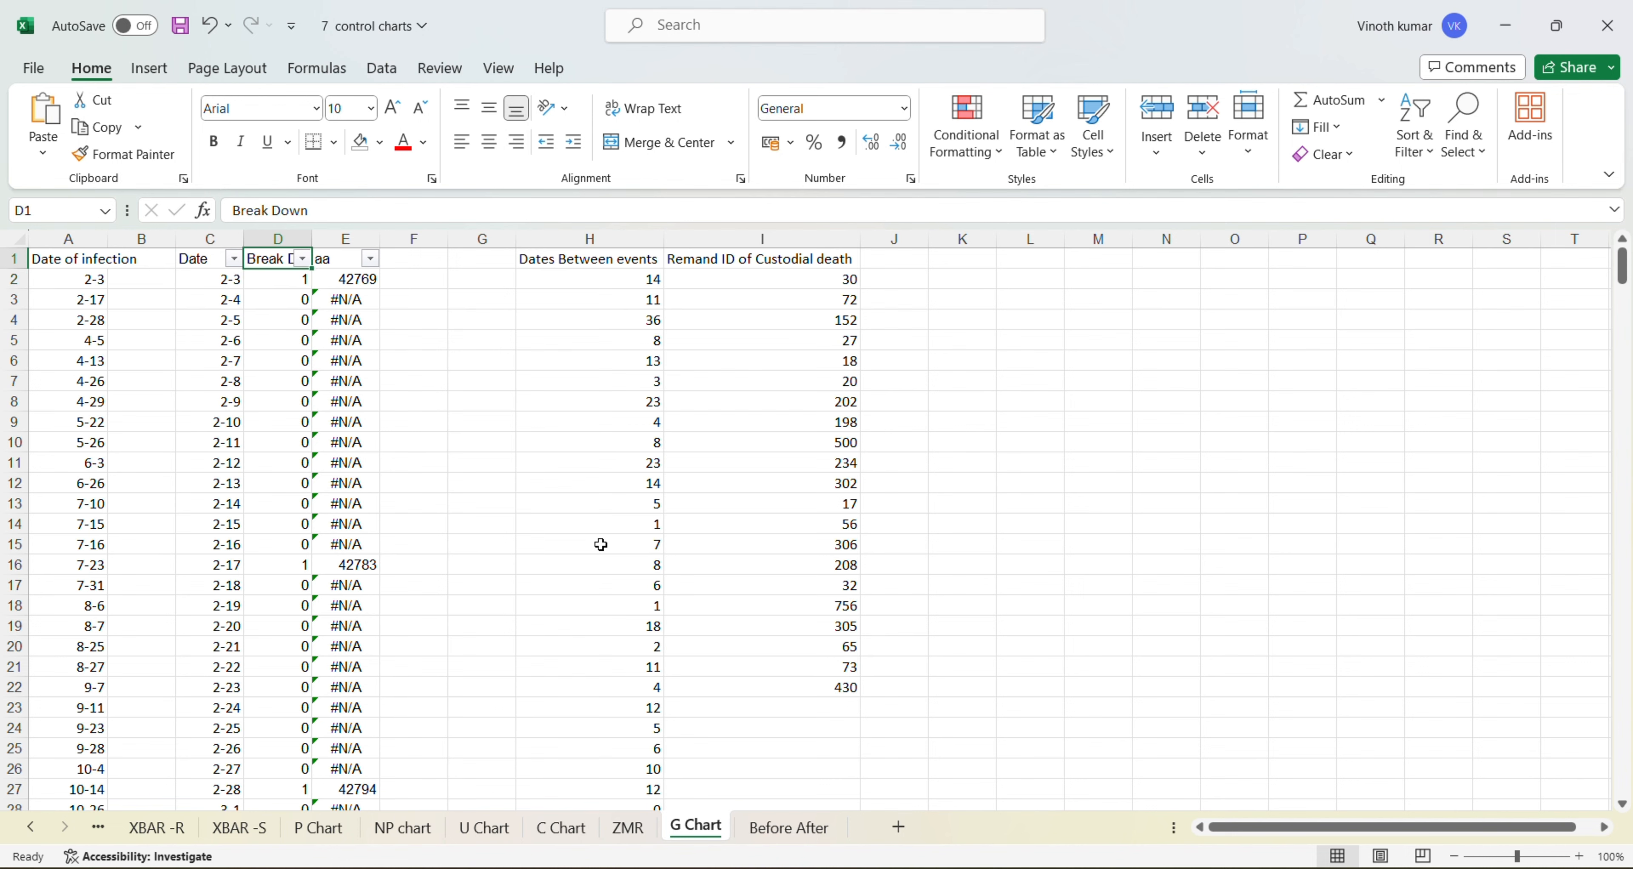
key(alt+Down)
key(Up)
key(Up)
key(space)
key(Down)
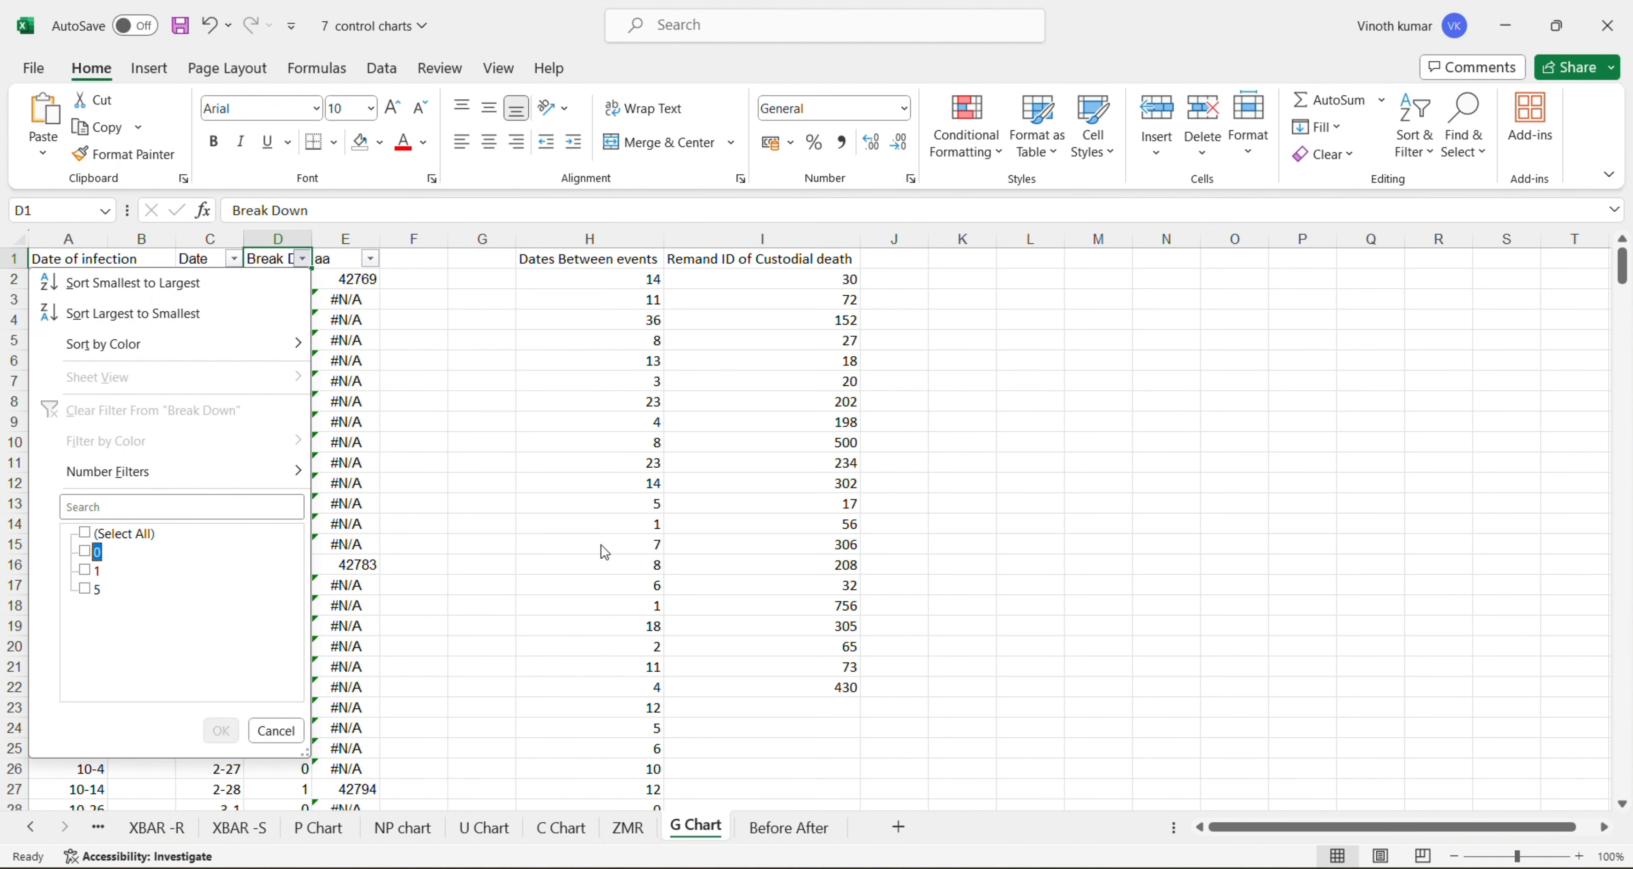
key(Escape)
Delete all the VLOOKUP formulas beneath the aa heading in column E.
key(Right)
key(Down)
key(ctrl+shift+Down)
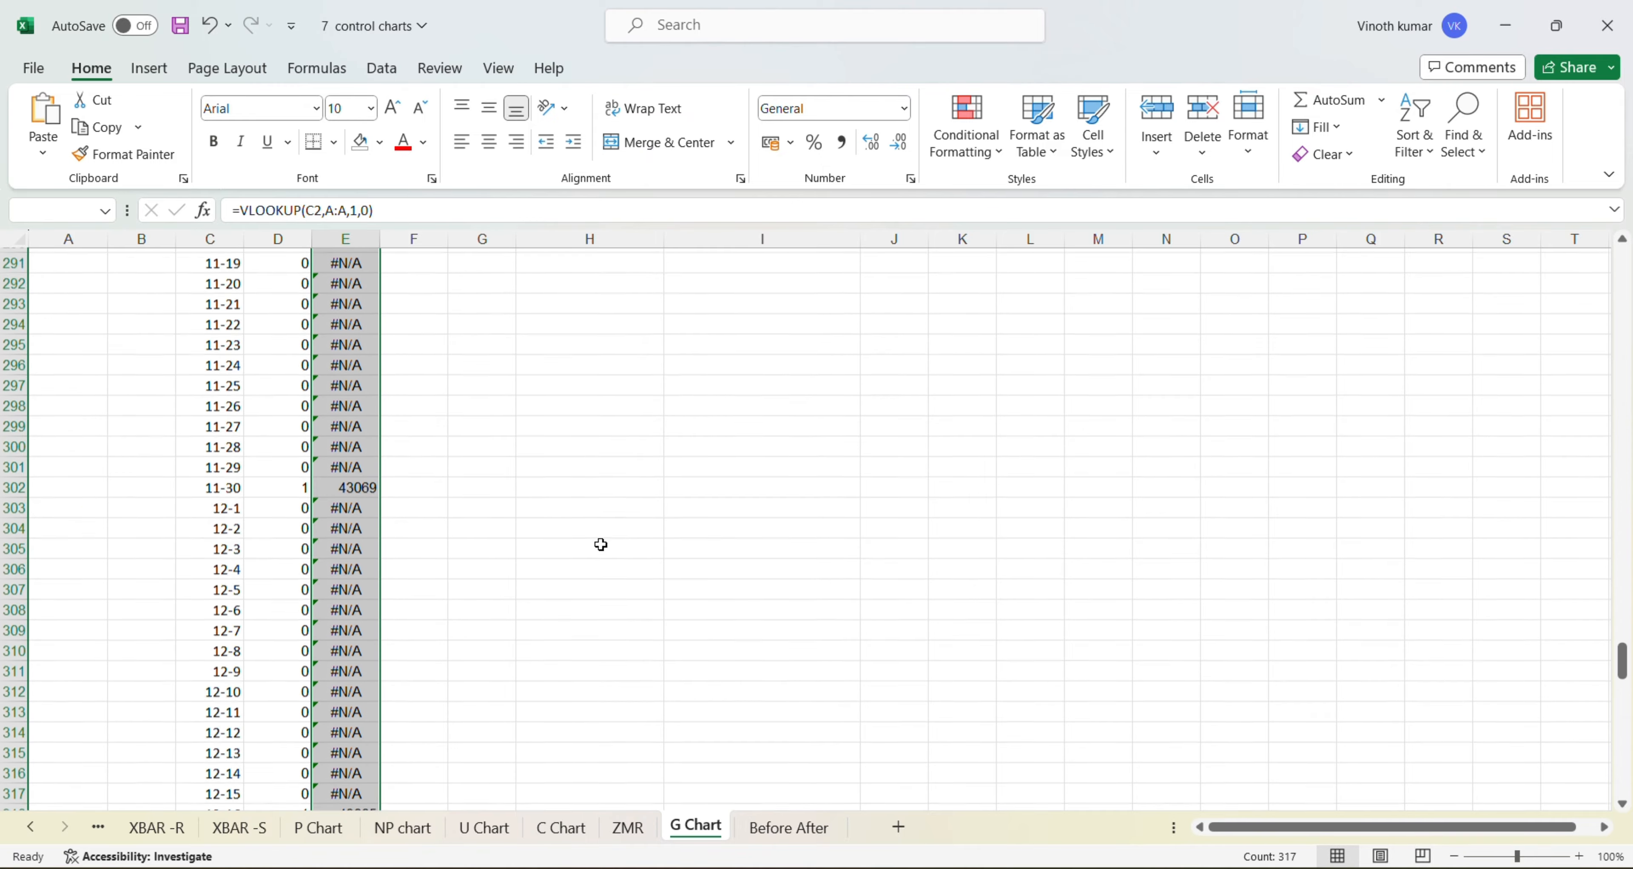
key(Delete)
Filter the Break Down column to the values 1 and 5, and examine the dates of the matching rows.
key(Up)
key(Left)
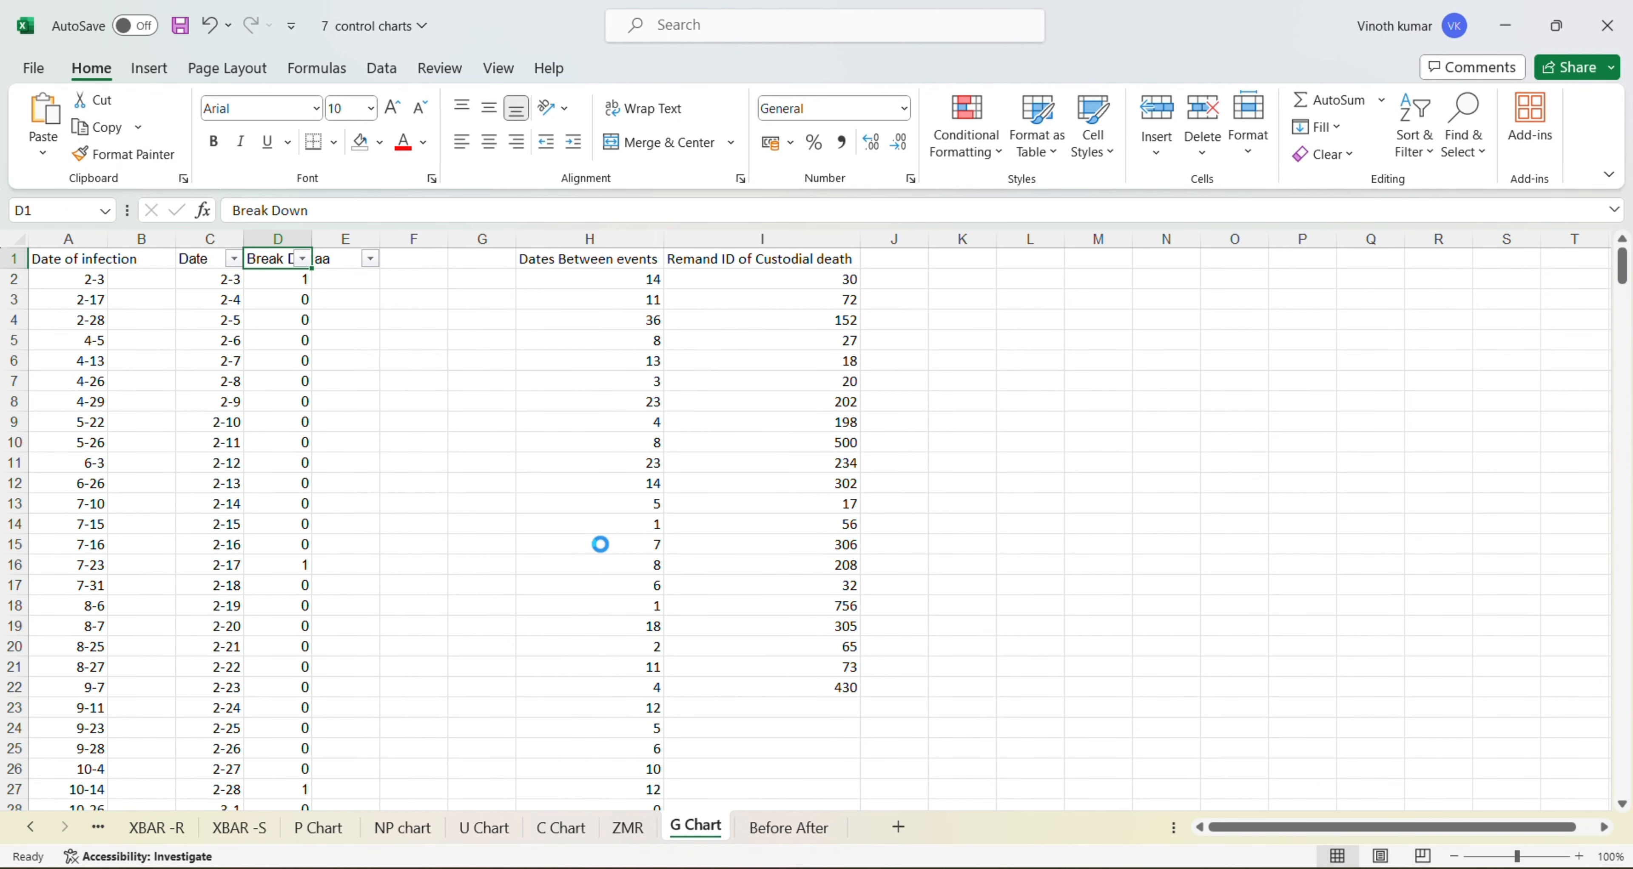
key(alt+Down)
key(Up)
key(Up)
key(space)
key(Down)
key(Down)
key(space)
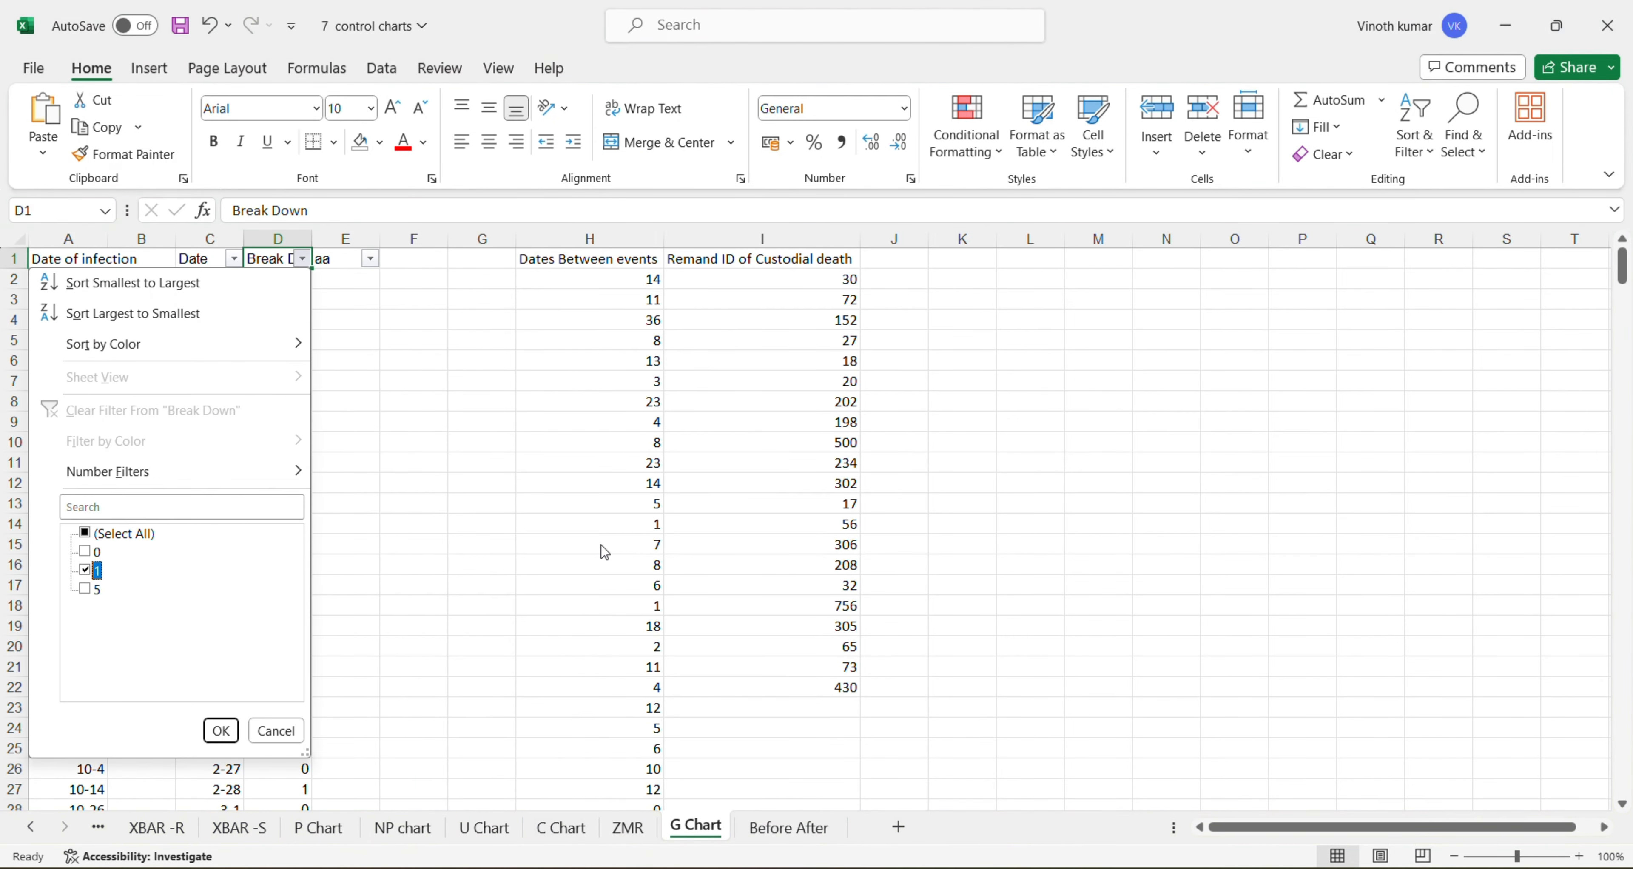
key(Down)
key(space)
key(Return)
key(Down)
key(Left)
key(Up)
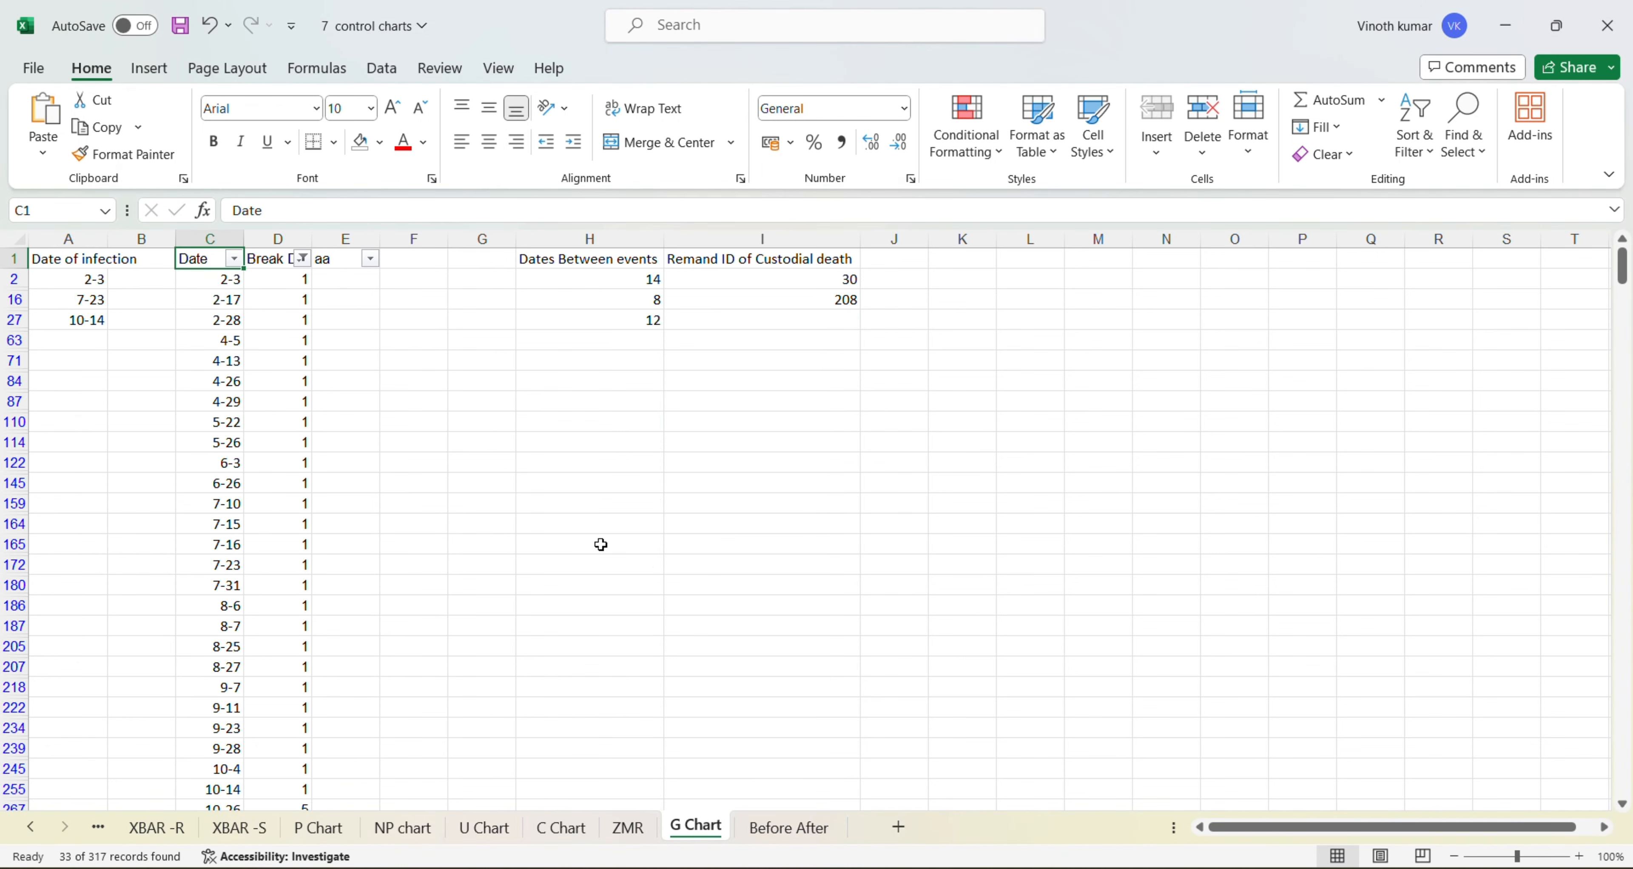
key(ctrl+shift+Down)
key(Down)
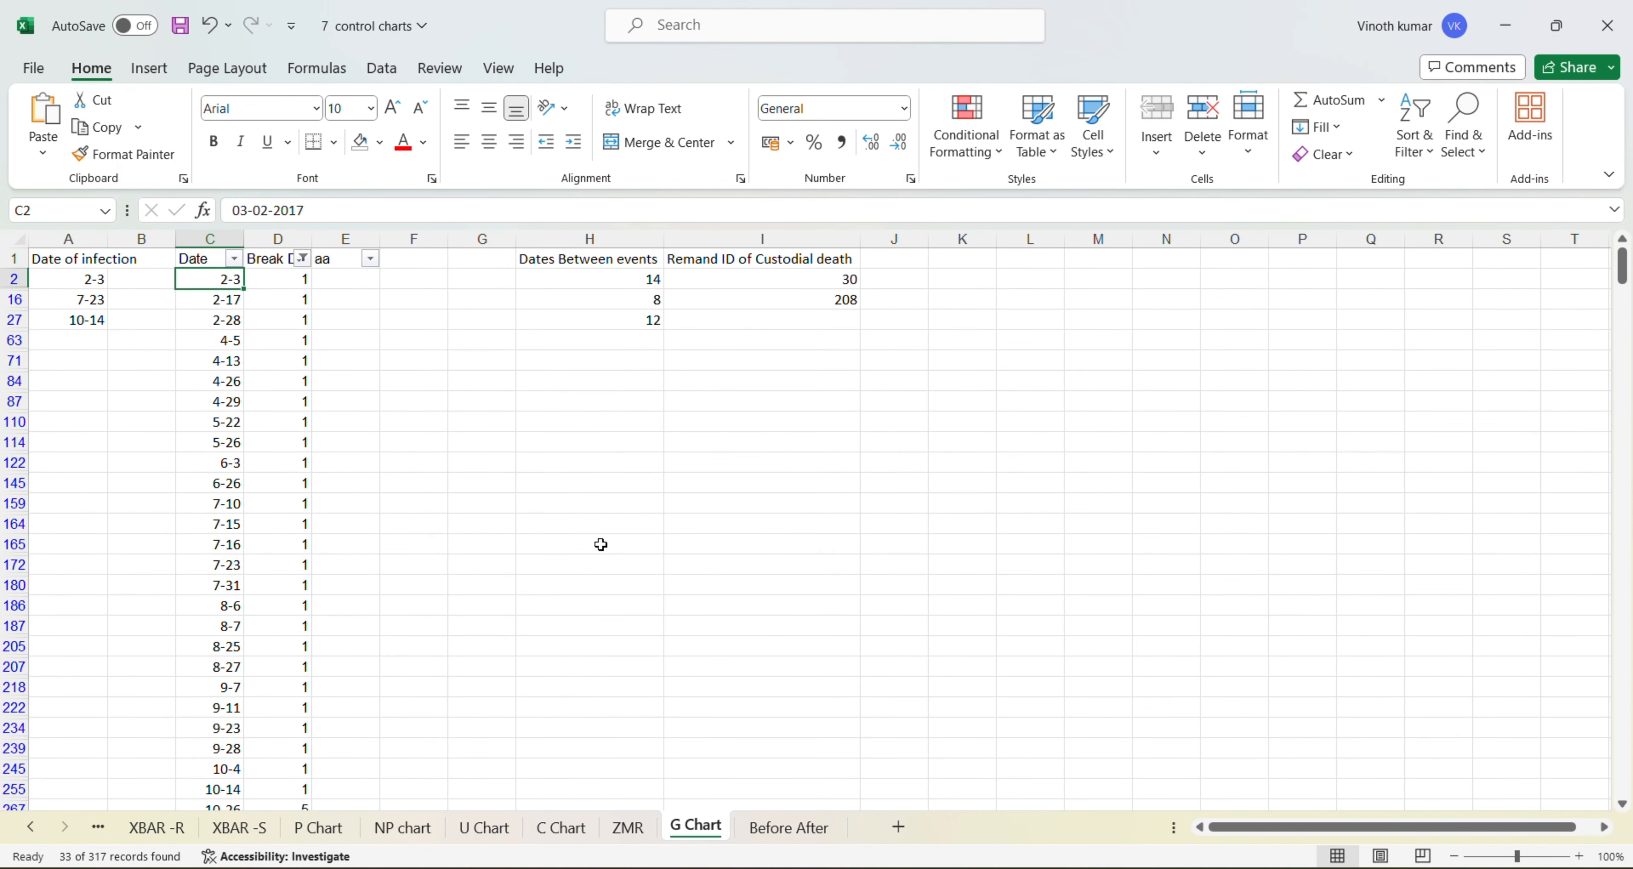
Show all Break Down values again by reselecting every entry in the column's filter.
key(Right)
key(Up)
key(alt+Down)
key(Up)
key(Up)
key(Up)
key(space)
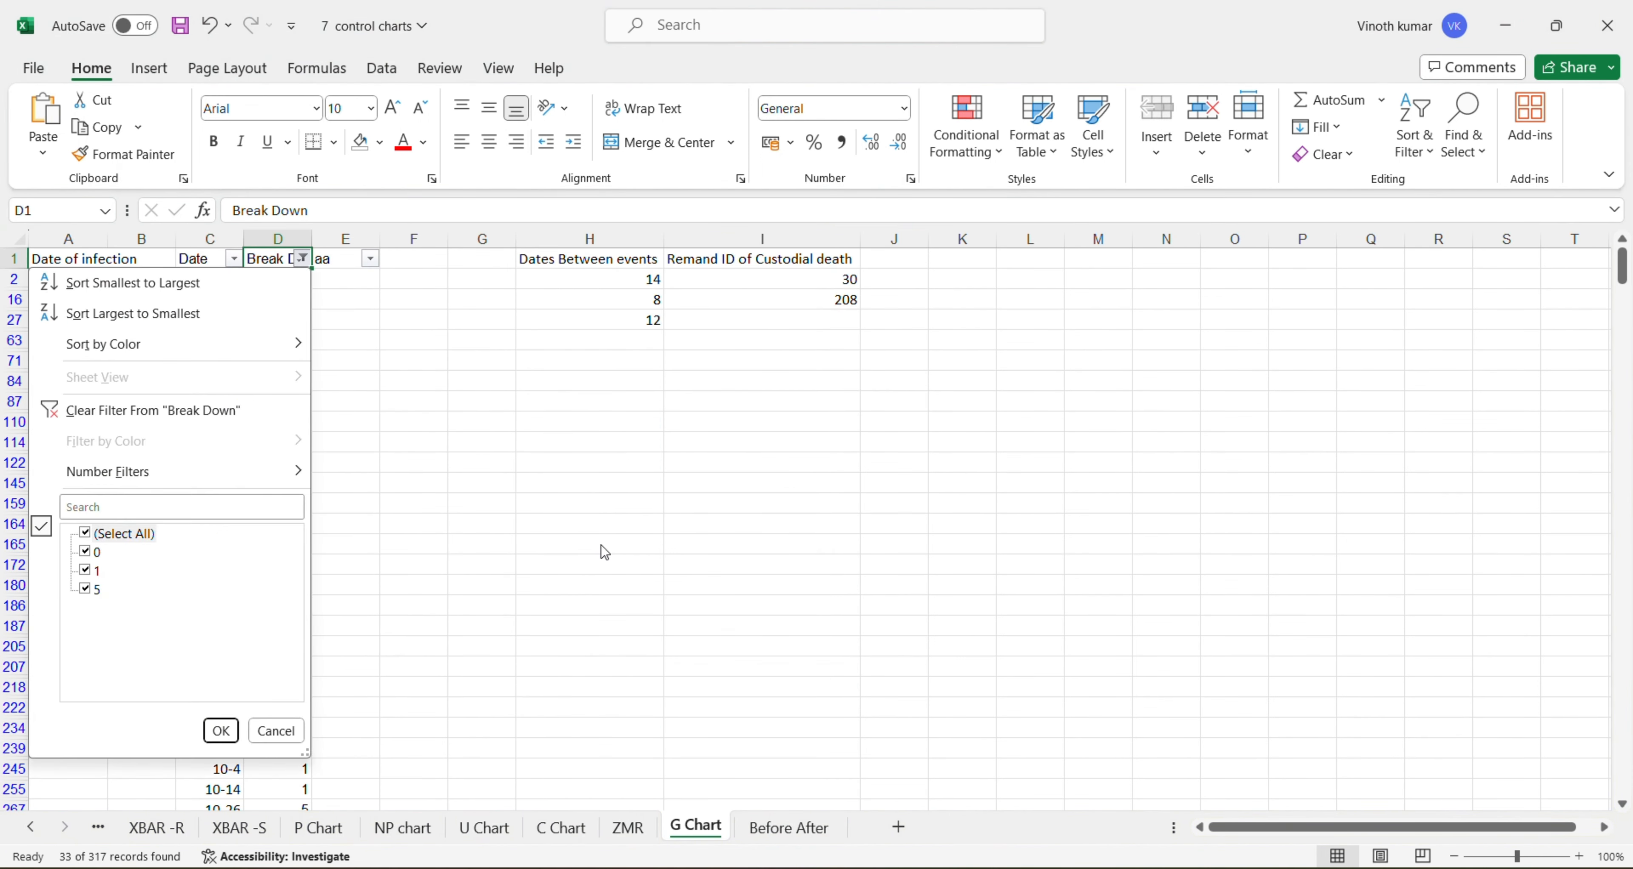
key(Return)
Change the Date of infection heading in cell A1 to "Date of break down".
key(Left)
key(Left)
key(Left)
key(ctrl+shift+Down)
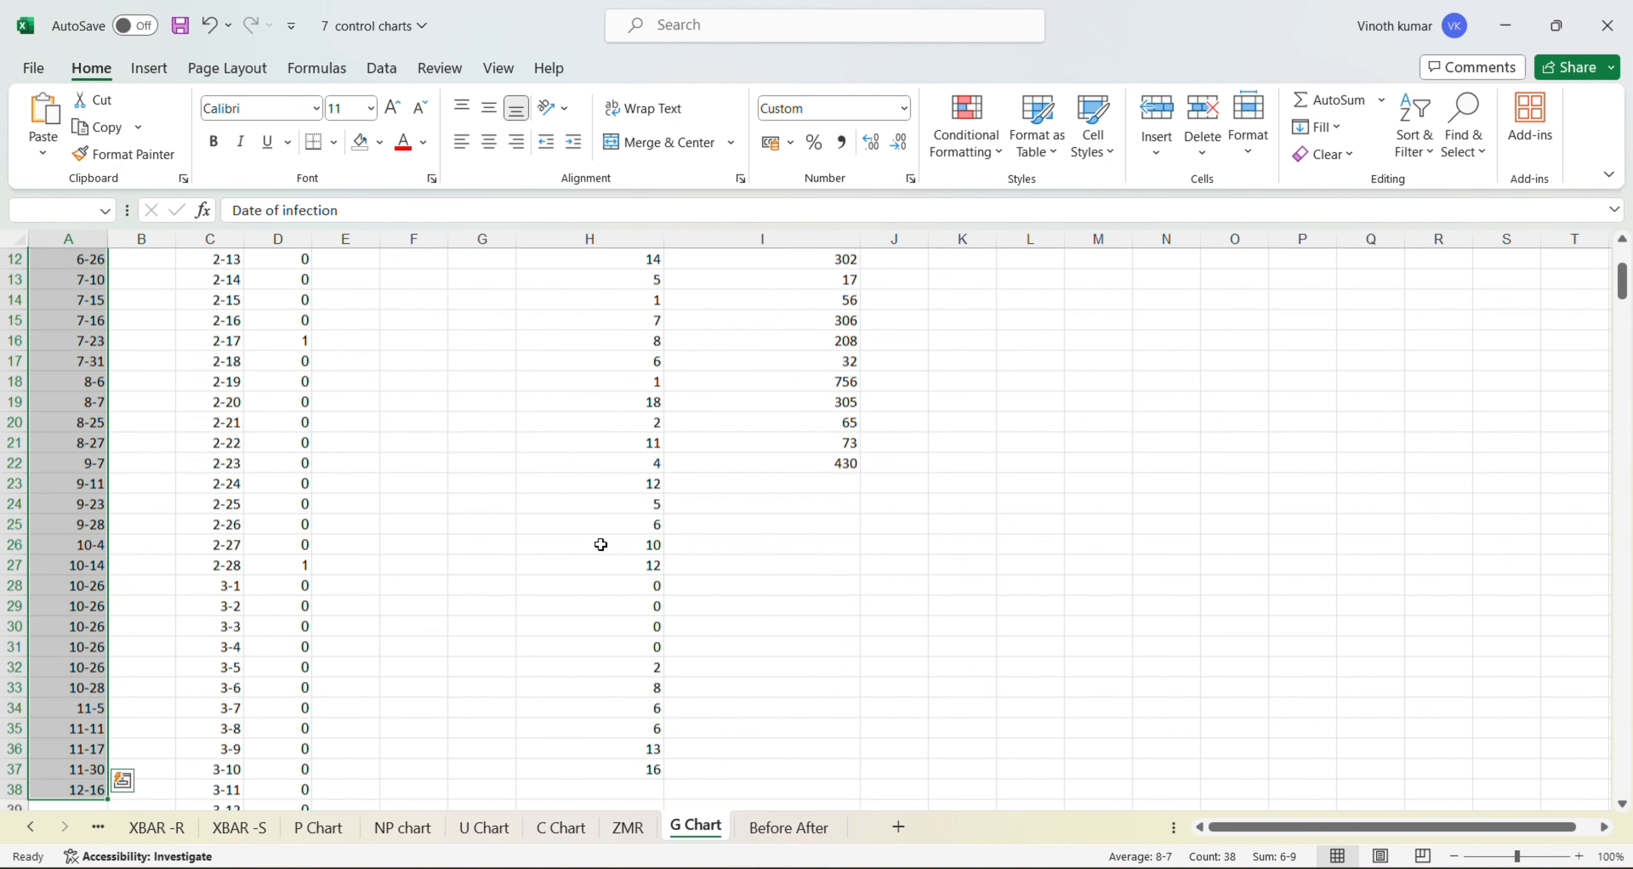
key(Up)
key(Down)
key(Up)
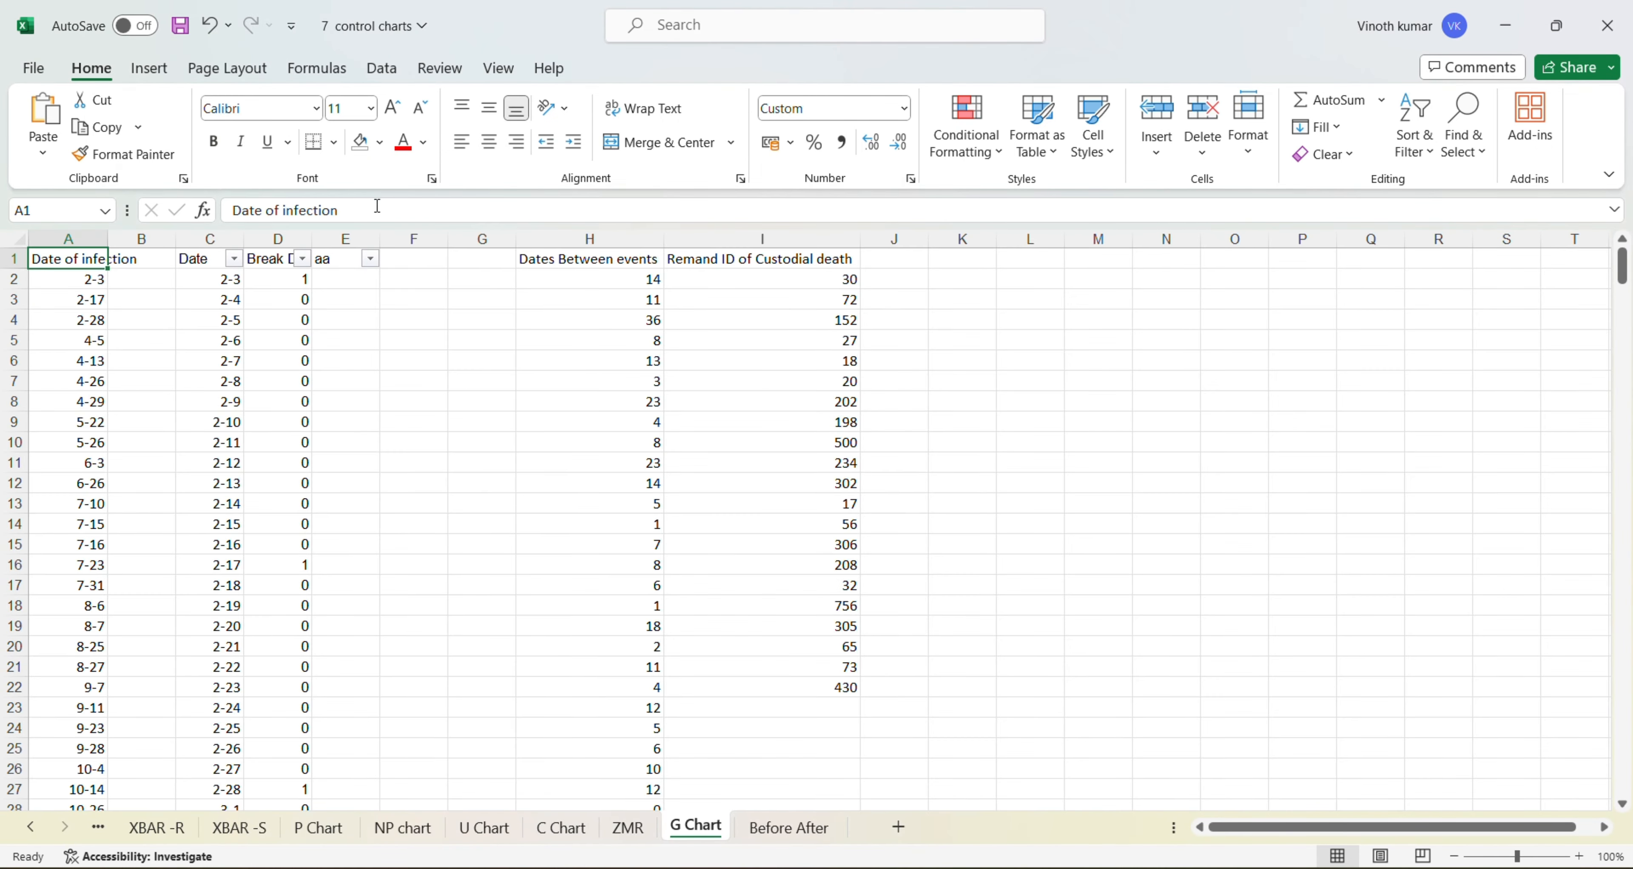
click(377, 206)
key(BackSpace)
key(BackSpace)
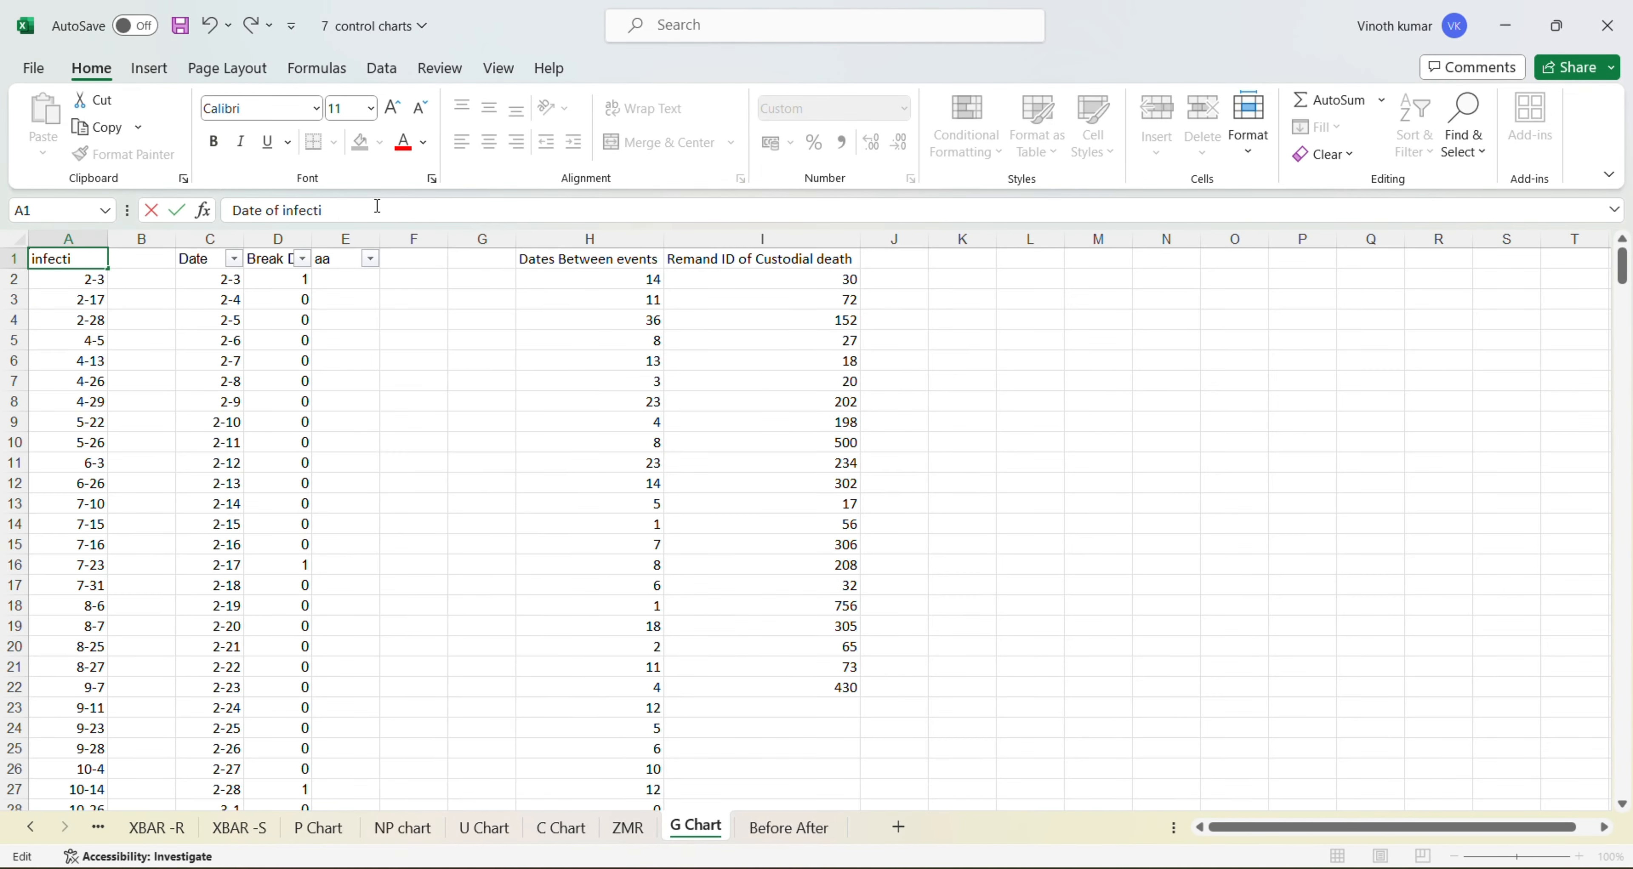
key(BackSpace)
key(BackSpace)
key(BackSpace)
key(BackSpace)
key(BackSpace)
key(BackSpace)
key(BackSpace)
key(BackSpace)
key(BackSpace)
key(BackSpace)
key(BackSpace)
key(BackSpace)
text(e of break down)
key(Return)
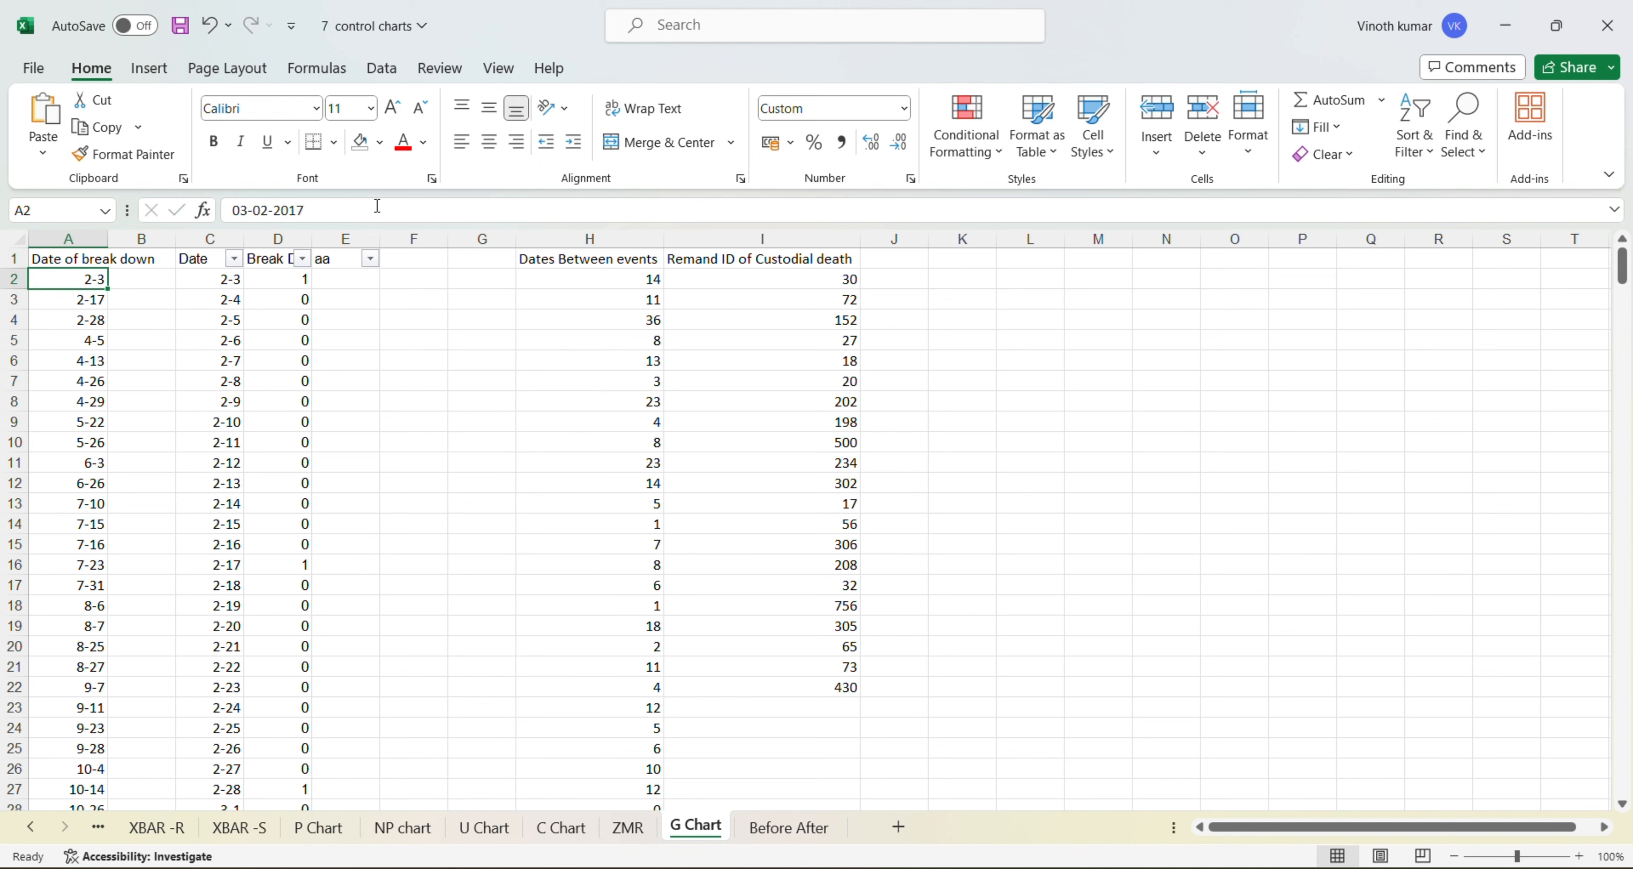
Compare the first breakdown date in row 2 with the neighbouring daily Date, Break Down and Dates Between events entries.
key(Right)
key(Right)
key(Right)
key(Right)
key(Right)
key(Right)
key(Right)
key(Right)
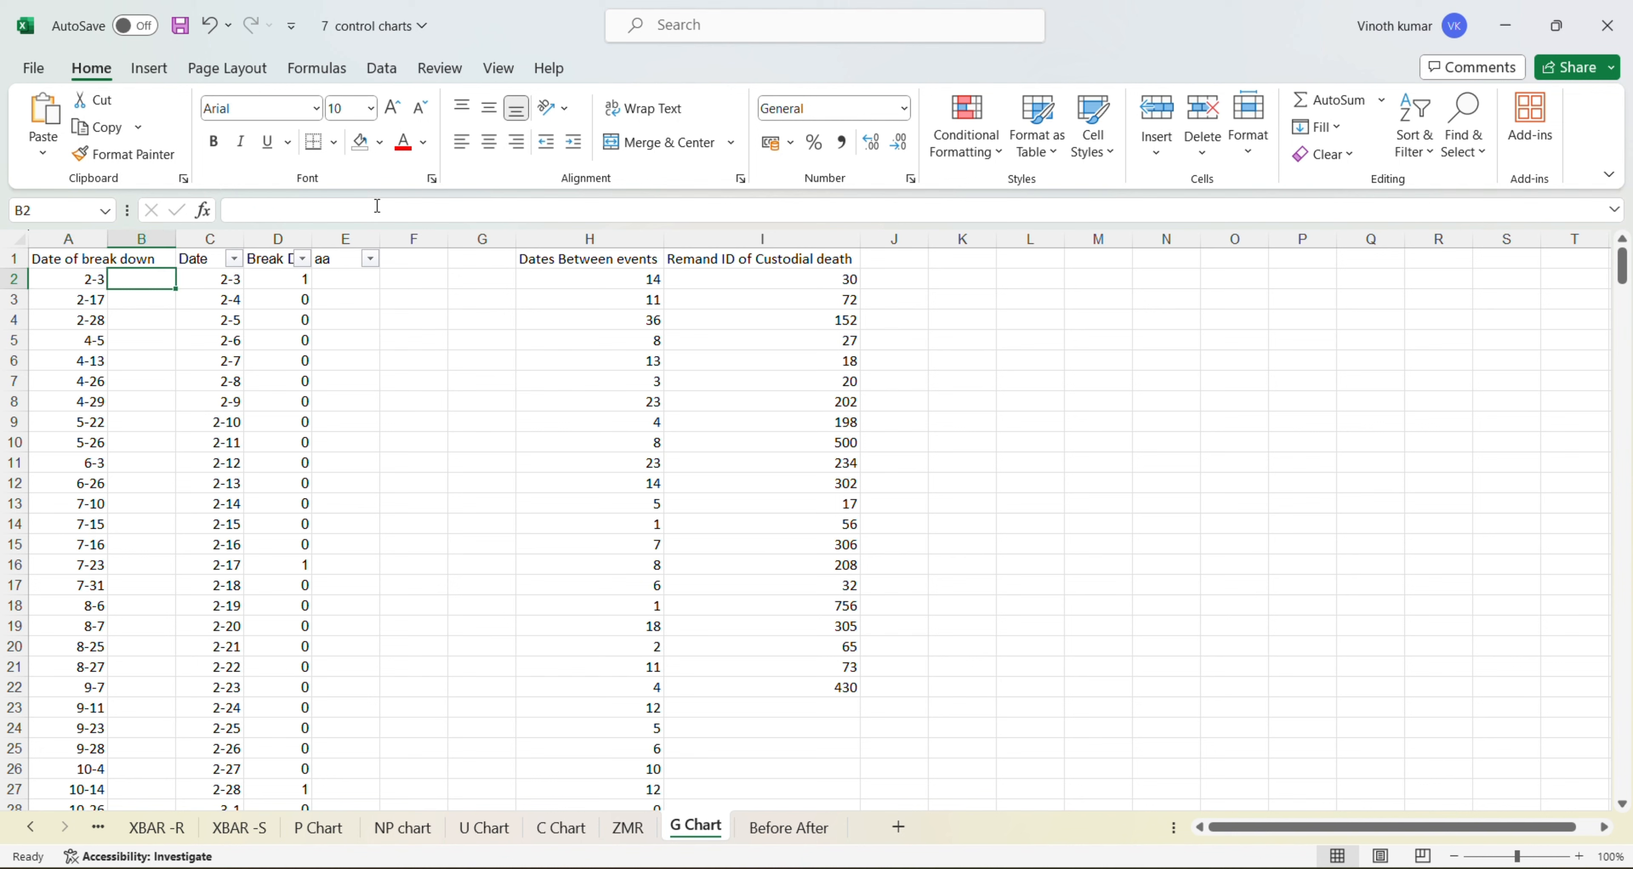
key(Left)
key(Left)
key(Left)
key(Left)
key(Left)
key(Left)
key(Left)
key(Left)
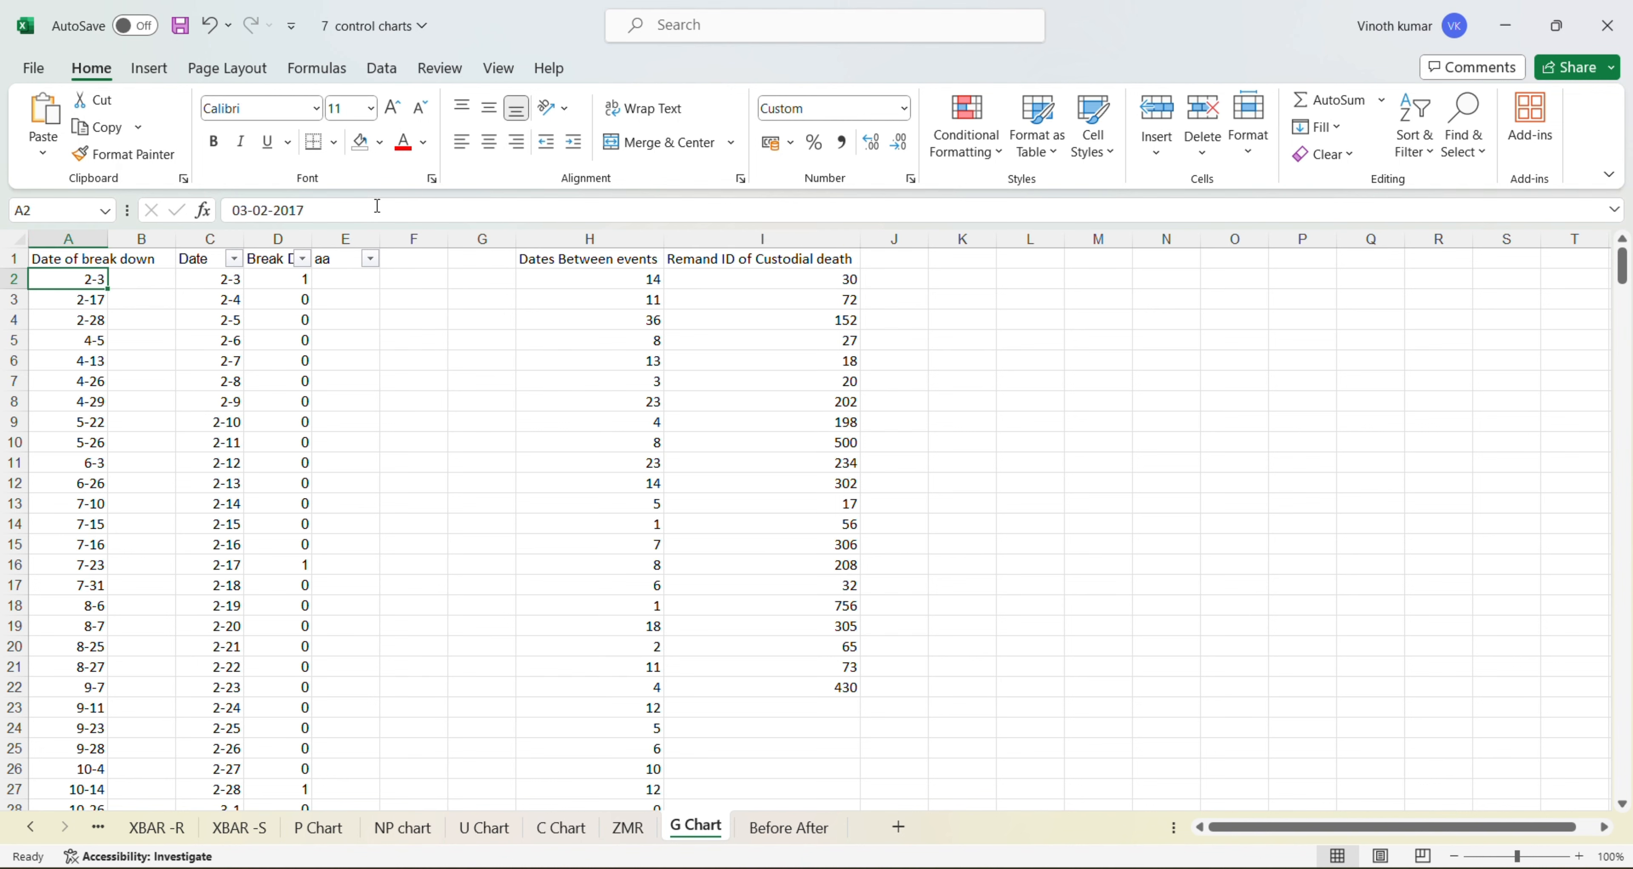
Read through the Date of break down entries in column A, from row 3 to the late October dates.
key(Down)
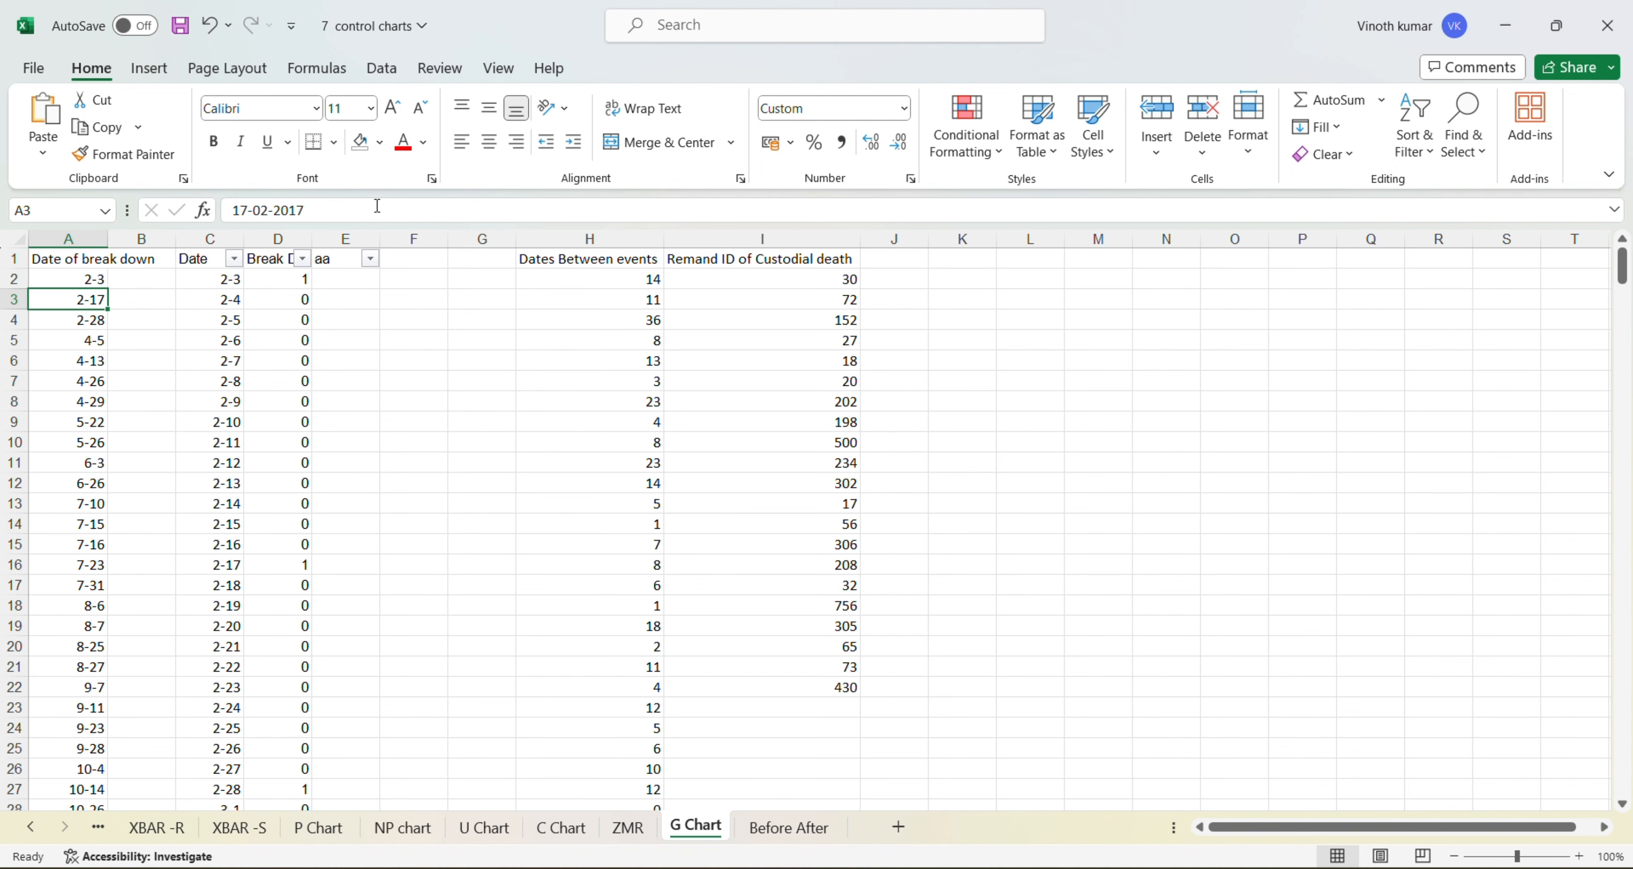
key(Down)
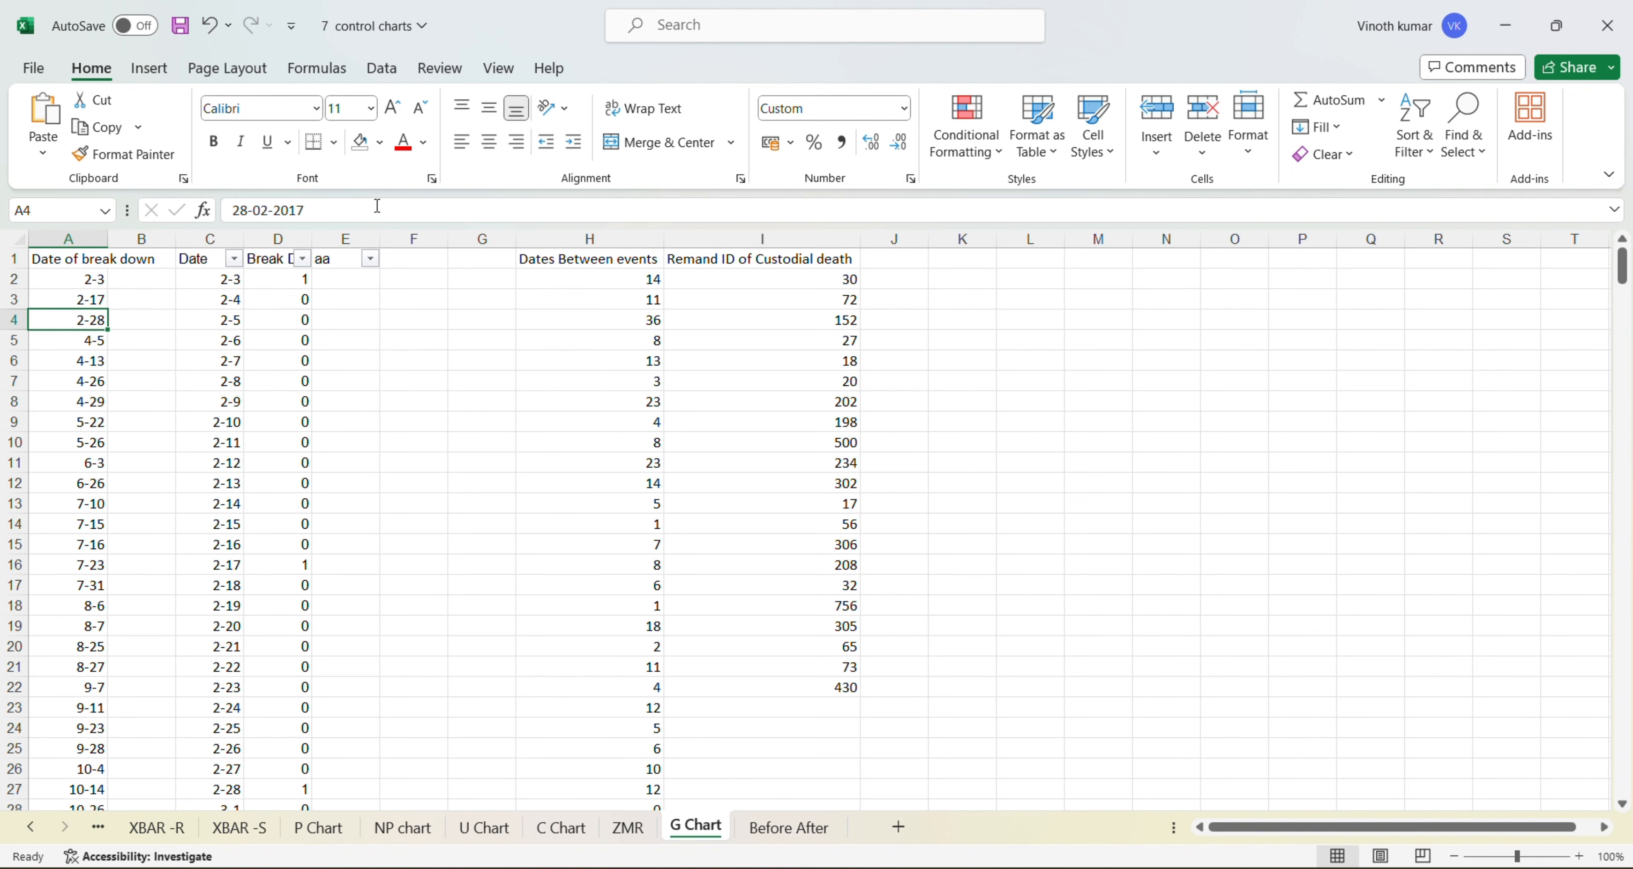
key(Down)
key(Down)
key(Down)
key(Down)
key(Down)
key(Down)
key(Down)
key(Down)
key(Down)
key(Down)
key(Down)
key(Down)
key(Down)
key(Down)
key(Down)
key(Down)
key(Down)
key(Down)
key(Down)
key(Down)
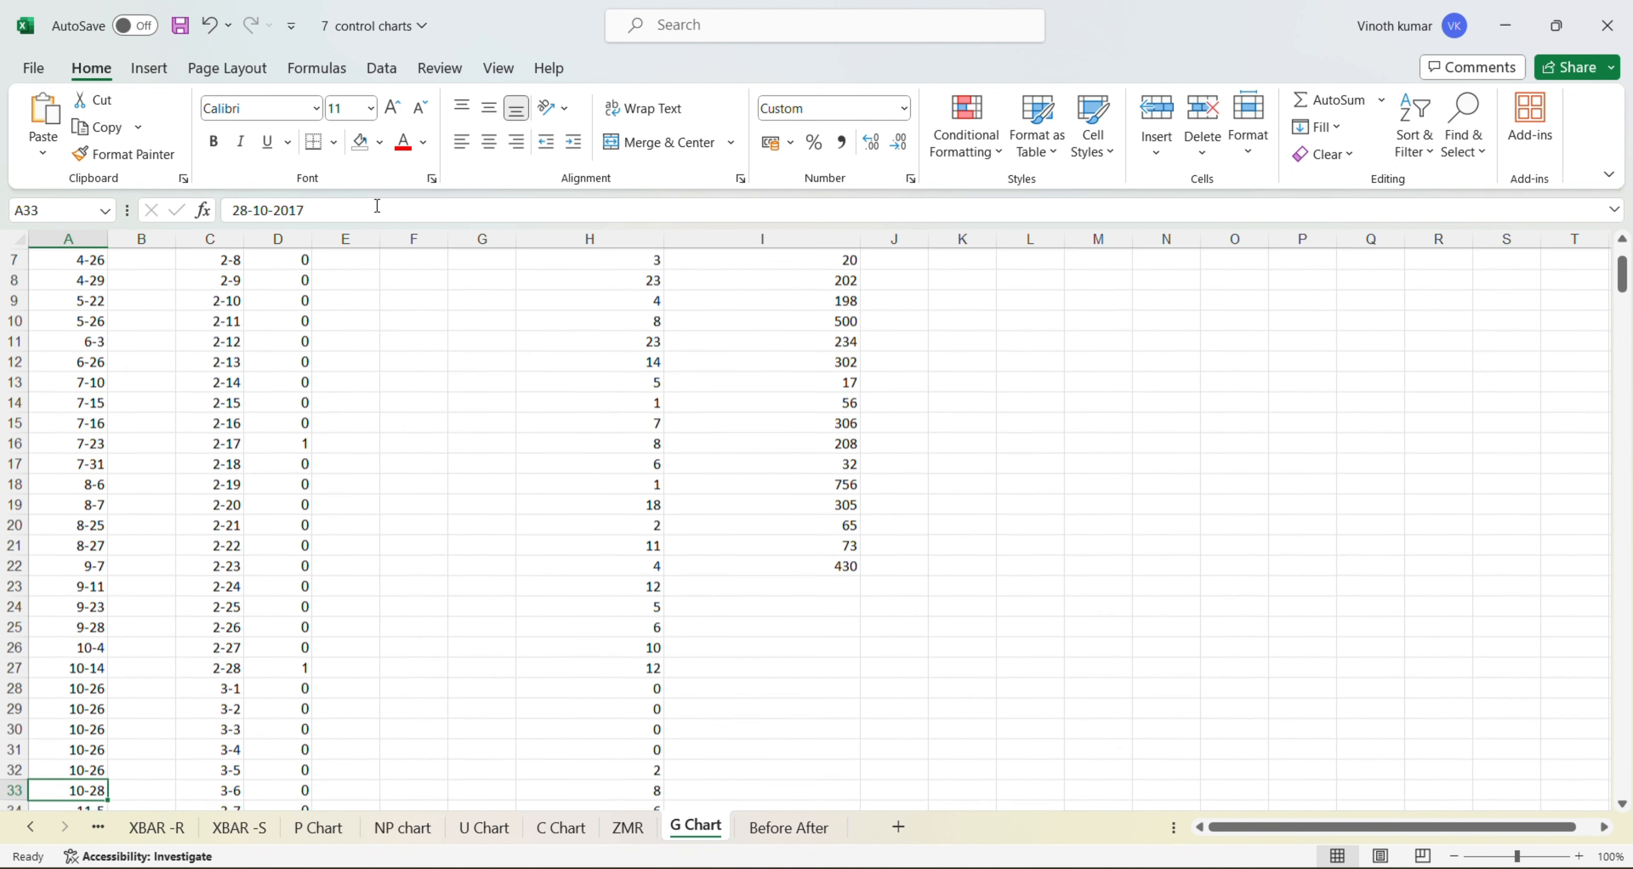
key(Down)
Examine the repeated 10-26 breakdown dates in cells A28 to A32, and return to the heading in A1.
key(Up)
key(Up)
key(Up)
key(Up)
key(Up)
key(Up)
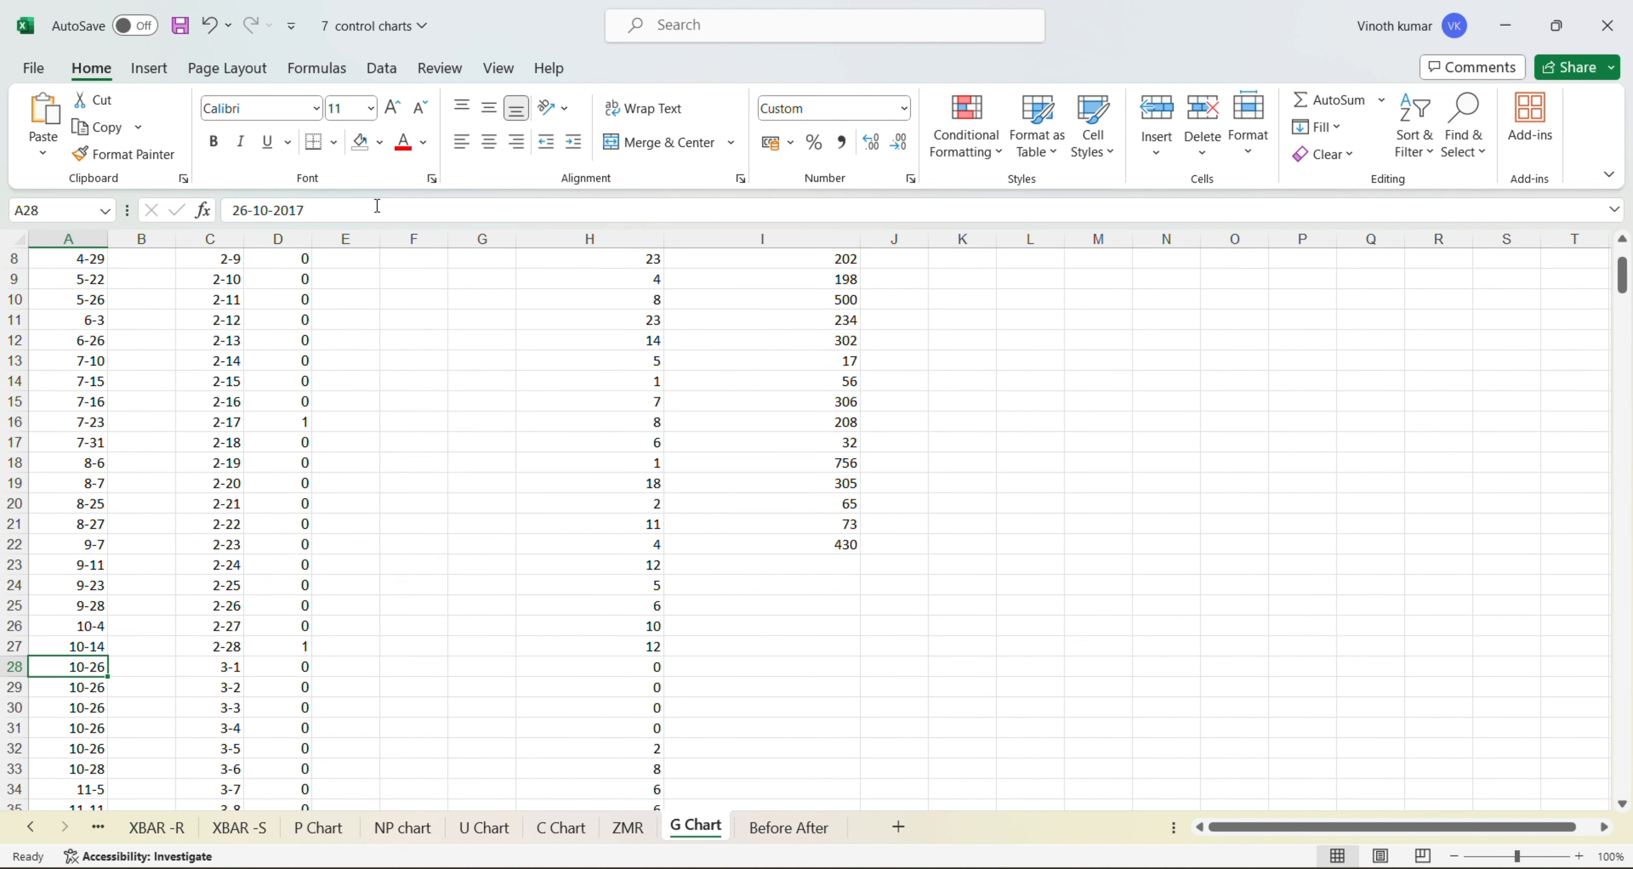
key(Down)
key(Down)
key(Down)
key(Down)
key(Down)
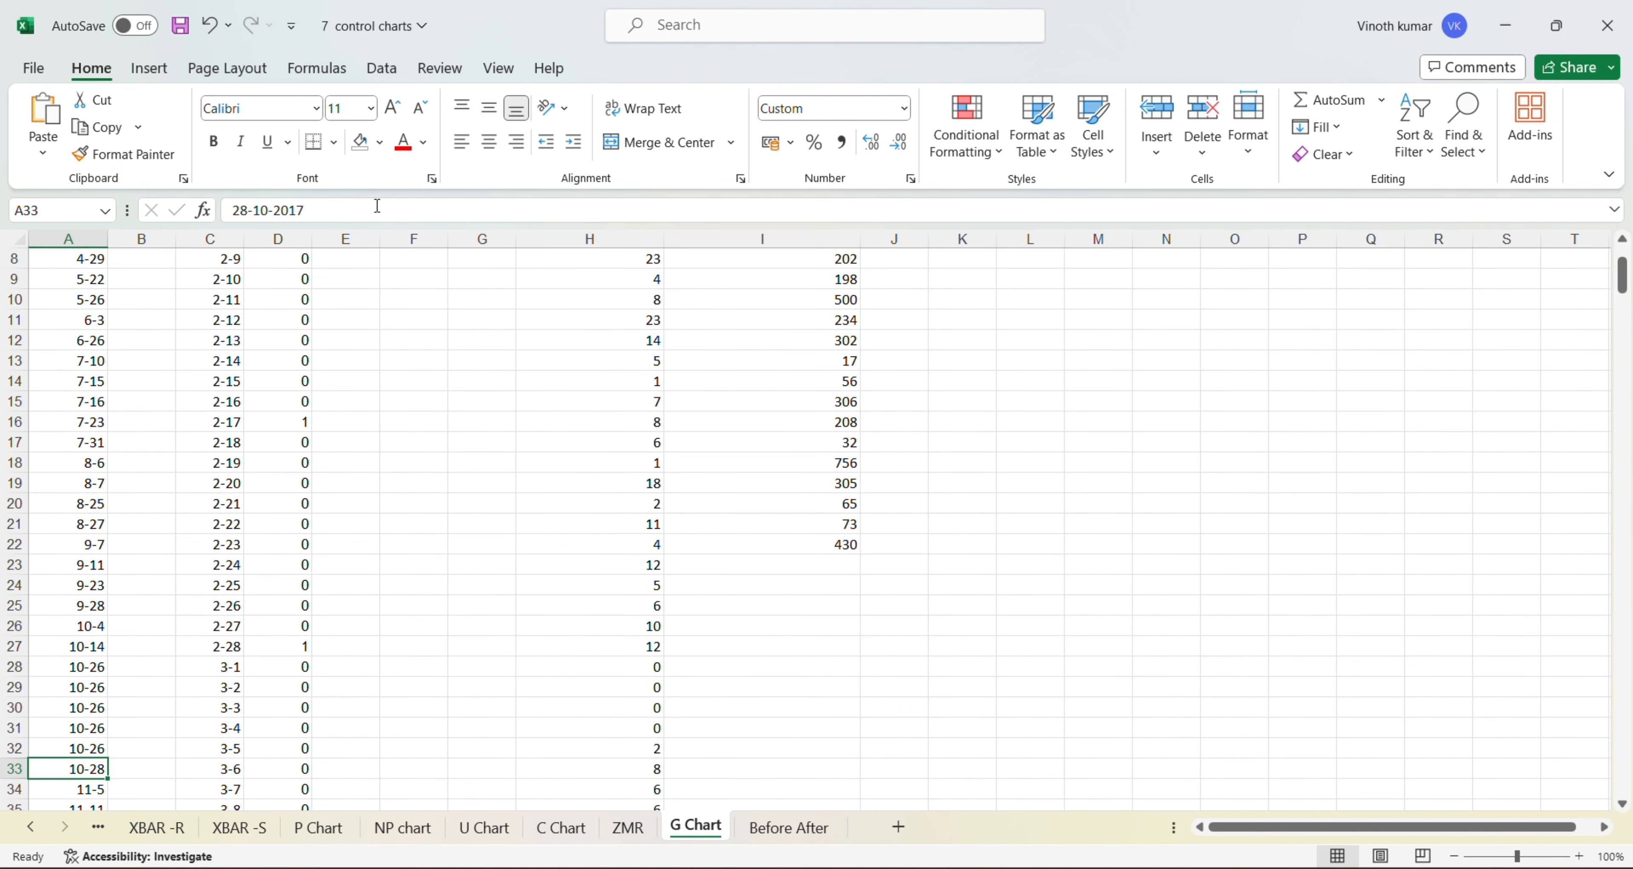
key(Up)
key(Up)
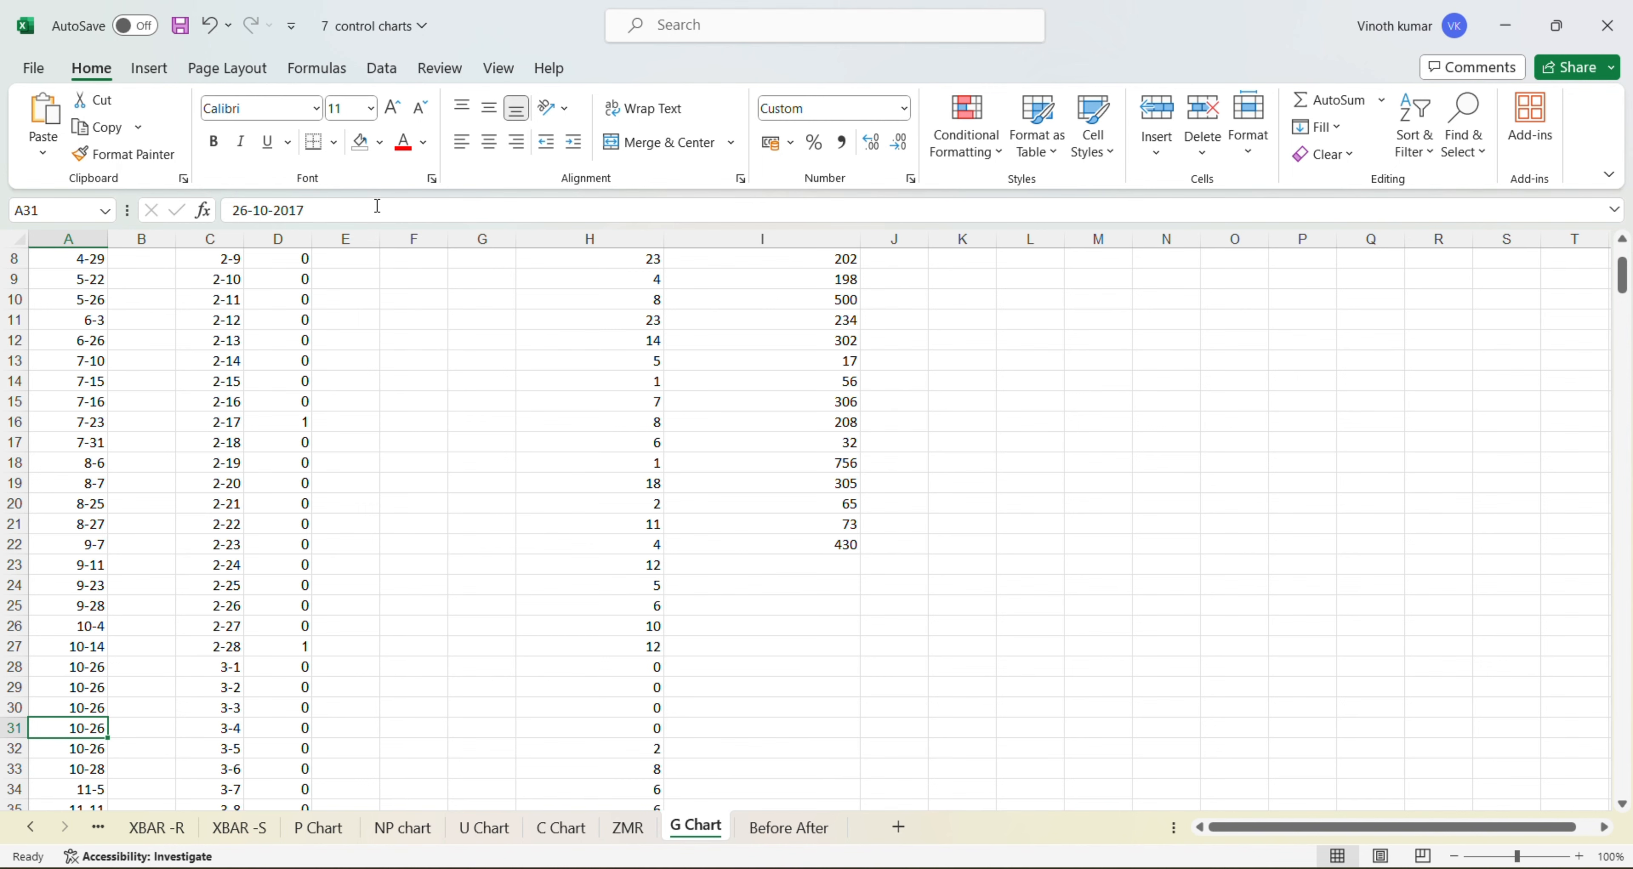
key(ctrl+Home)
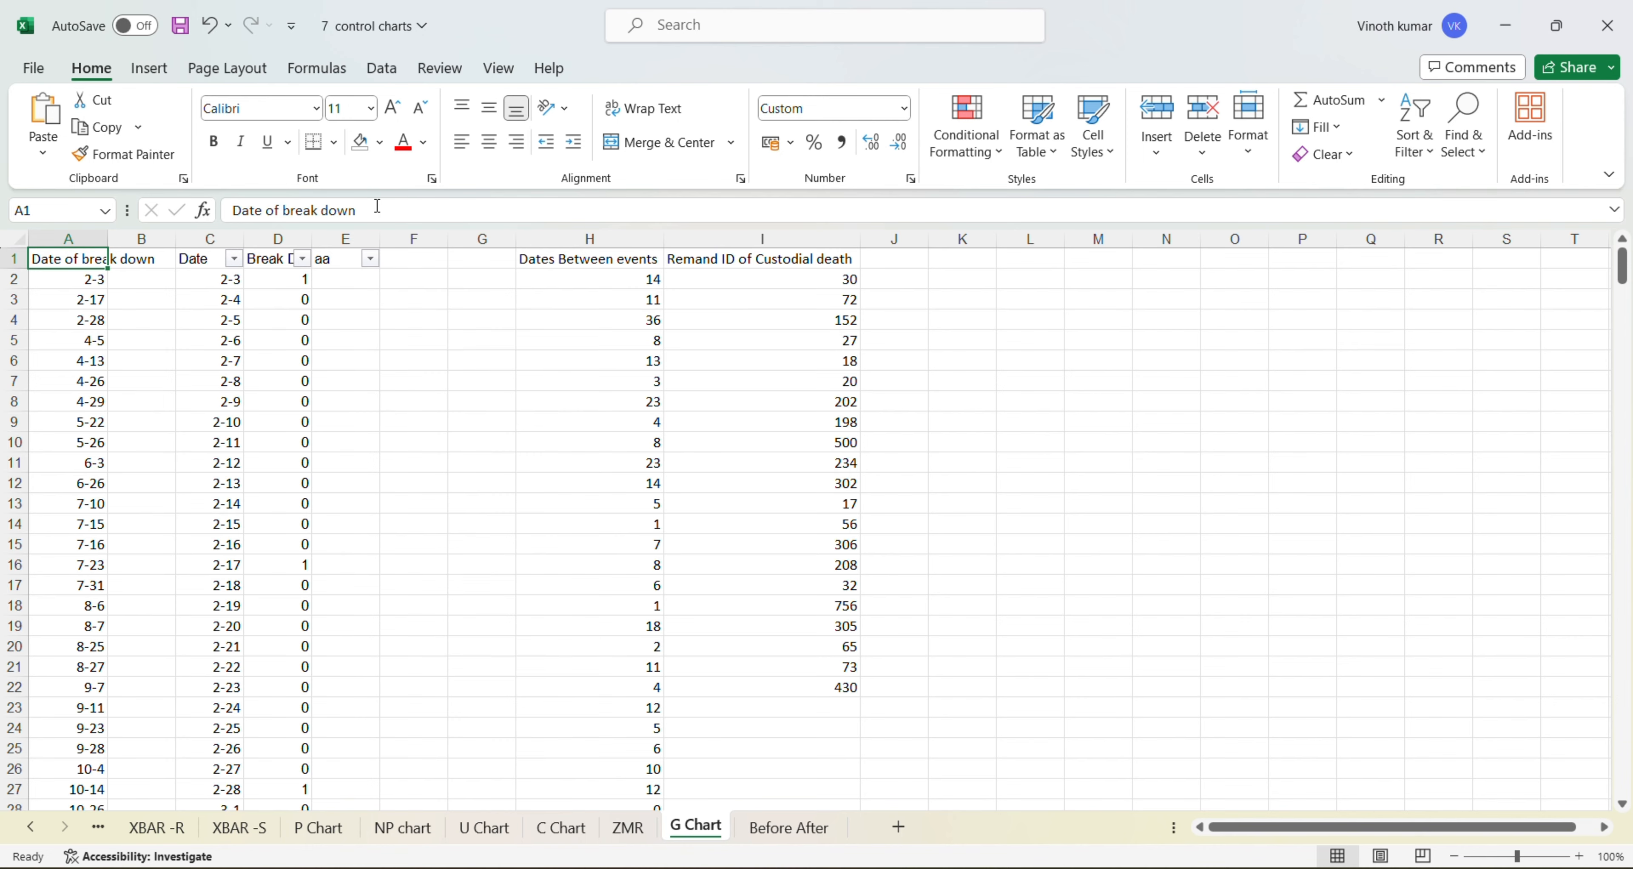
Switch to Minitab and go to the Machine Breakdown column heading in the PostSurgicalInfections worksheet.
key(alt+Tab)
key(alt+Tab)
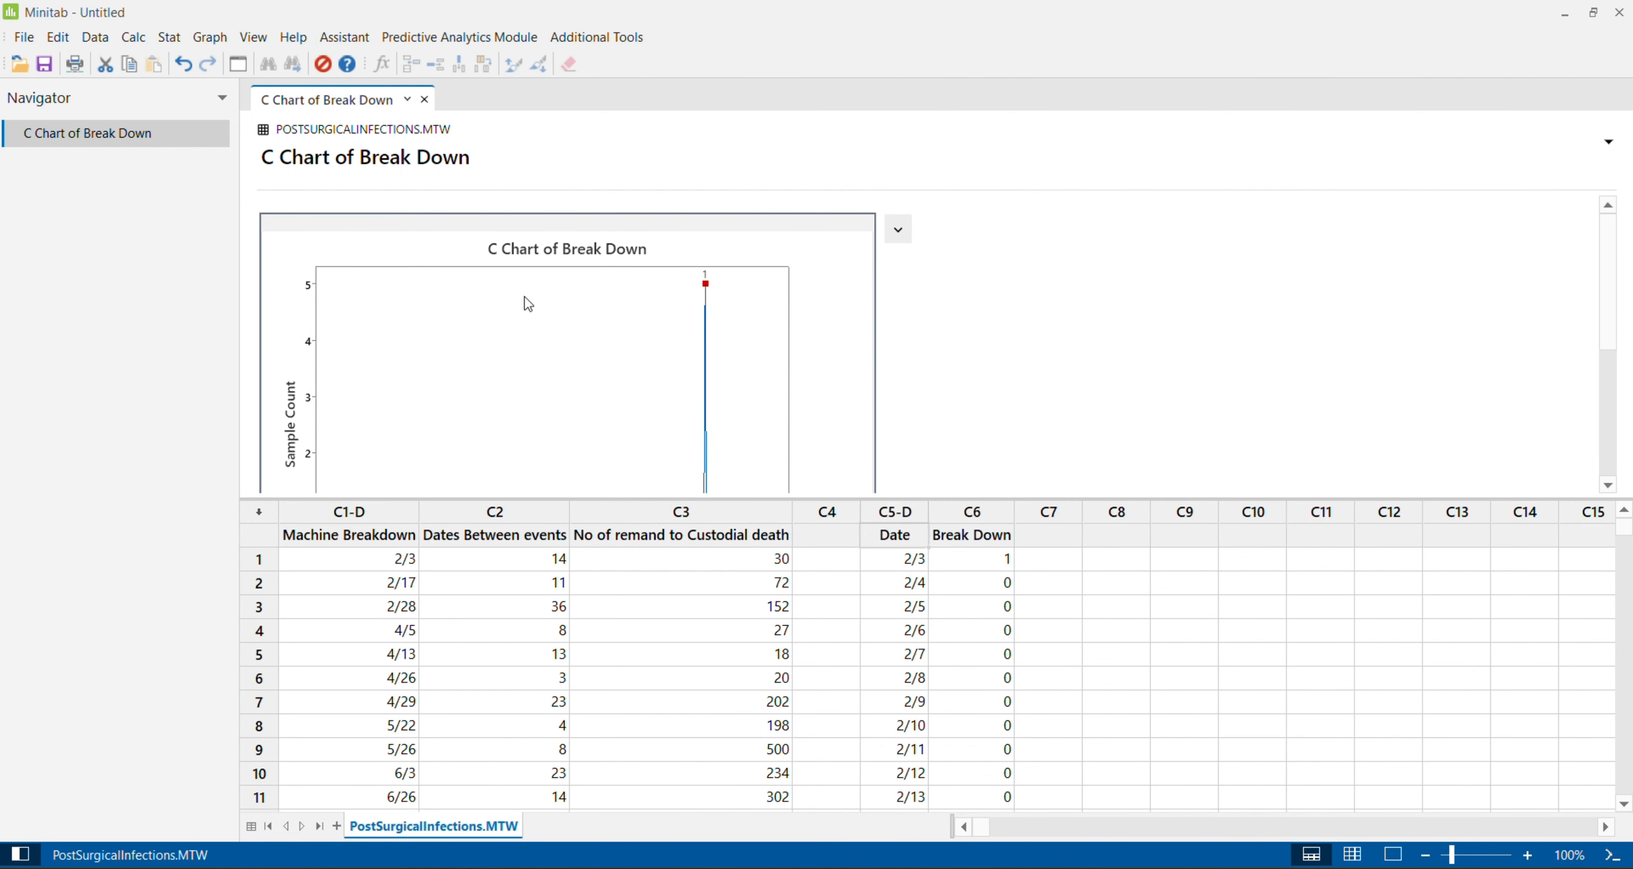
click(373, 585)
key(Up)
key(Up)
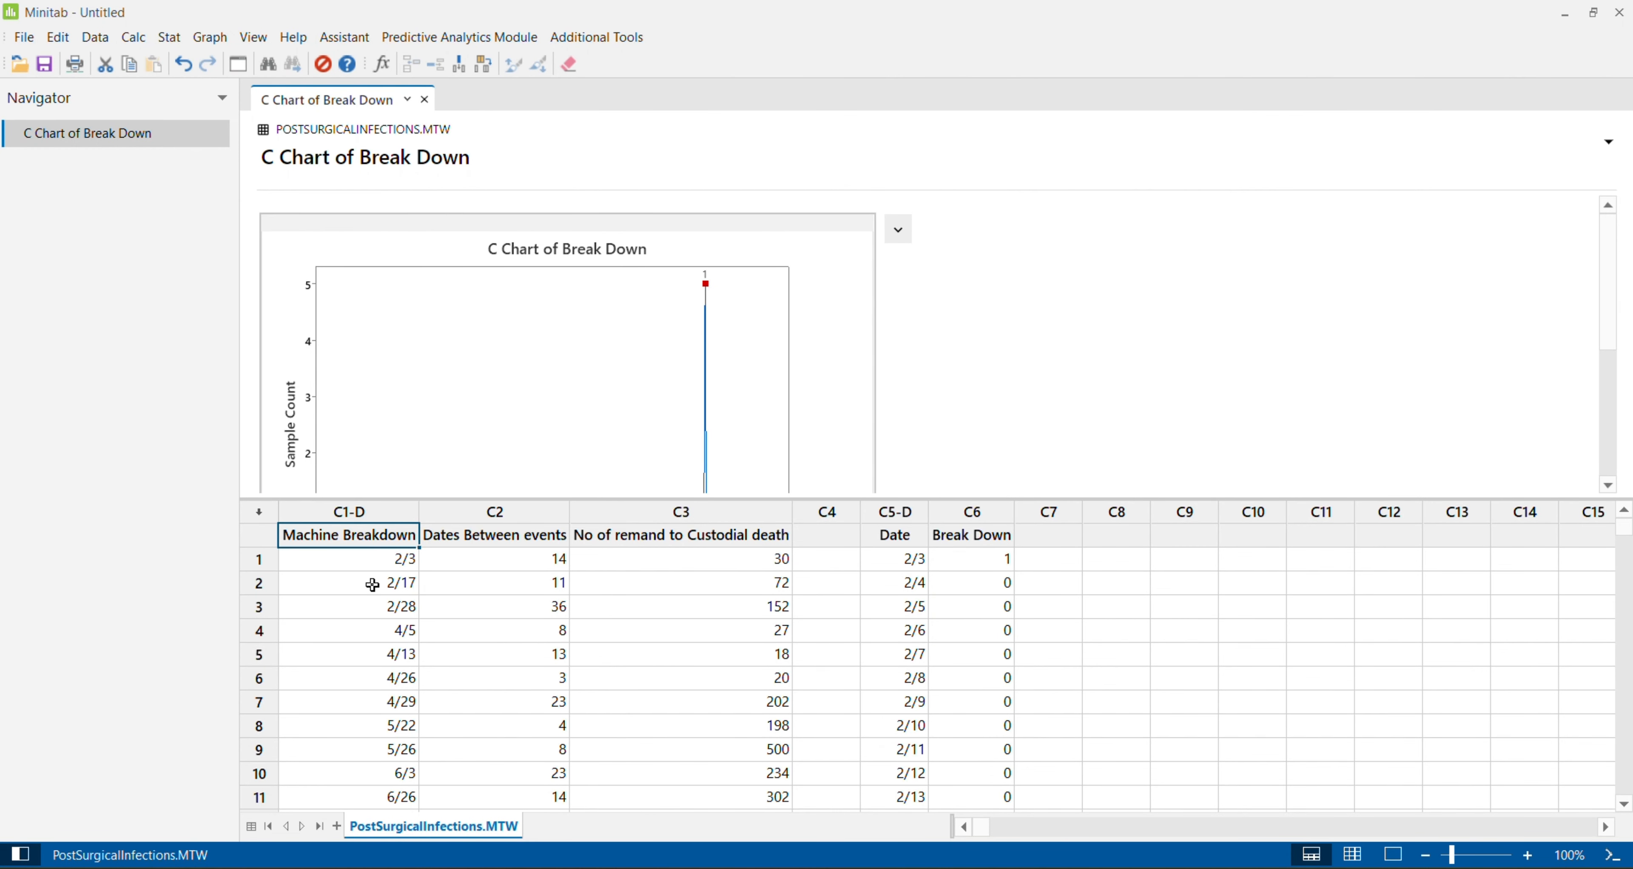
key(Right)
key(Left)
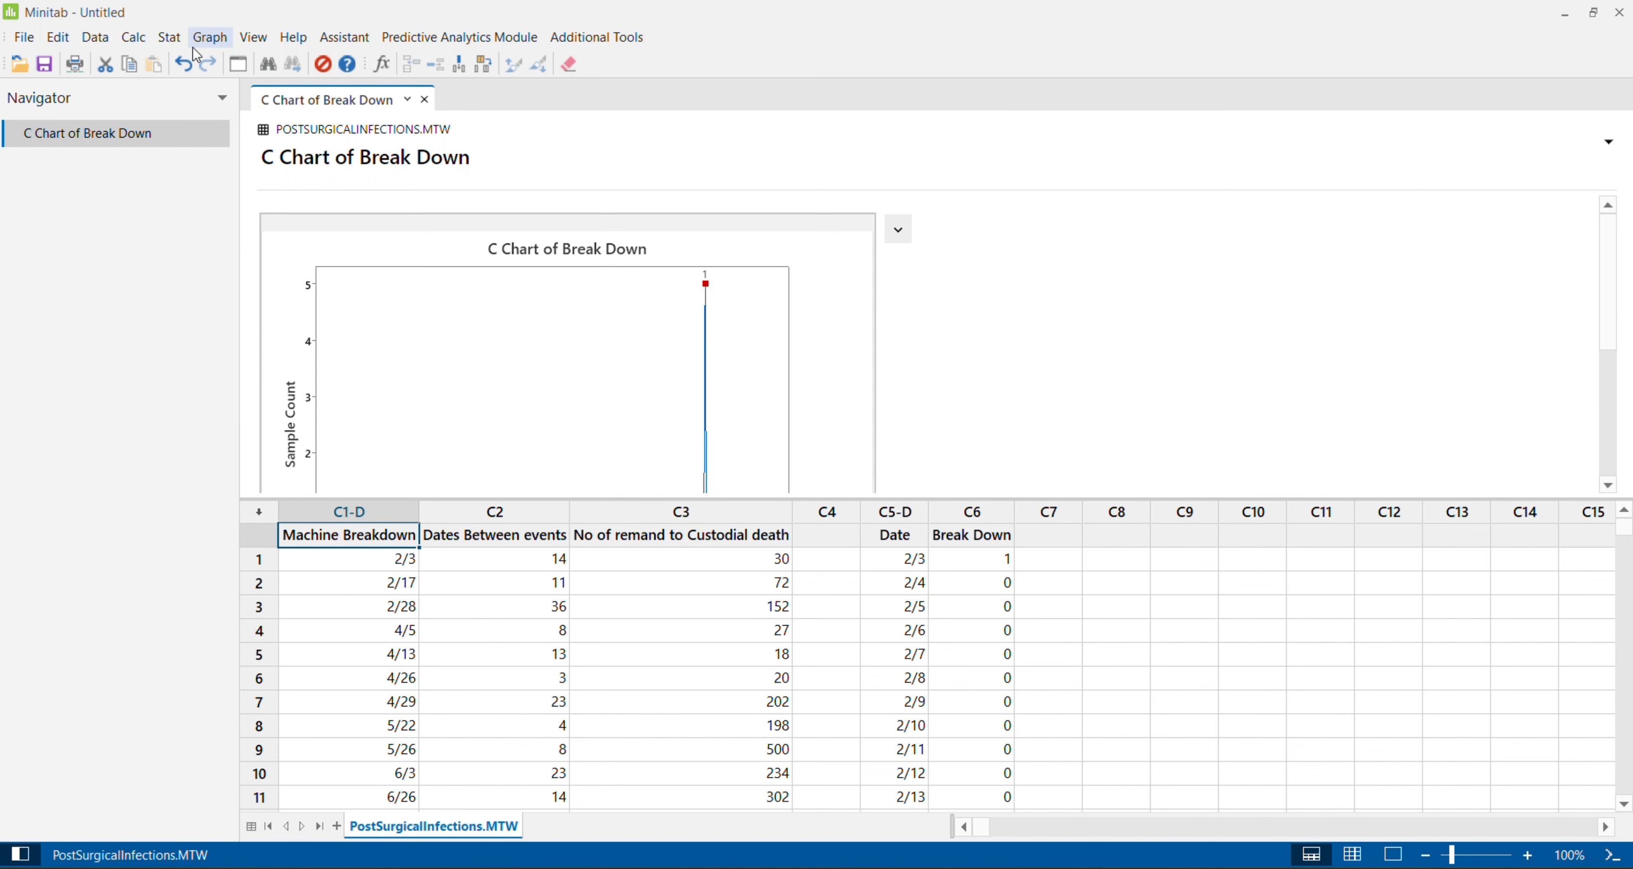
Start a G chart for rare events with Dates of events as the form of data.
click(169, 38)
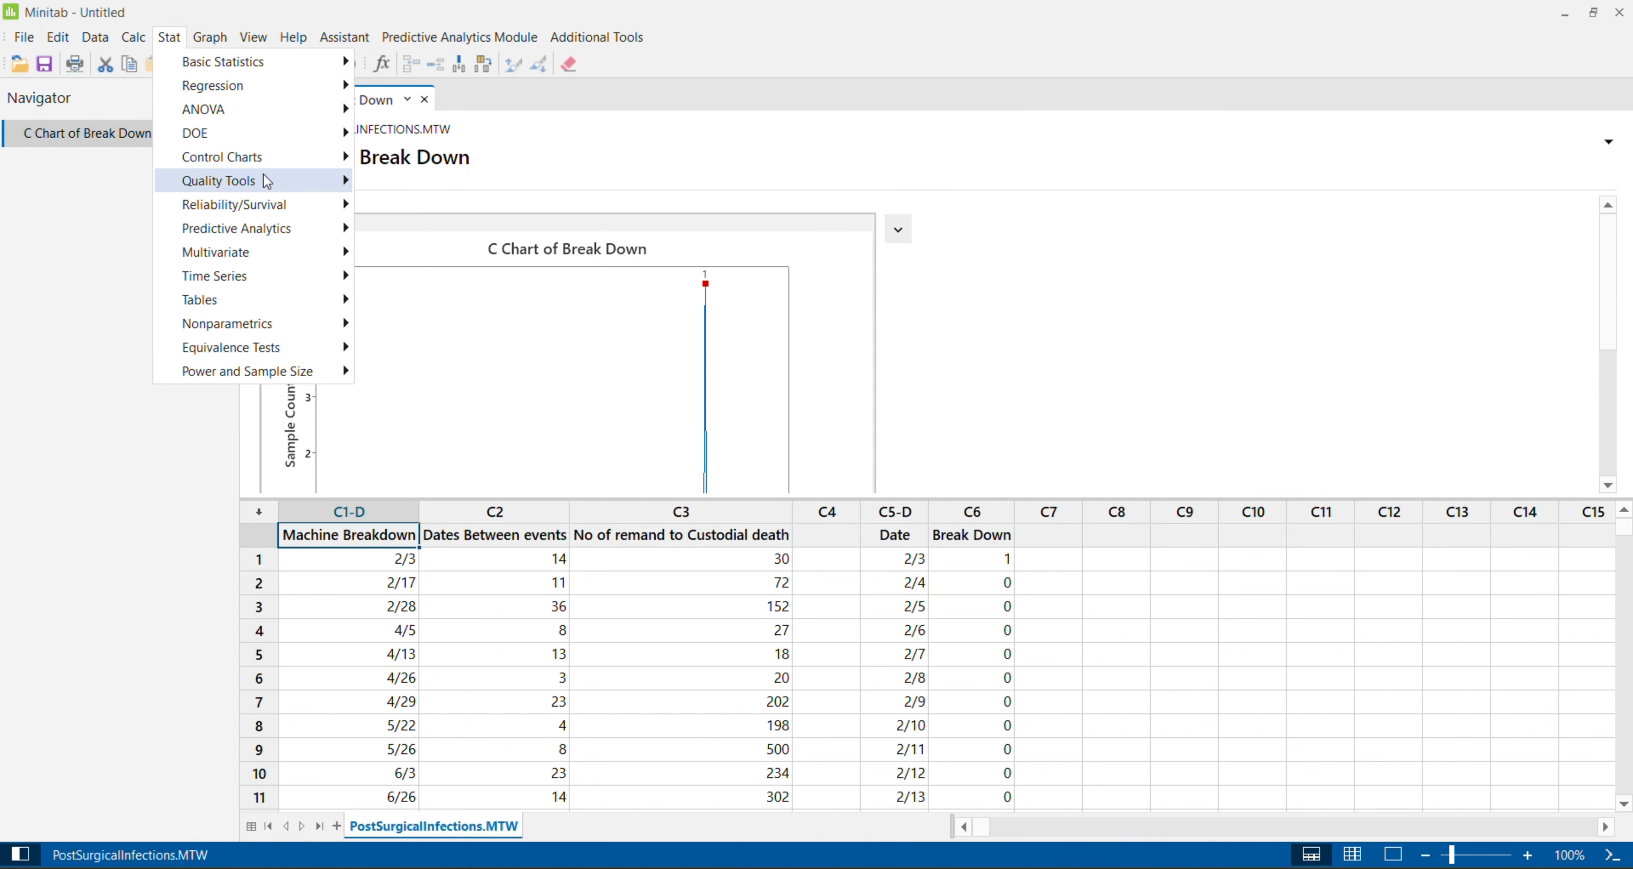
mouse_move(266, 163)
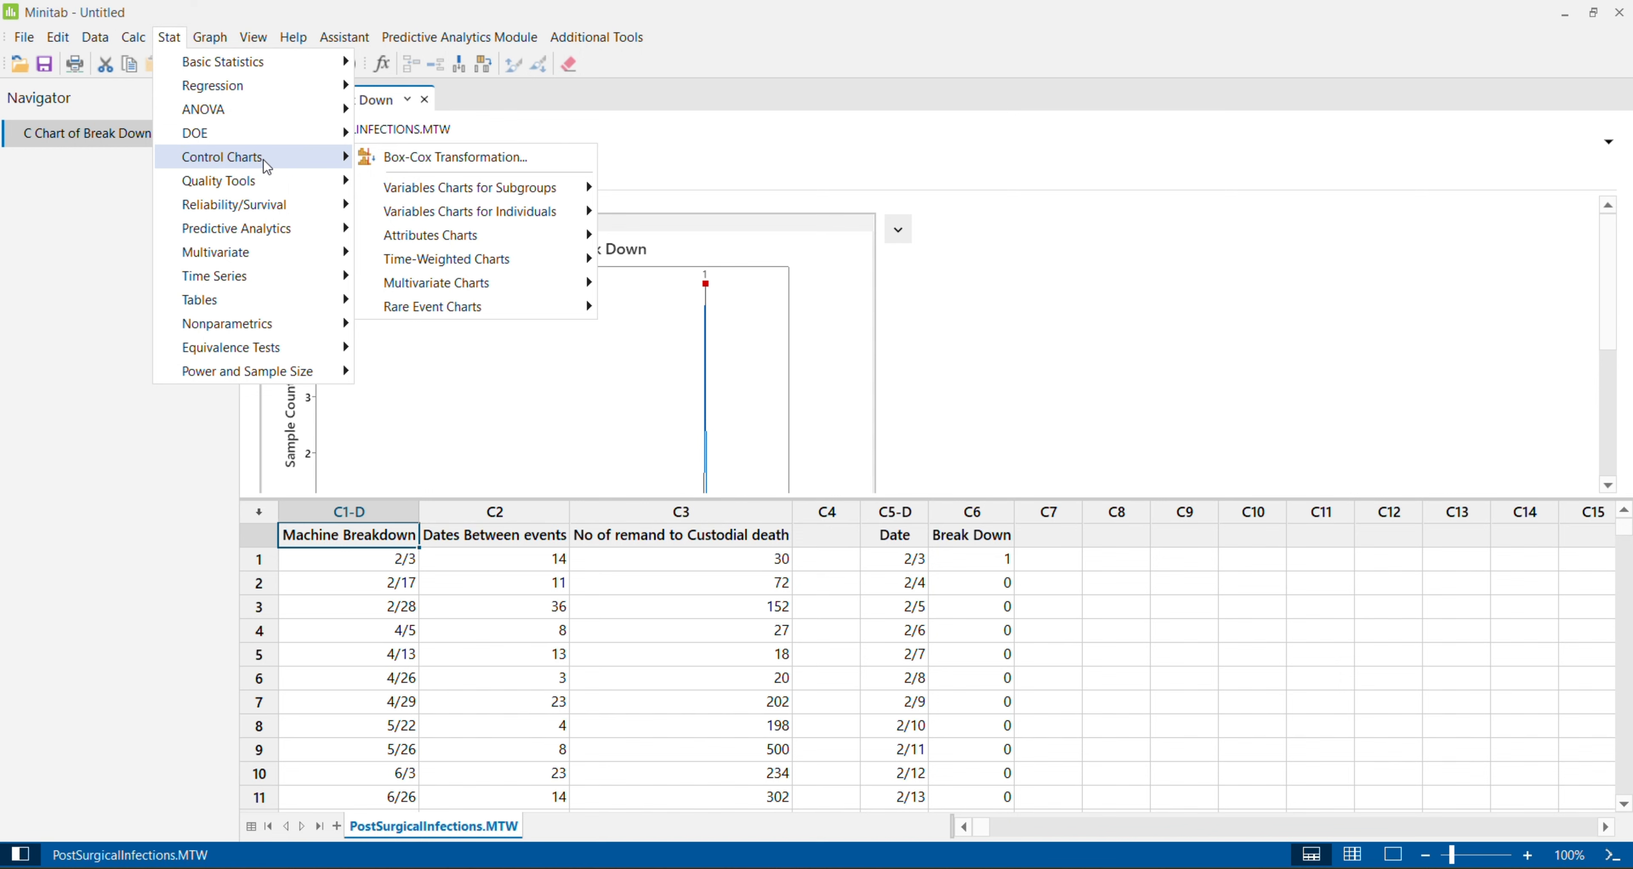
mouse_move(521, 315)
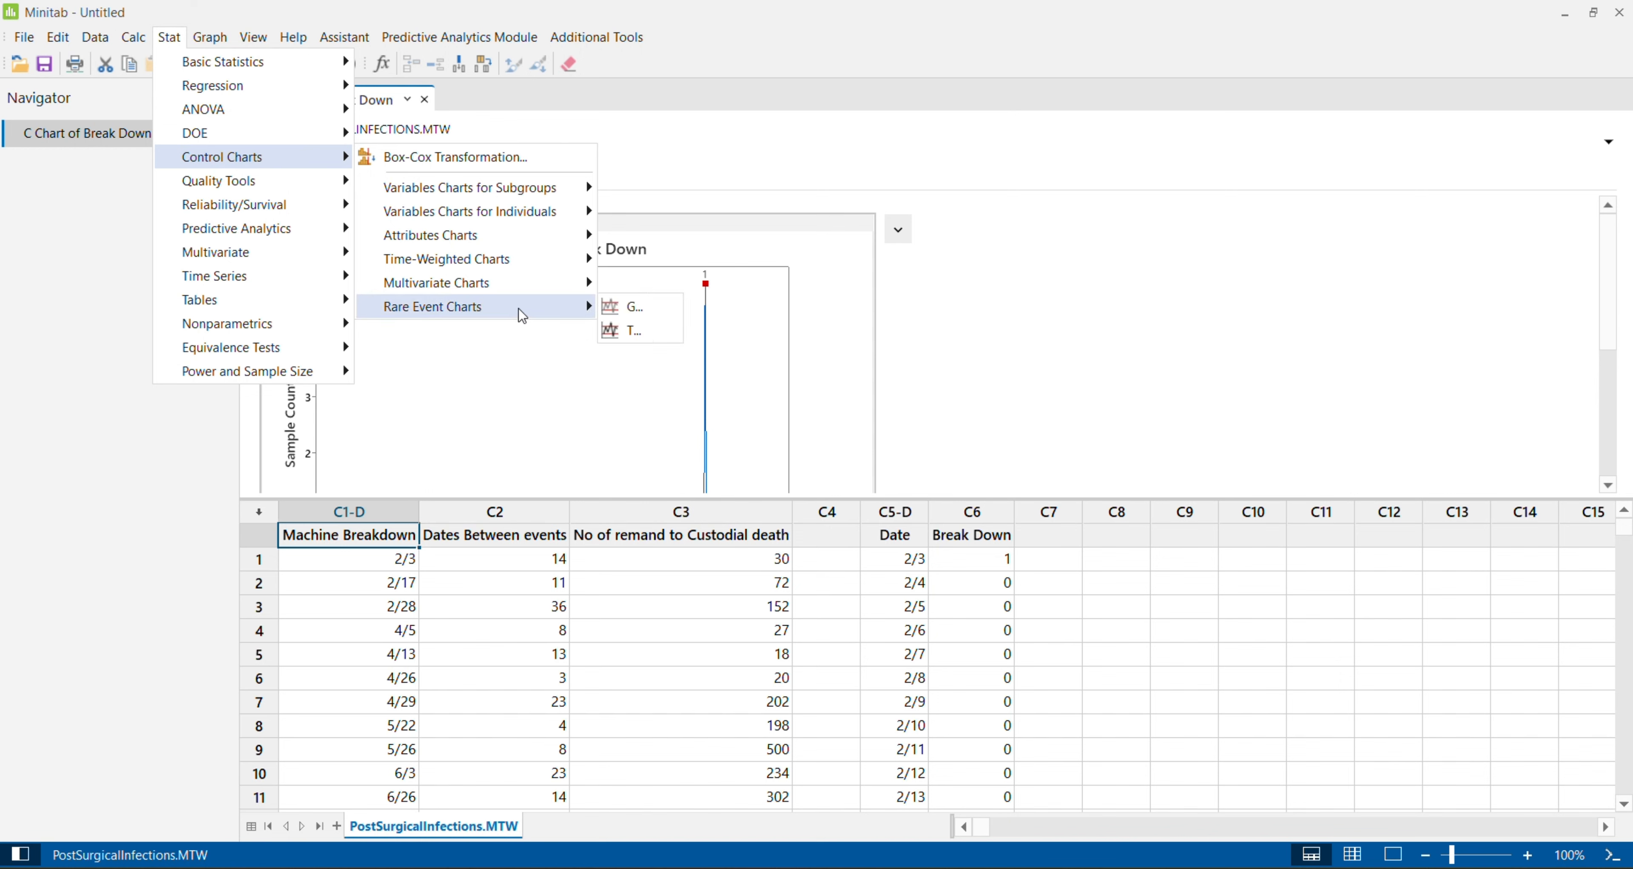
click(632, 310)
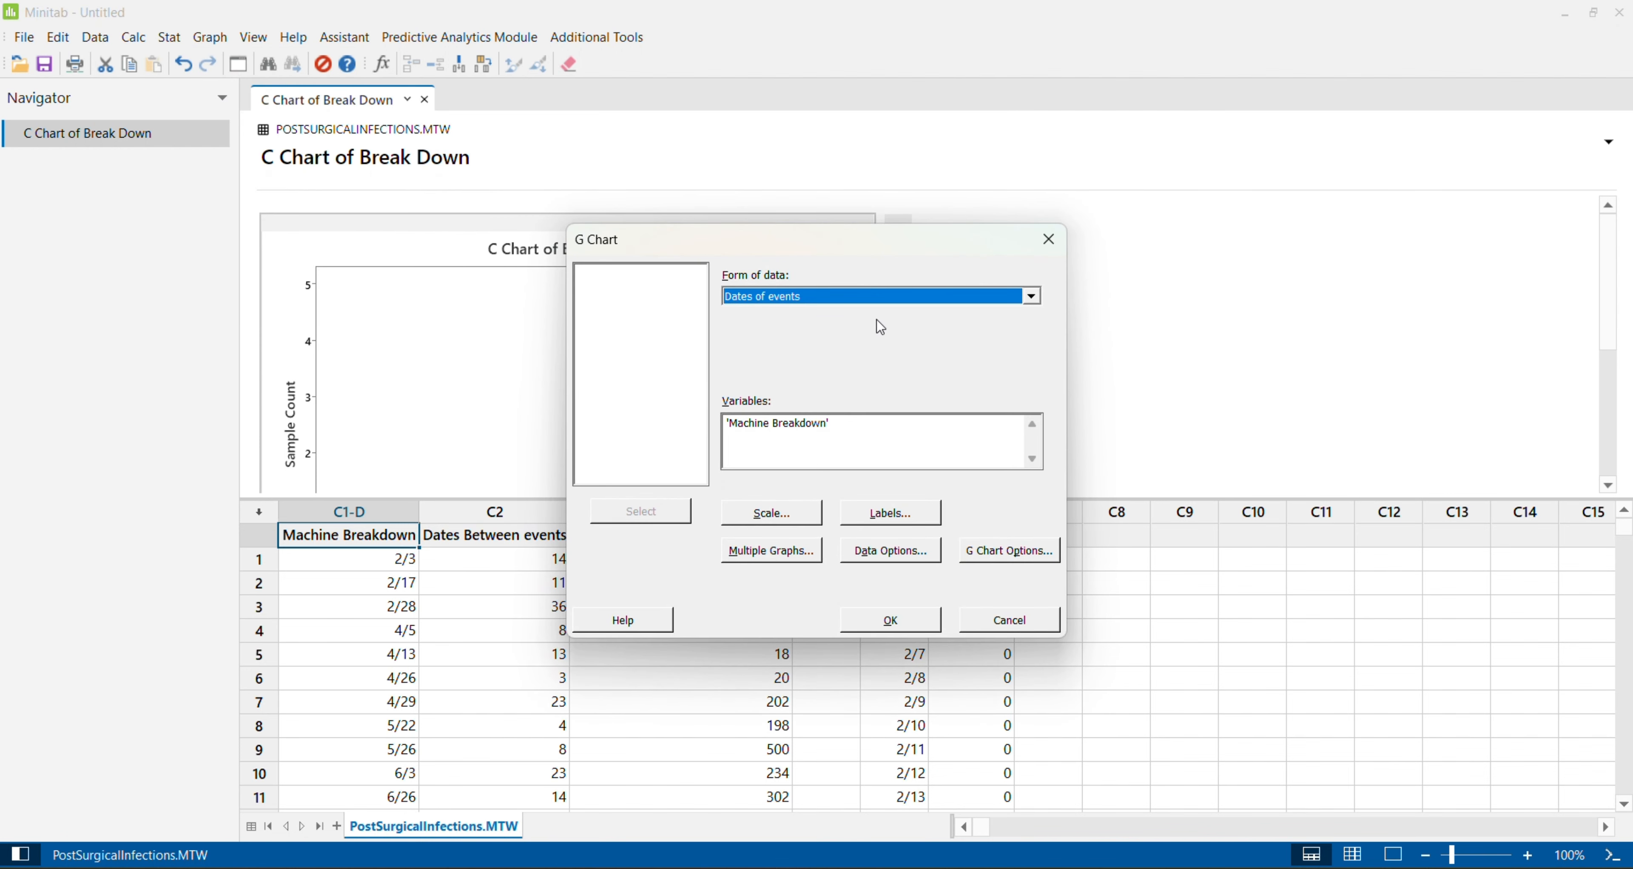
click(1030, 297)
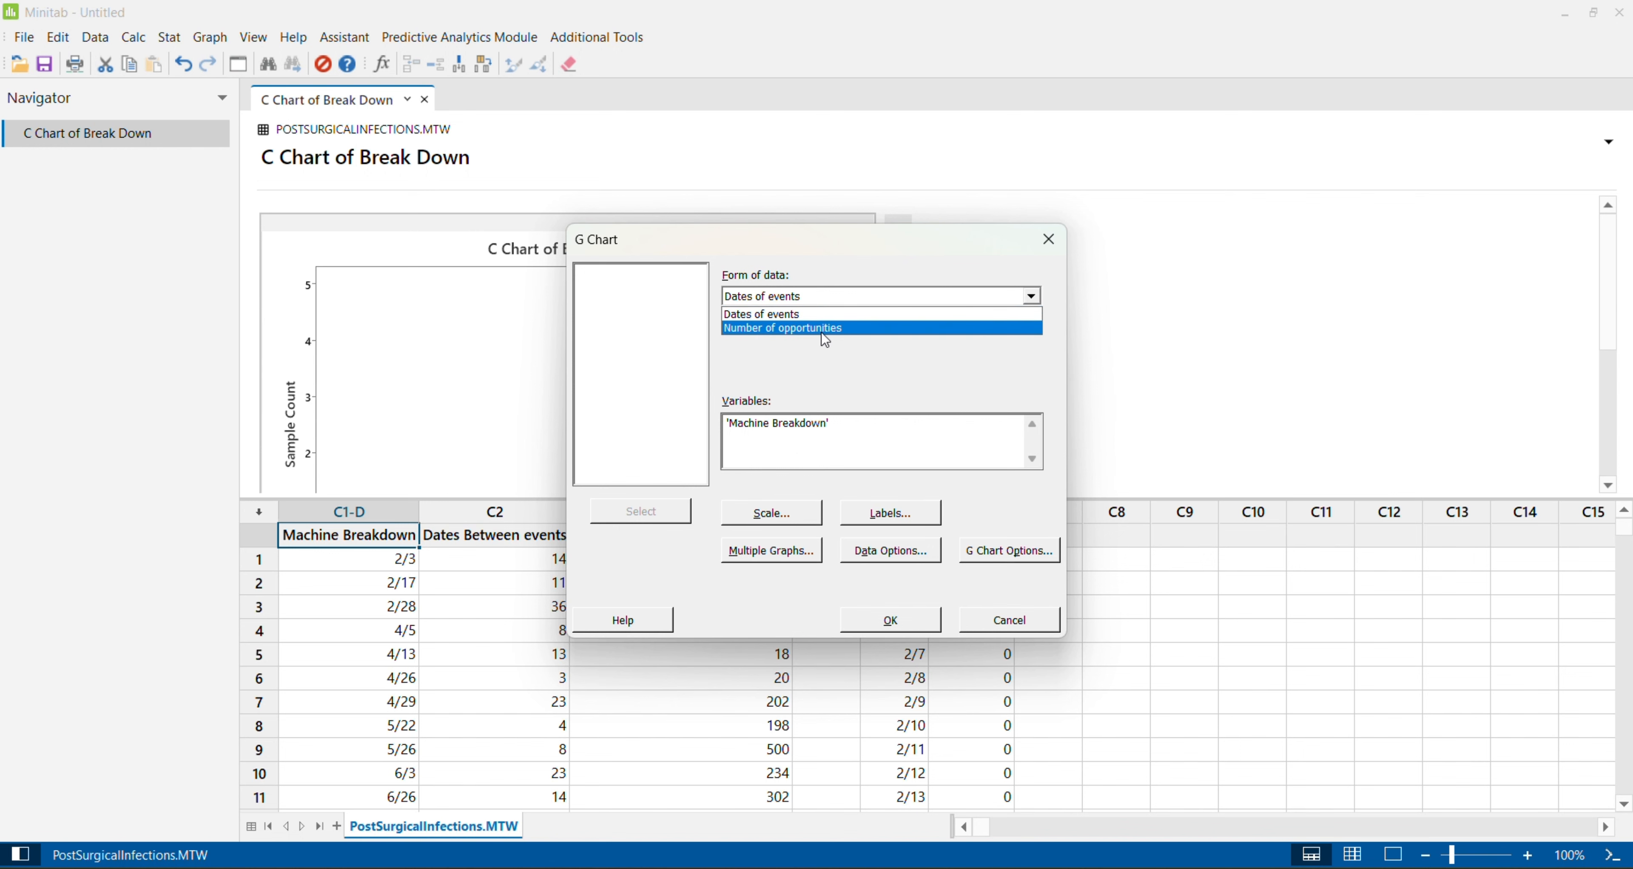
click(792, 315)
Clear the G chart's variables entry and enter the C1 Machine Breakdown column as the variable.
click(873, 418)
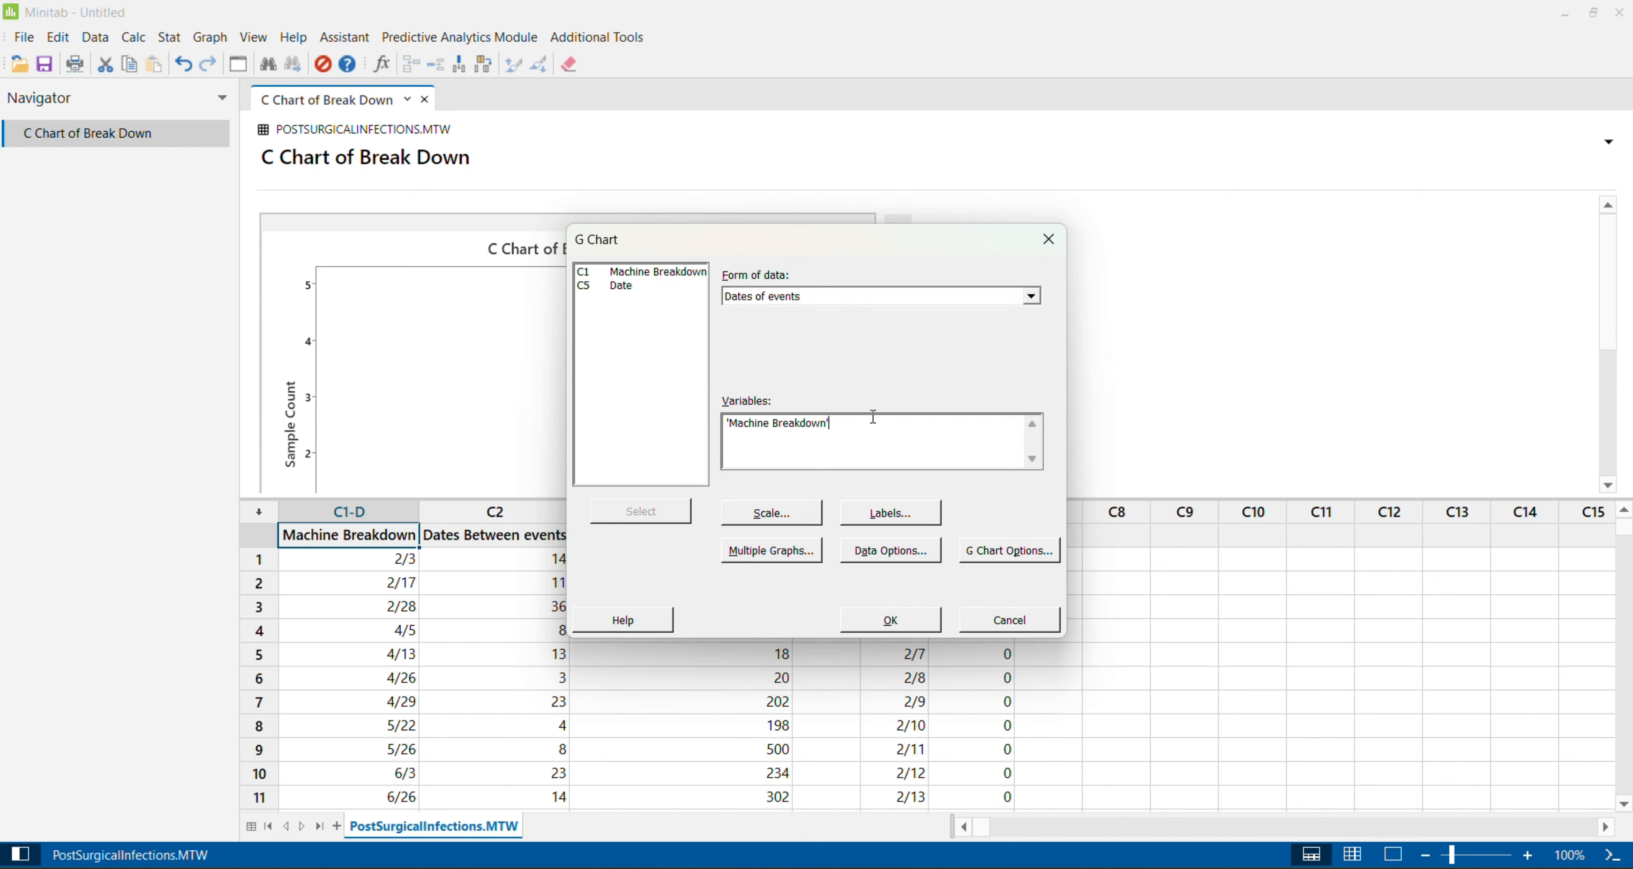
key(BackSpace)
key(BackSpace)
key(BackSpace)
key(BackSpace)
key(BackSpace)
key(BackSpace)
key(BackSpace)
key(BackSpace)
key(BackSpace)
key(BackSpace)
key(BackSpace)
key(BackSpace)
key(BackSpace)
key(BackSpace)
key(BackSpace)
key(BackSpace)
key(BackSpace)
key(BackSpace)
double_click(665, 274)
Check the G chart's title and footnote fields, and accept an X scale stamped with the Machine Breakdown column.
click(892, 514)
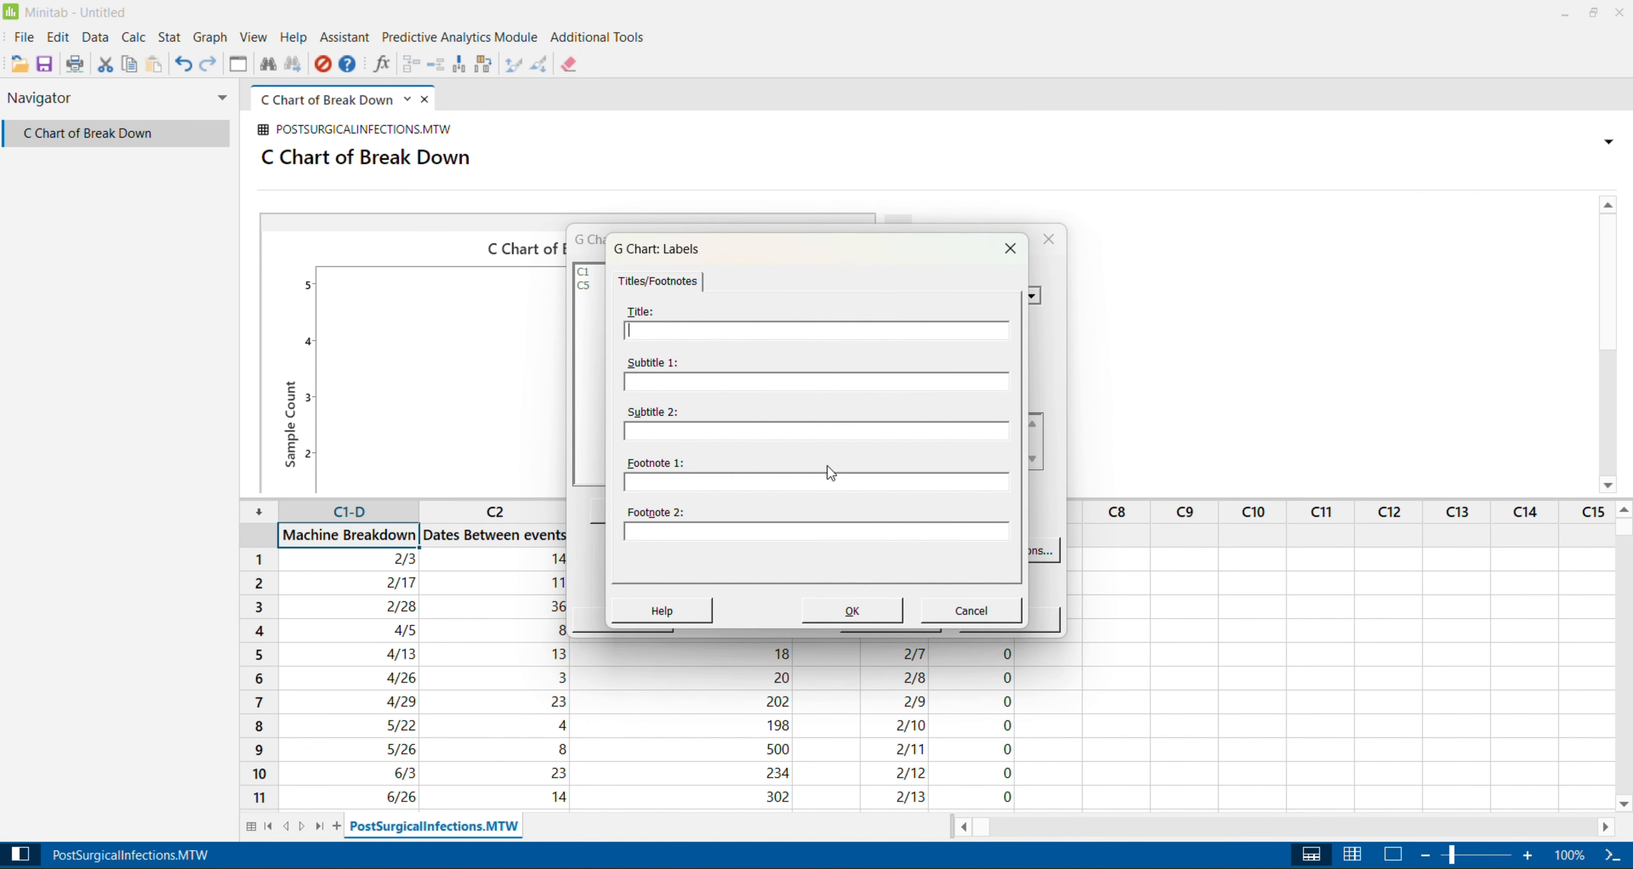
click(1011, 250)
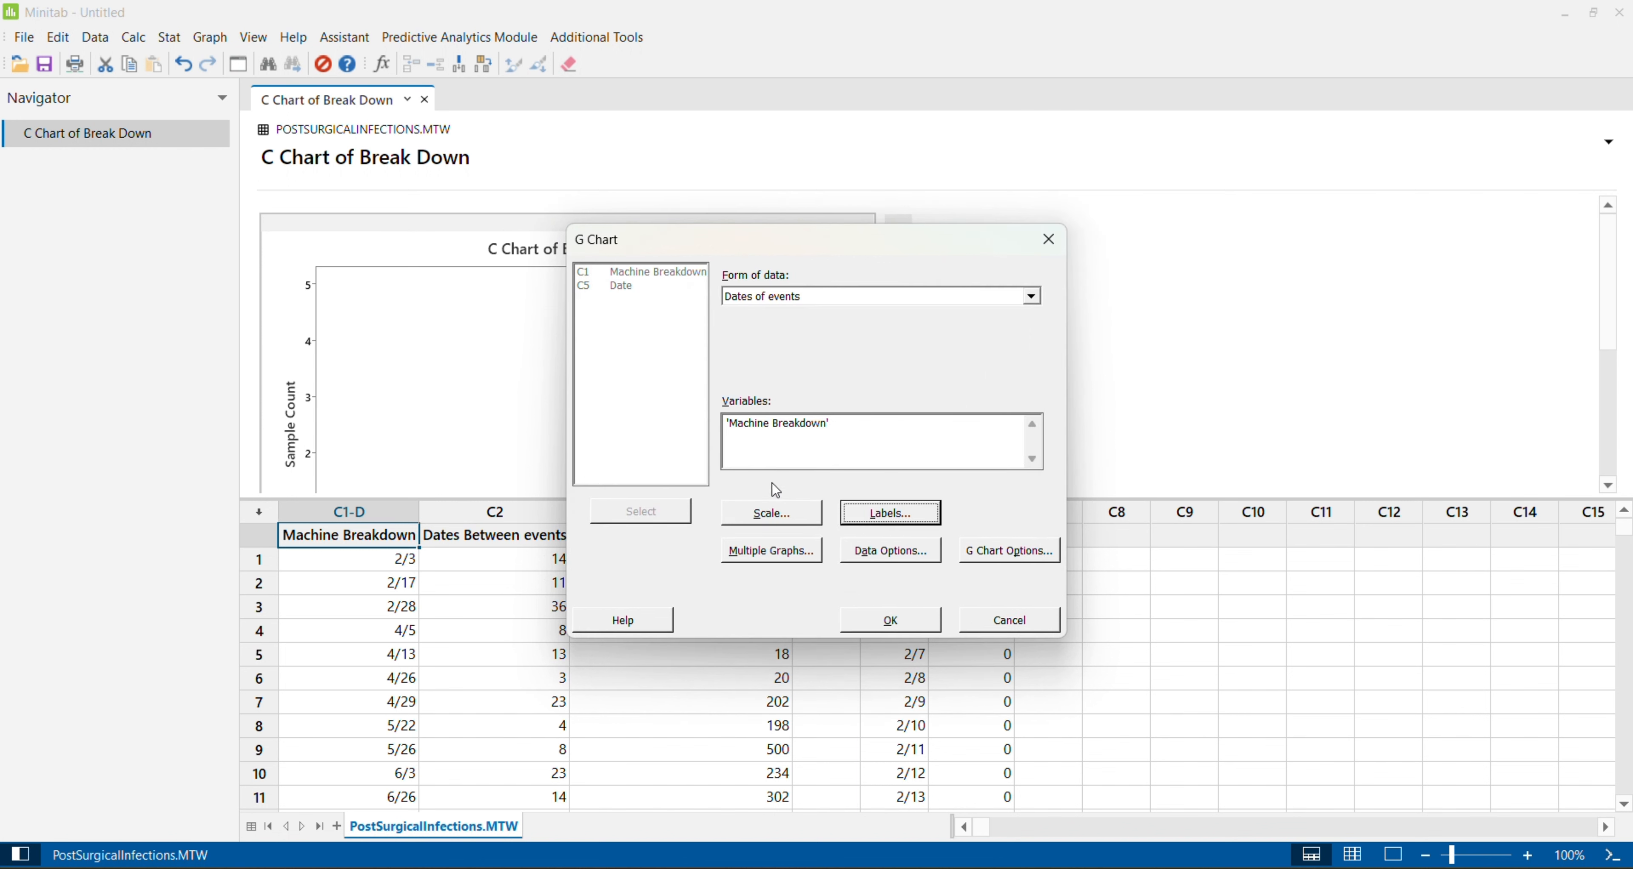
click(769, 515)
click(879, 409)
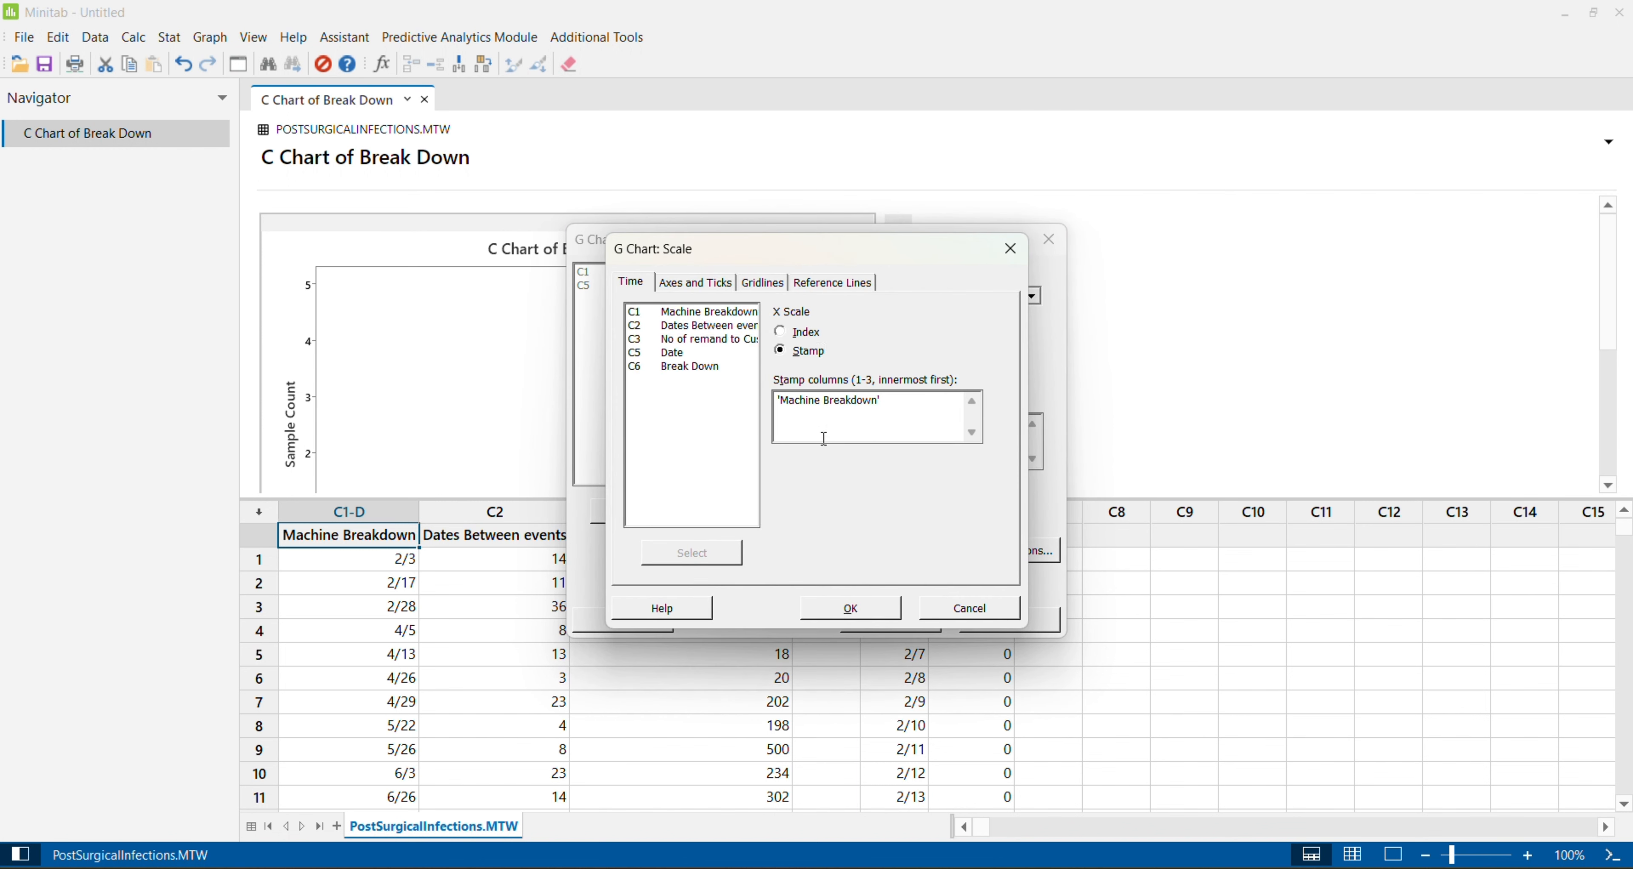
click(892, 602)
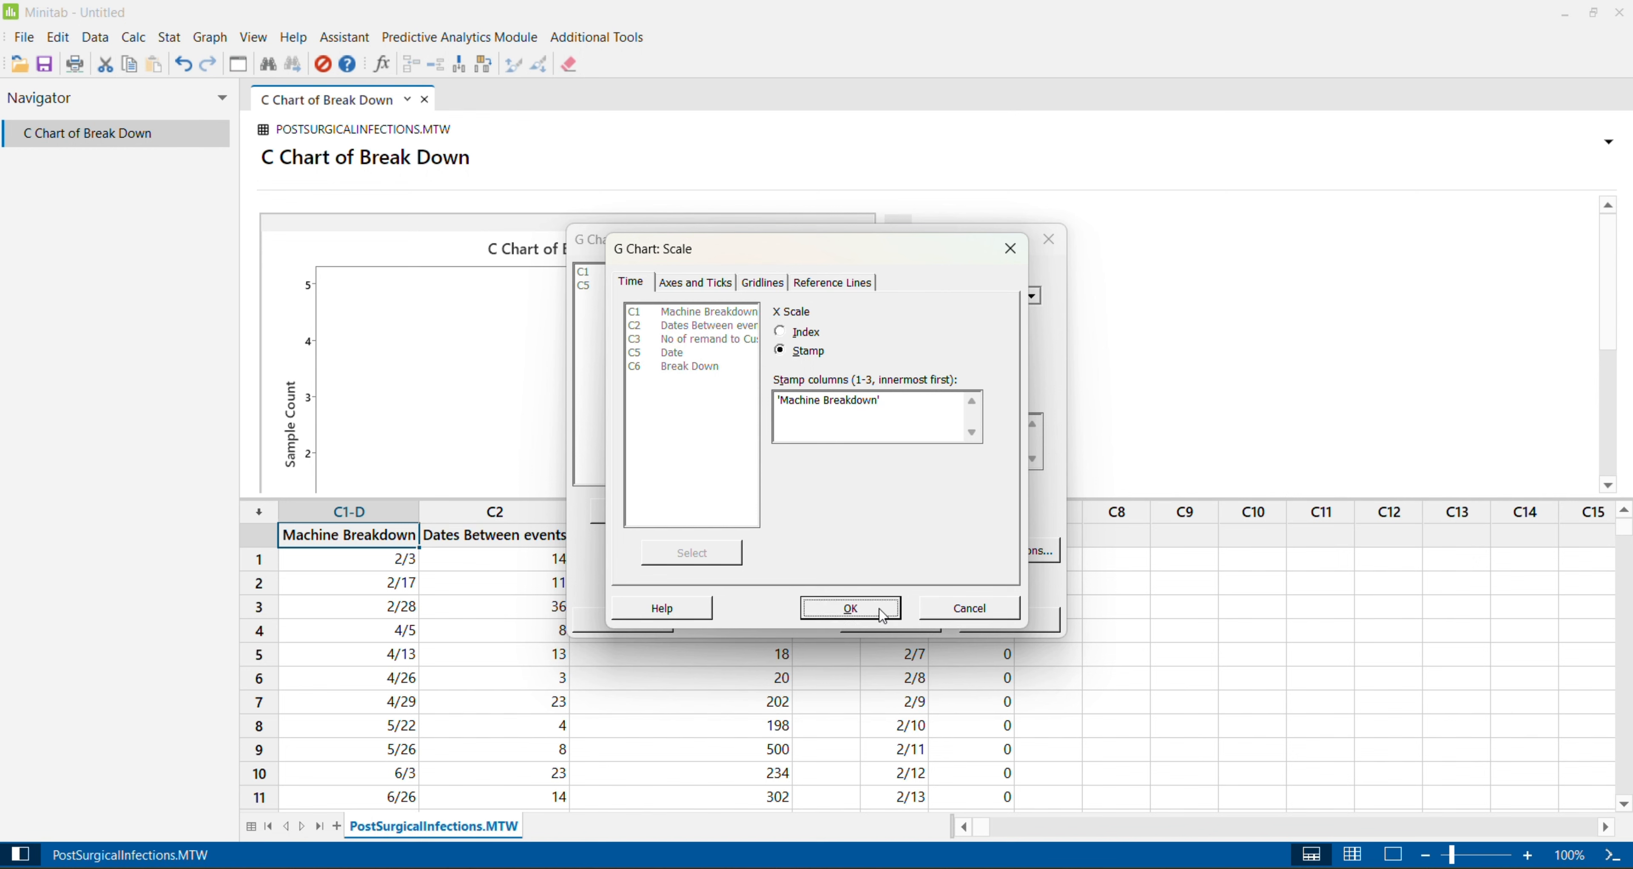
Review the proportion and special-cause test options, accept them with no test selected, and create the G chart.
click(1027, 550)
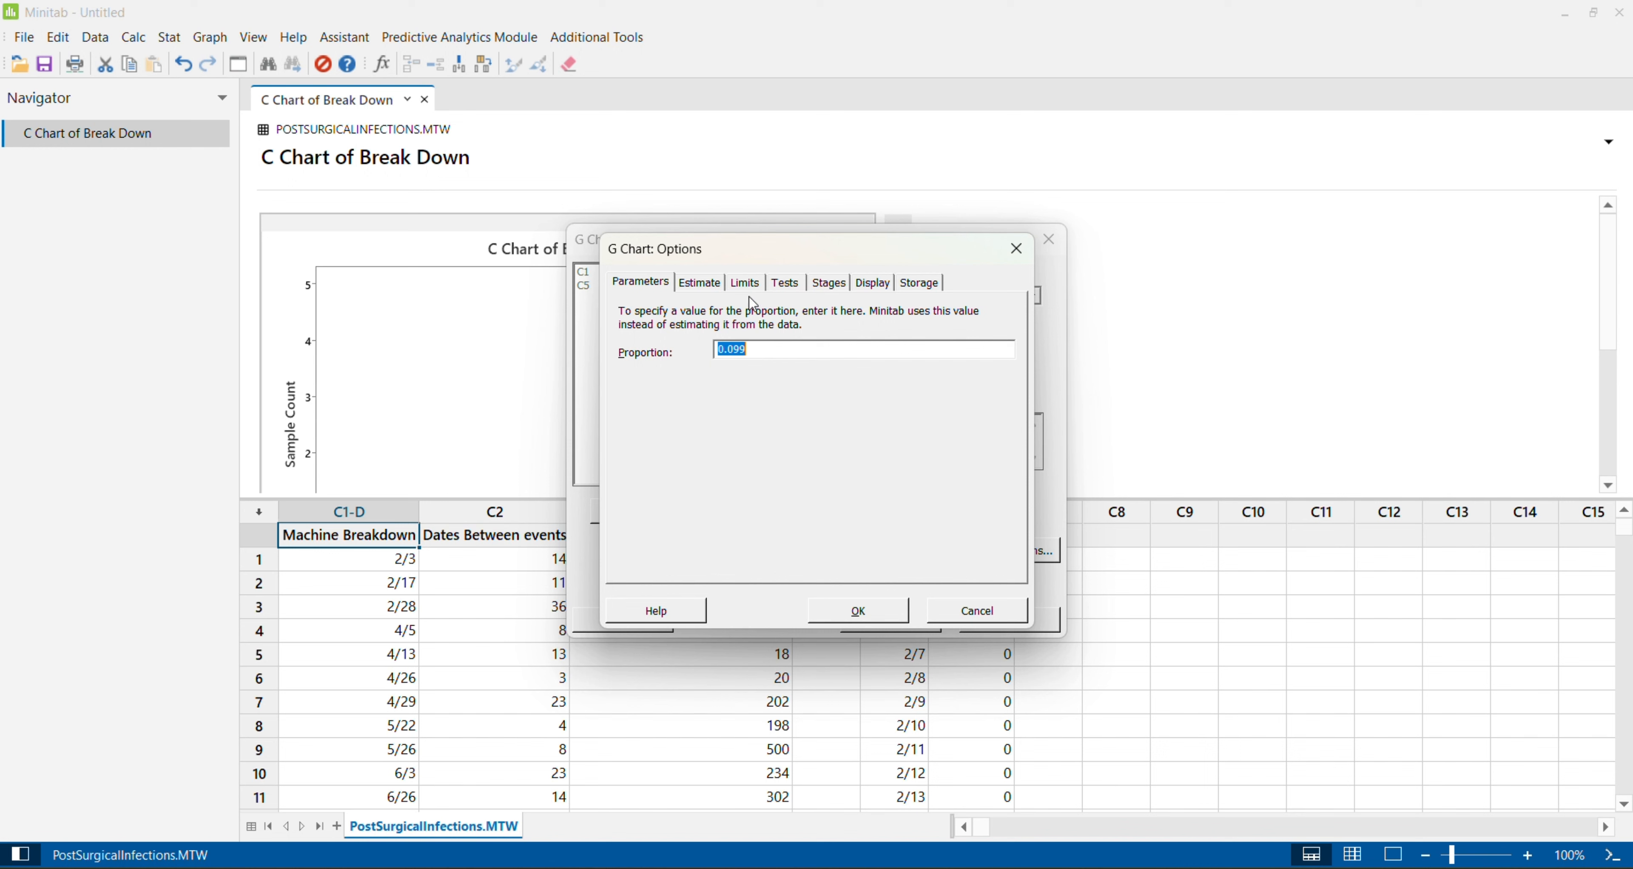
click(787, 283)
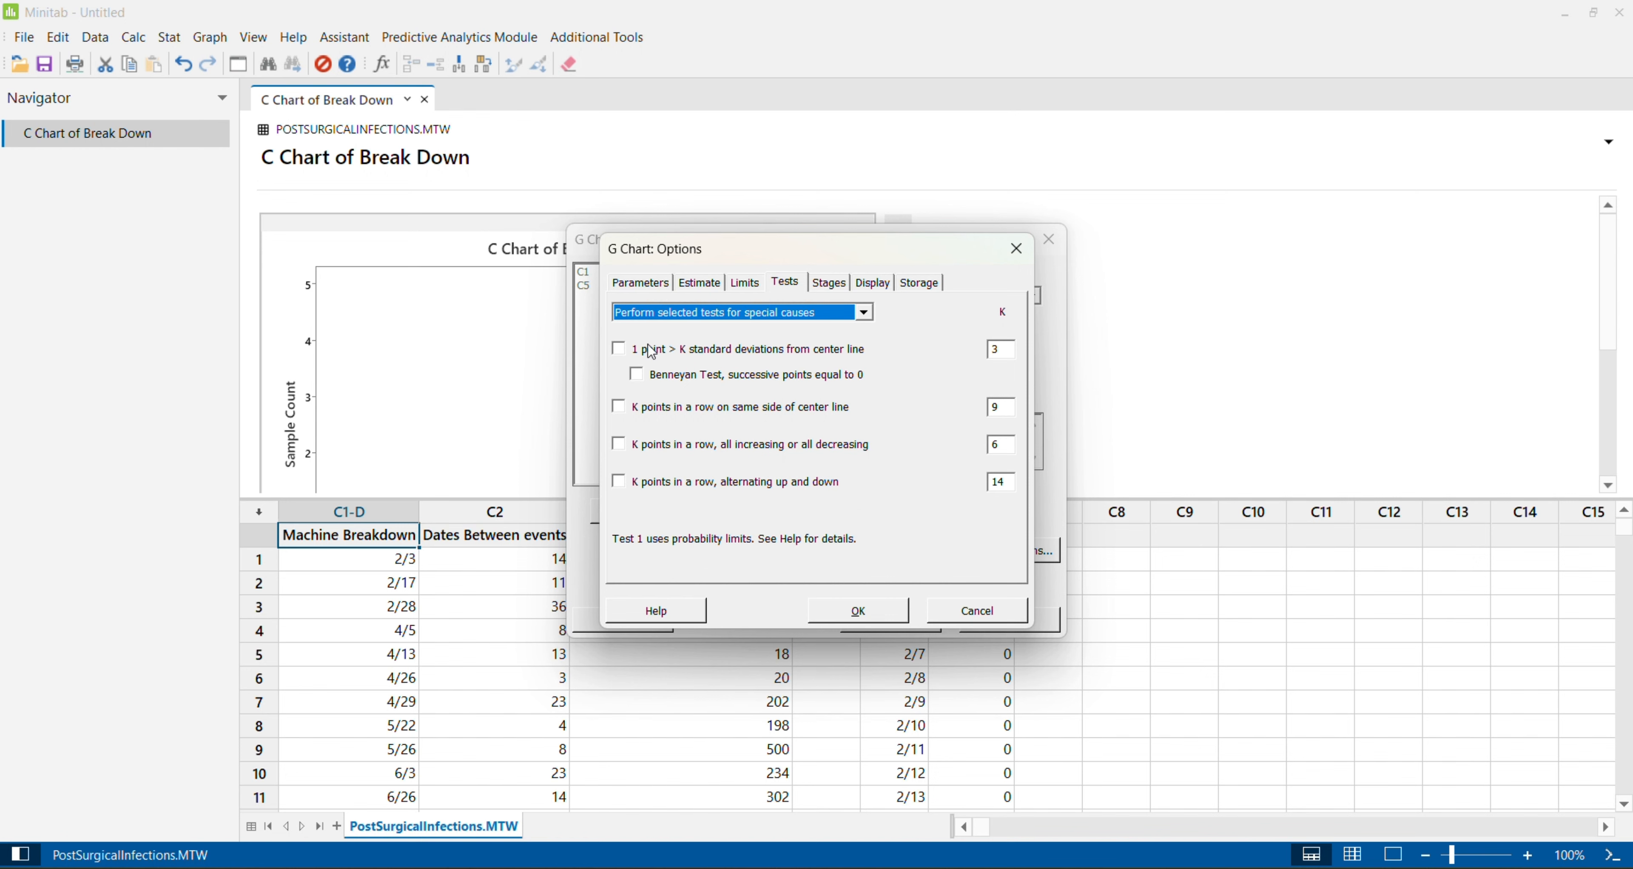
click(884, 624)
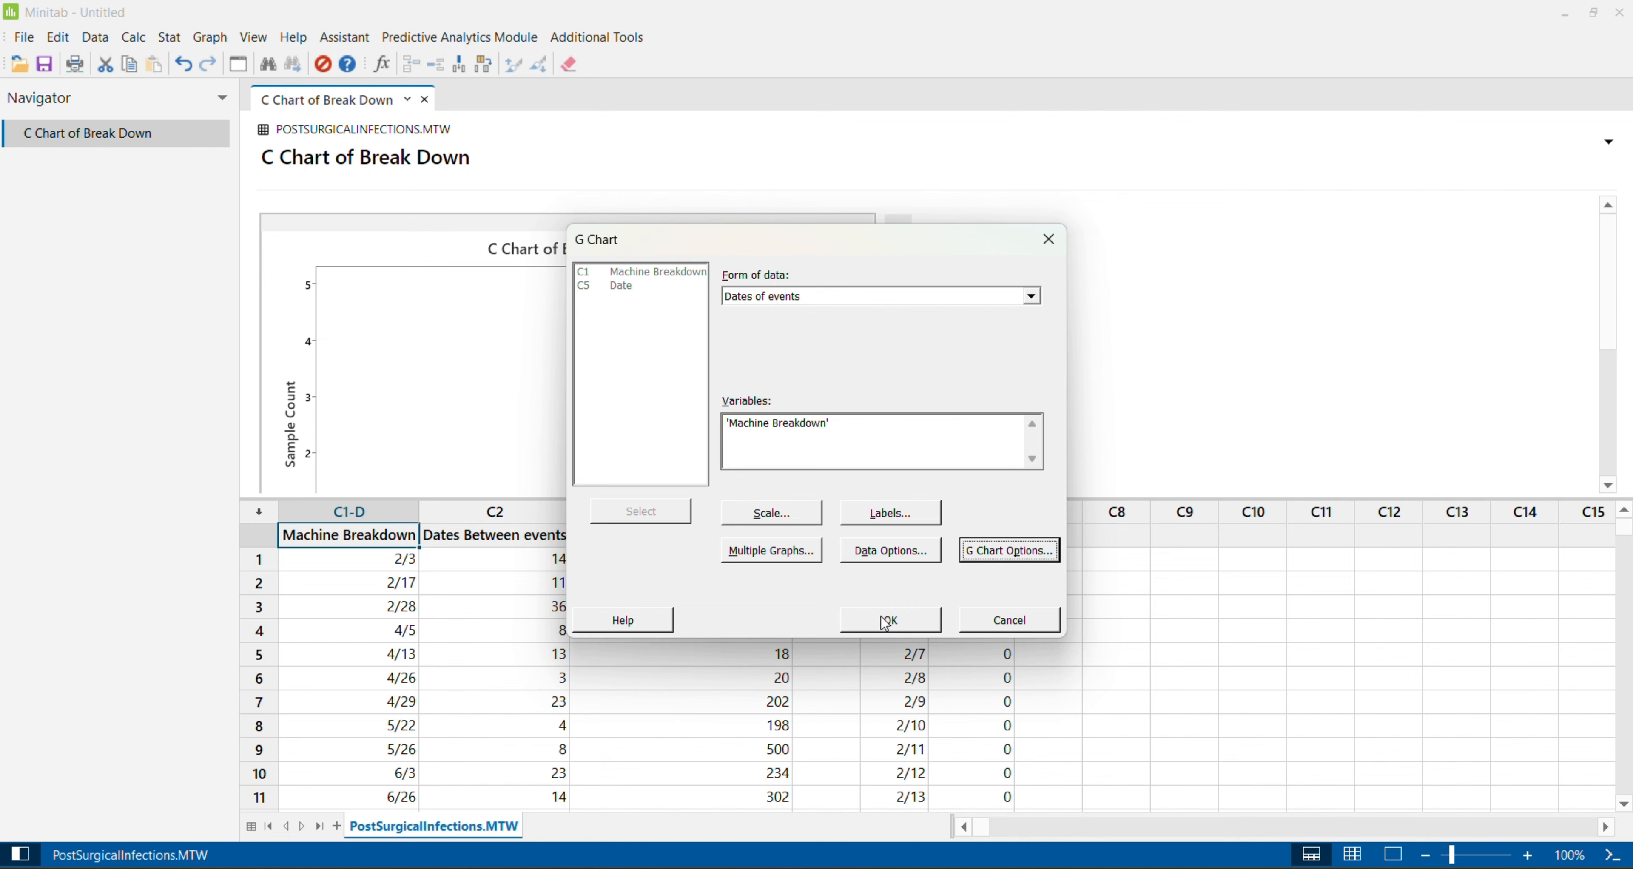
click(886, 623)
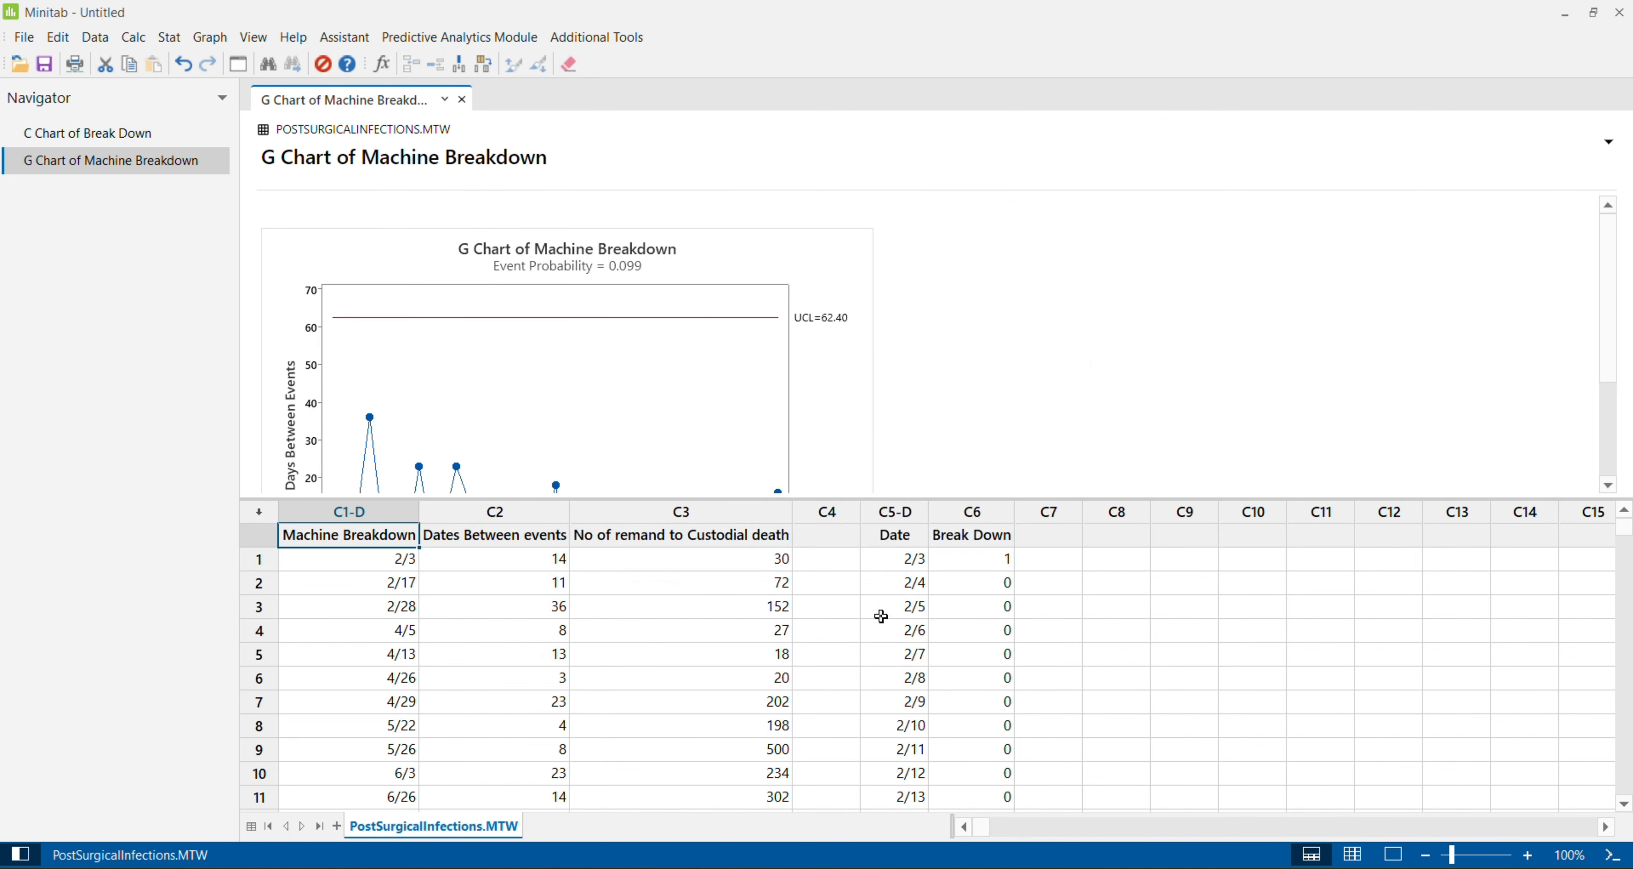
Enlarge the G chart of Machine Breakdown in the graph editor and examine its first point, early peak and 10/26 points.
double_click(809, 435)
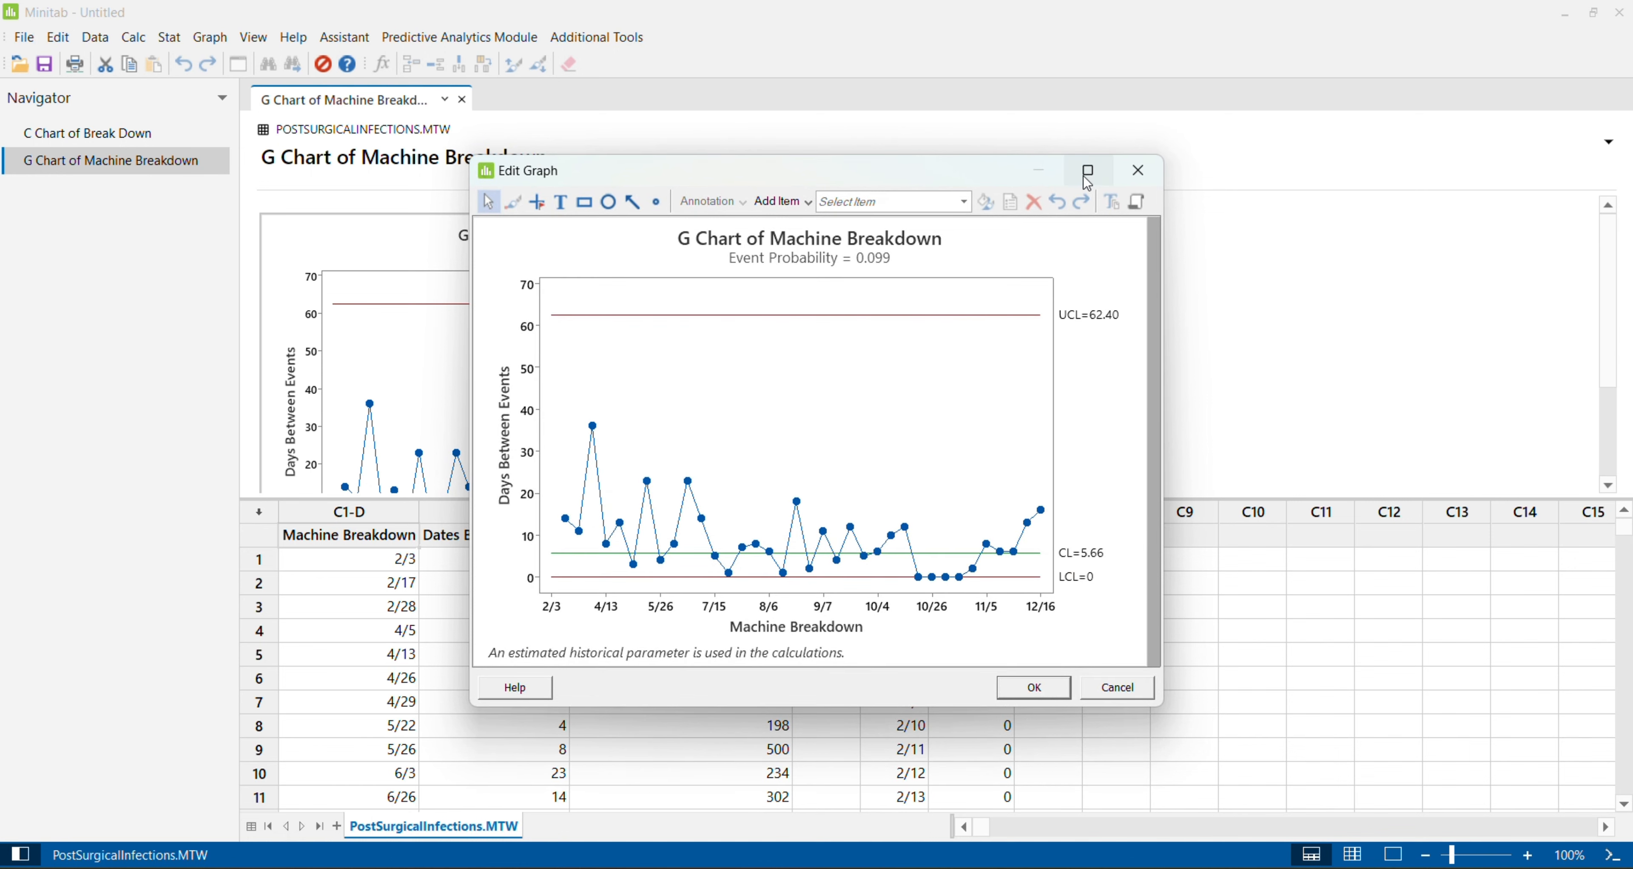
click(1088, 171)
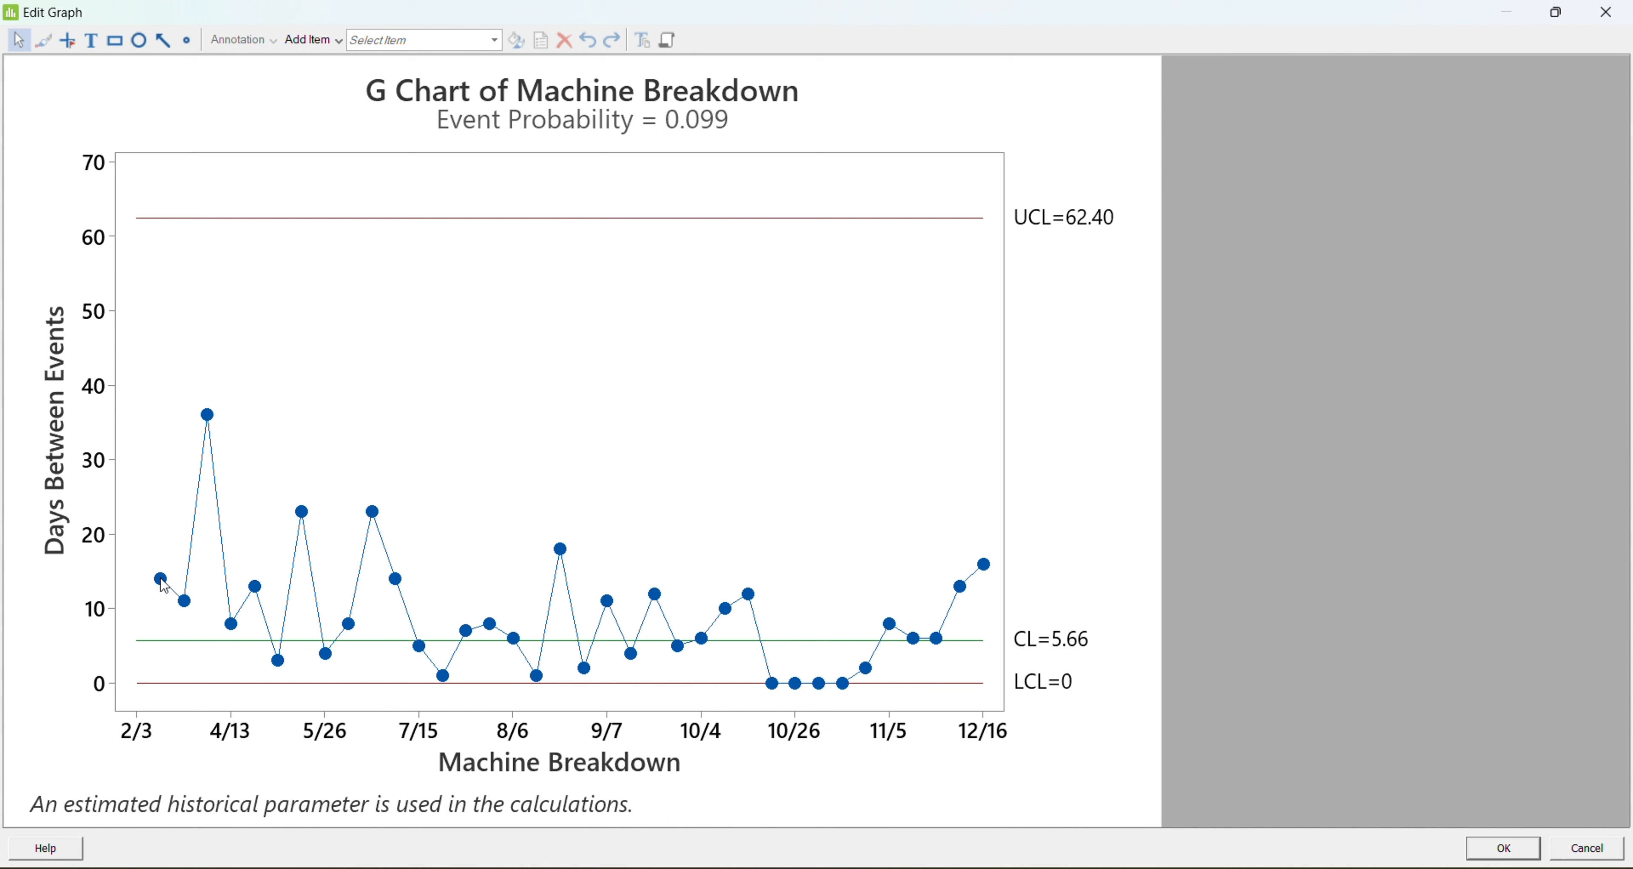
mouse_move(163, 582)
mouse_move(211, 421)
mouse_move(776, 690)
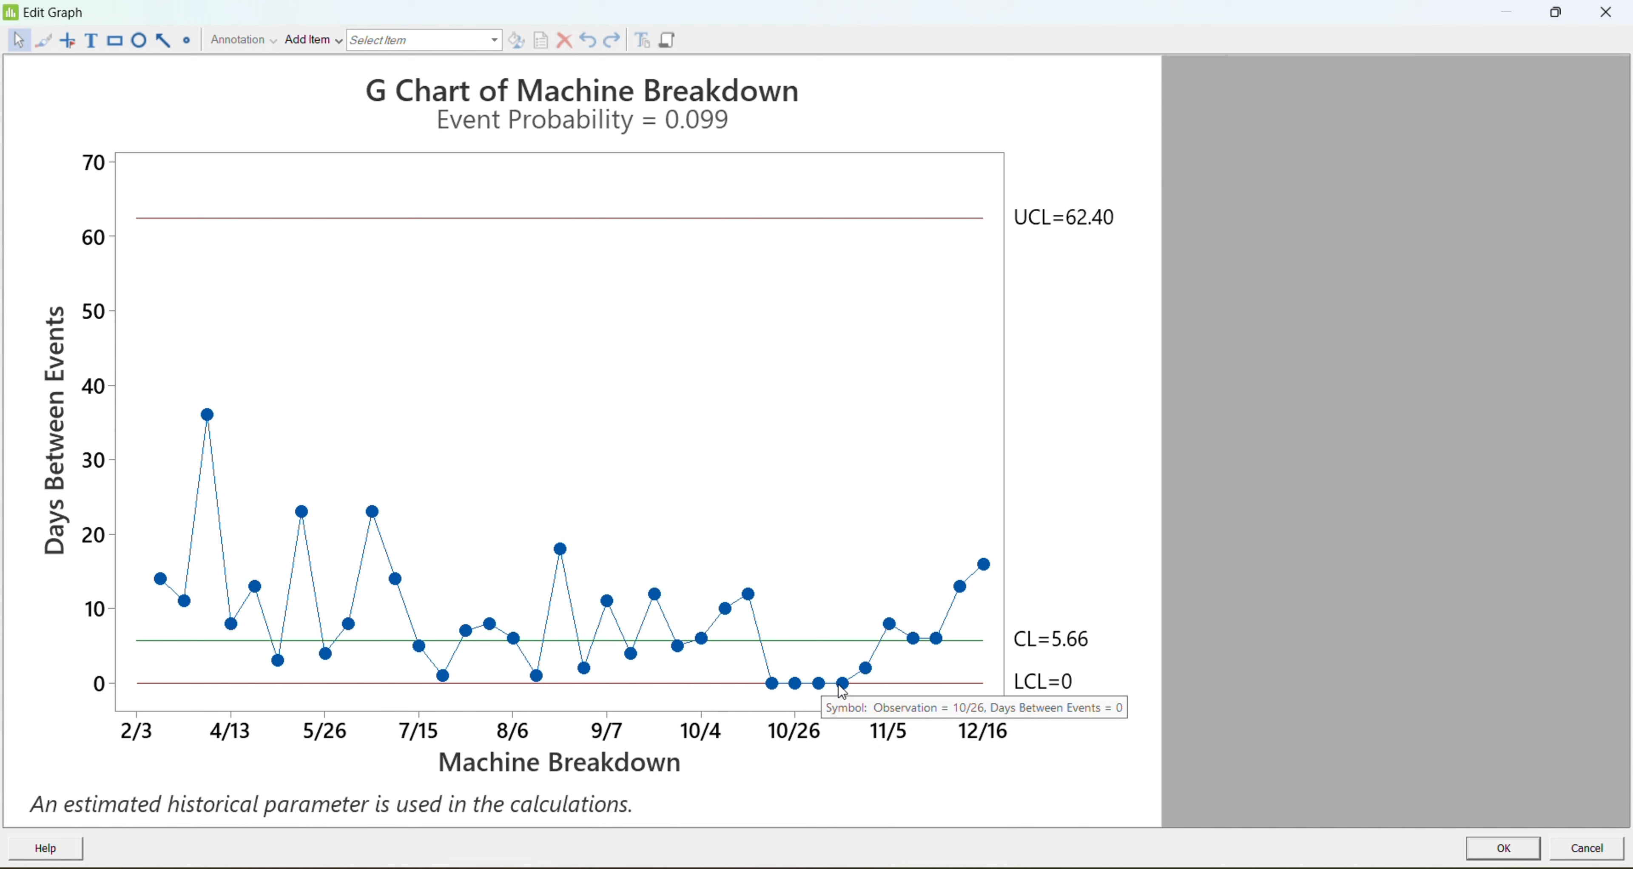
Switch to Excel and examine the breakdown dates down to the end of column A, selecting the repeated 10-26 entries in A28:A32.
key(alt+Tab)
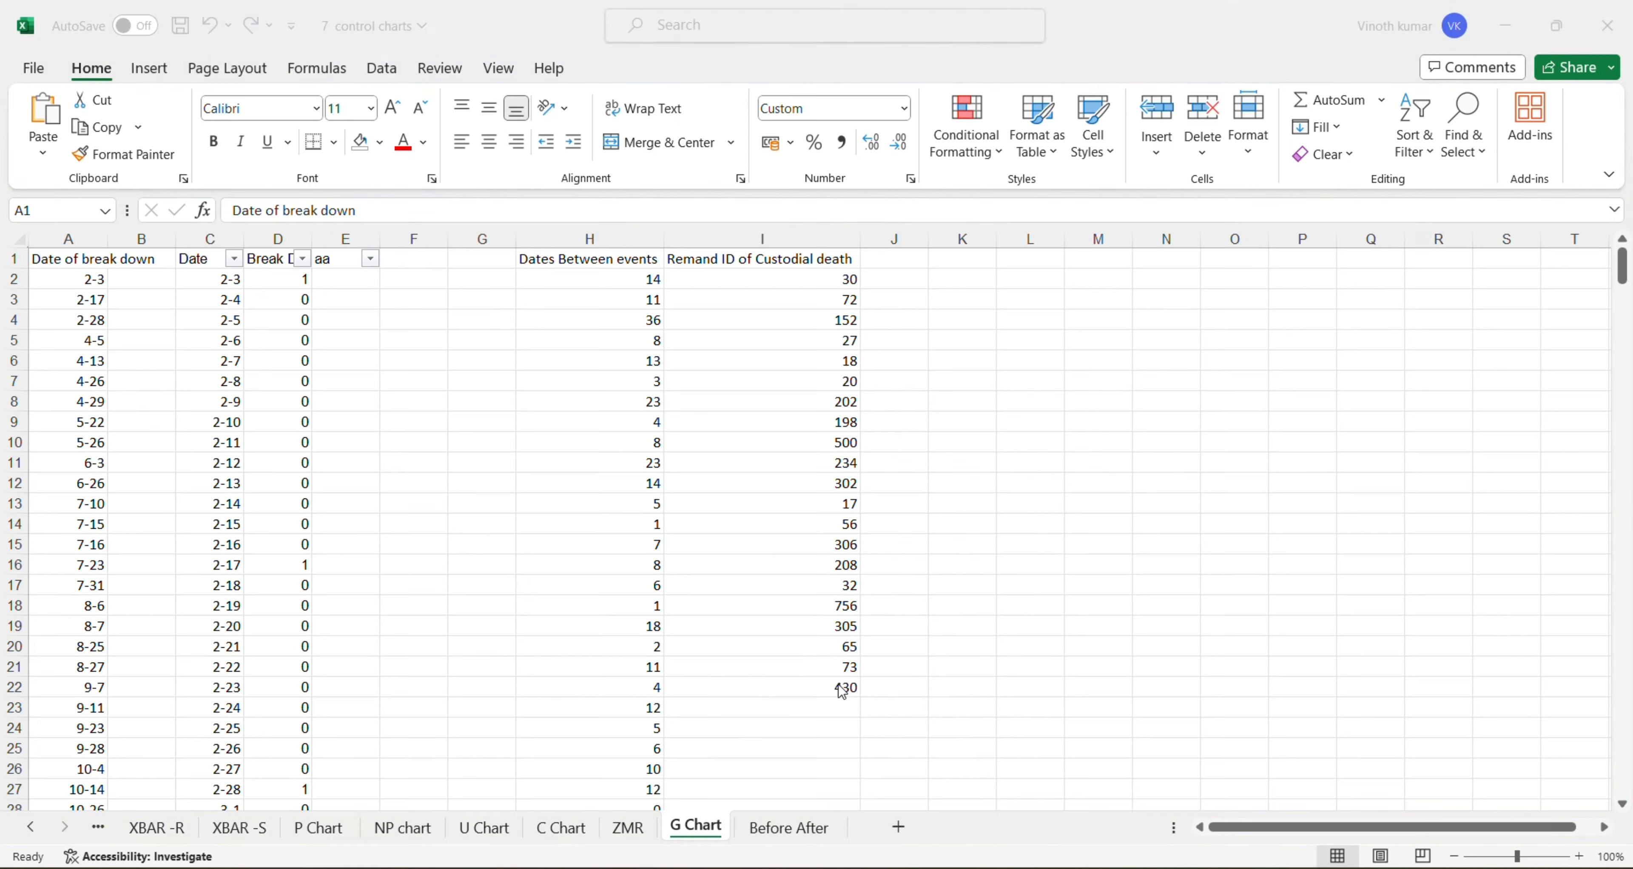
click(260, 741)
key(Left)
key(Left)
key(Left)
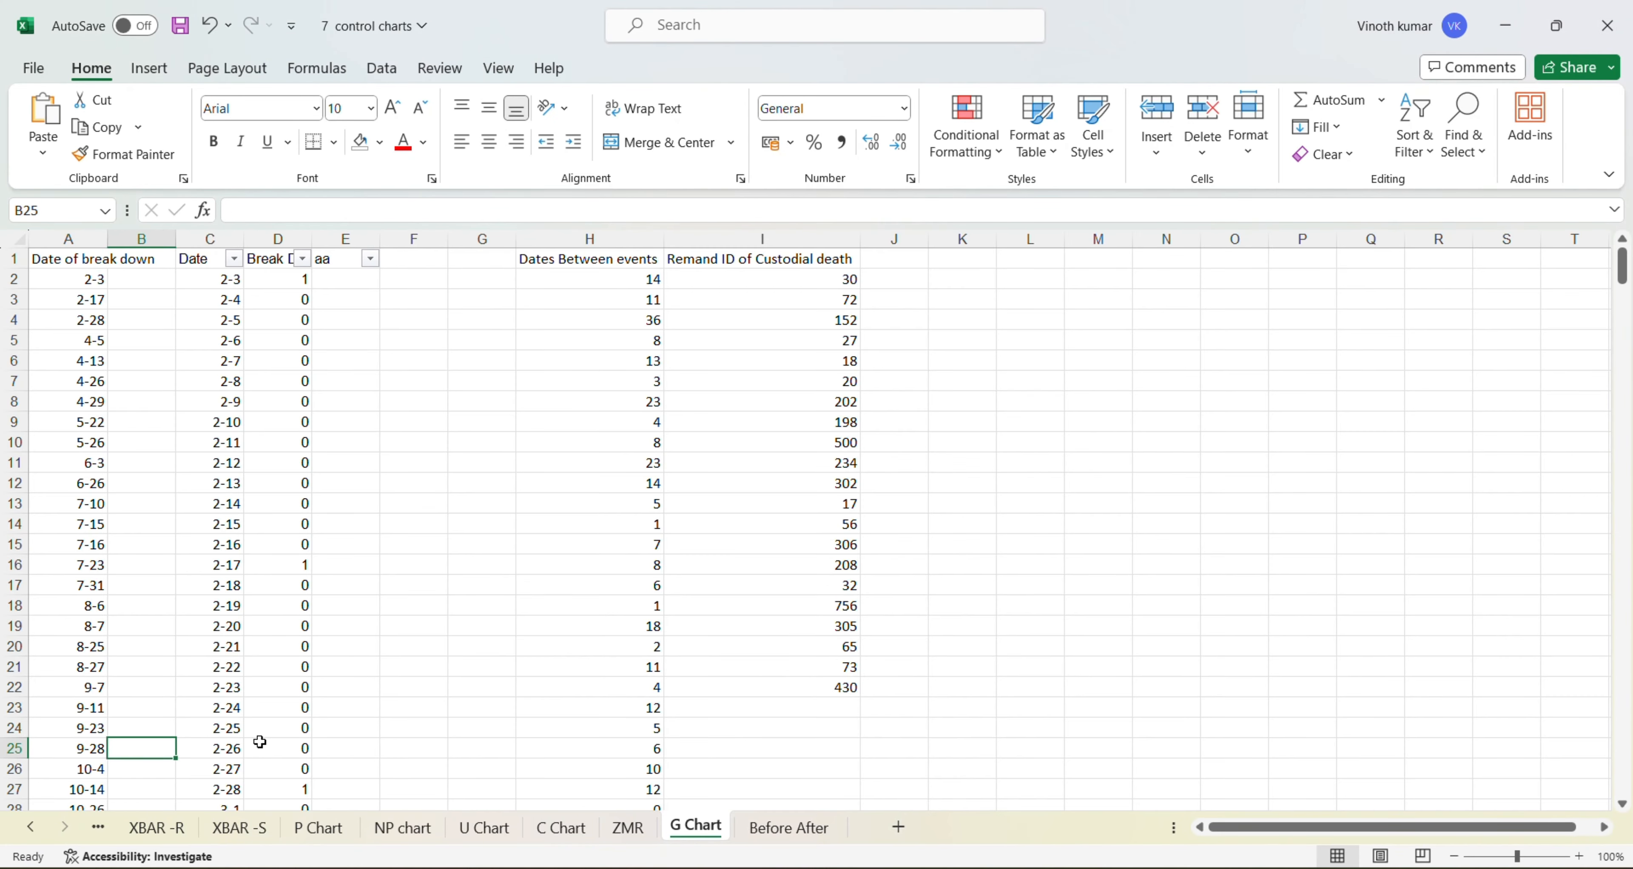
key(Down)
key(Down)
key(Down)
key(Down)
key(Down)
key(Down)
key(Down)
key(Down)
key(Down)
key(Down)
key(Down)
key(Down)
key(Down)
key(Down)
key(Down)
key(Up)
key(Up)
key(Up)
key(Up)
key(Up)
key(Up)
key(Up)
key(Up)
key(Up)
key(Up)
key(Up)
key(Up)
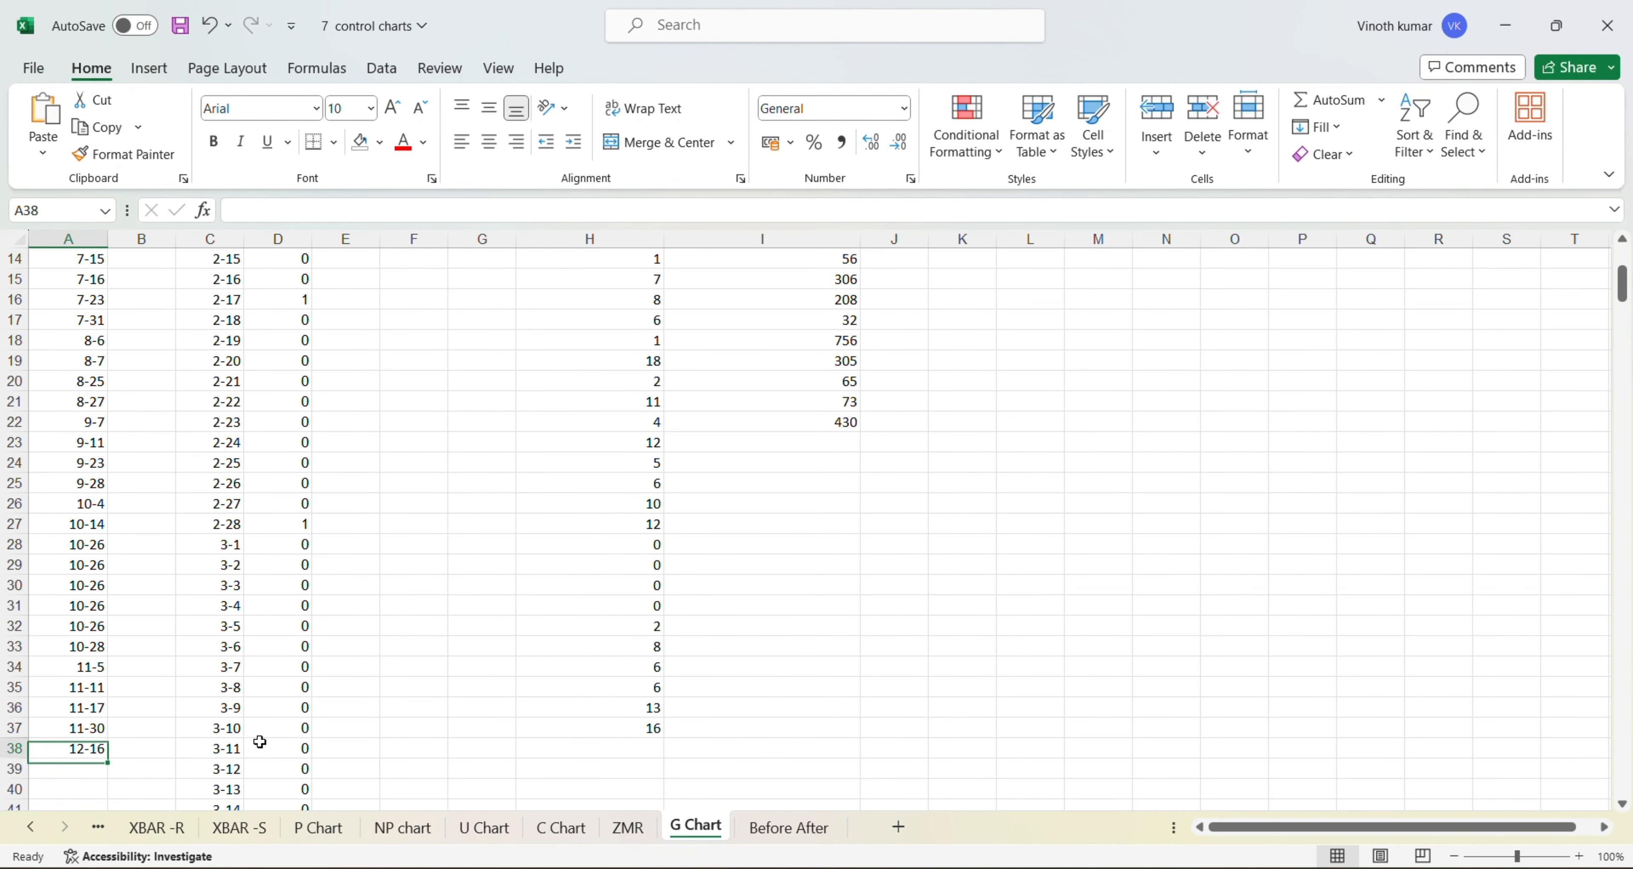
key(shift+Down)
key(shift+Down)
key(shift+Down)
key(shift+Down)
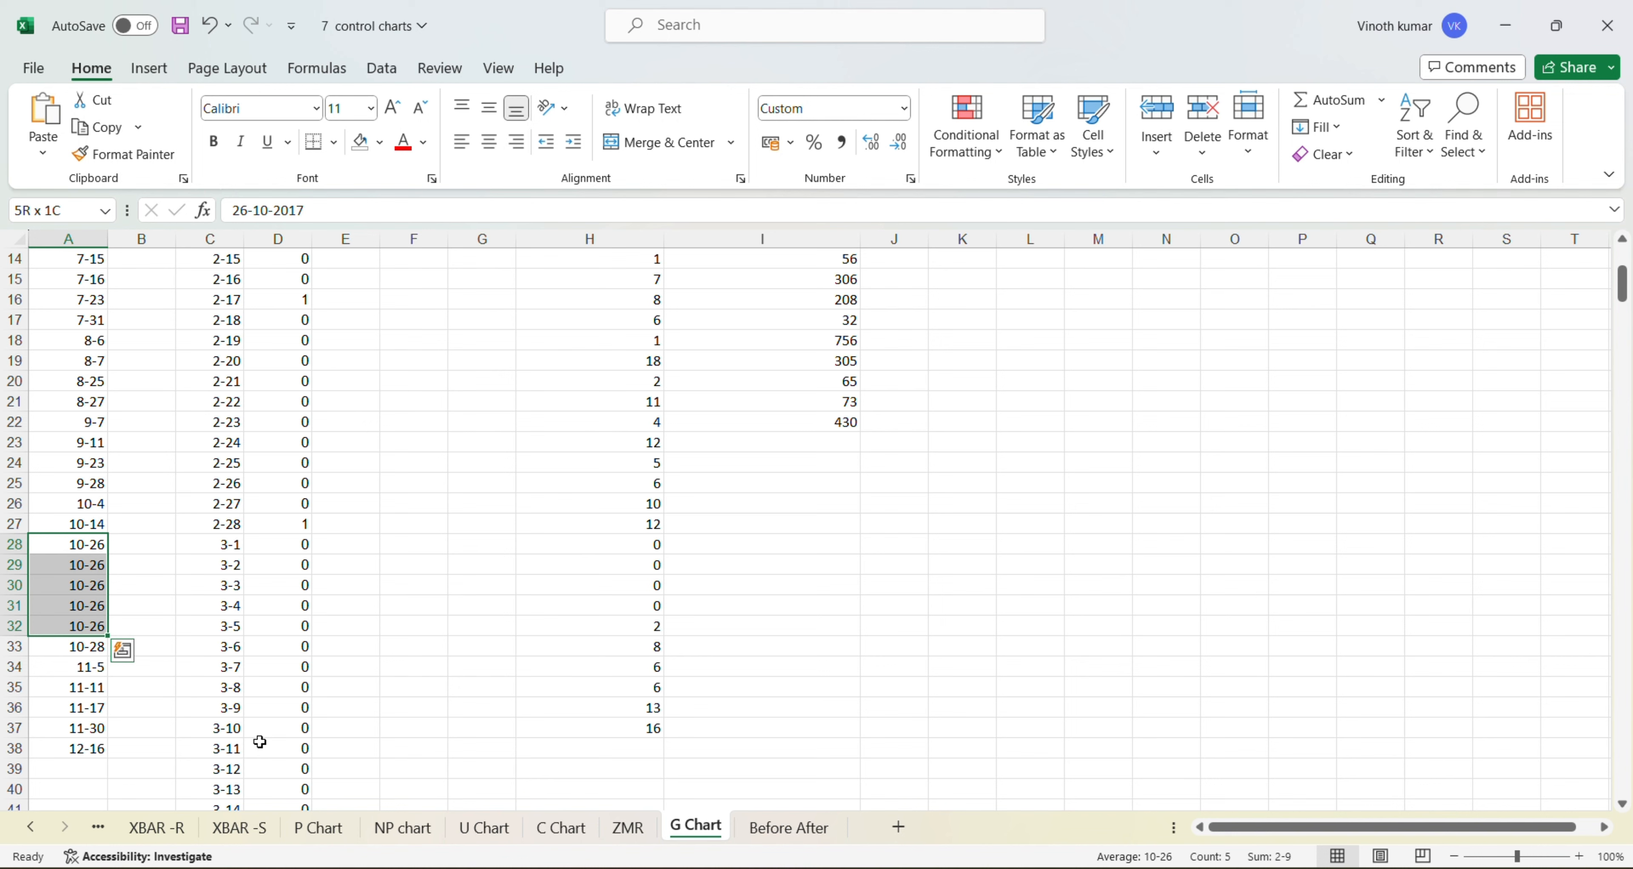
Switch back to Minitab and close the enlarged G chart.
key(alt+Tab)
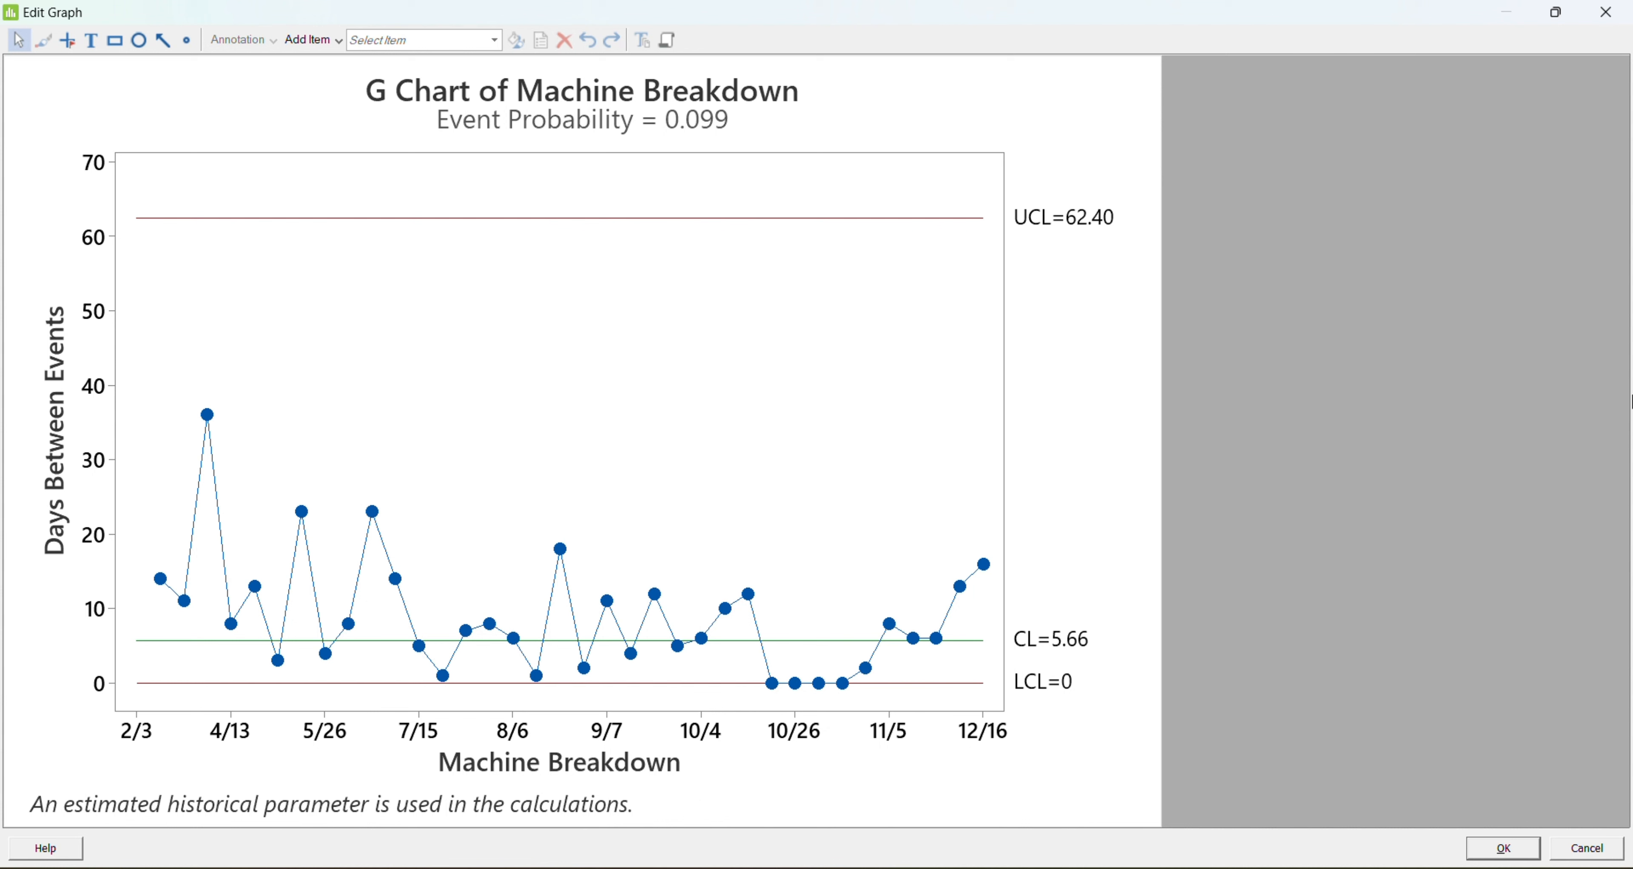
click(1614, 16)
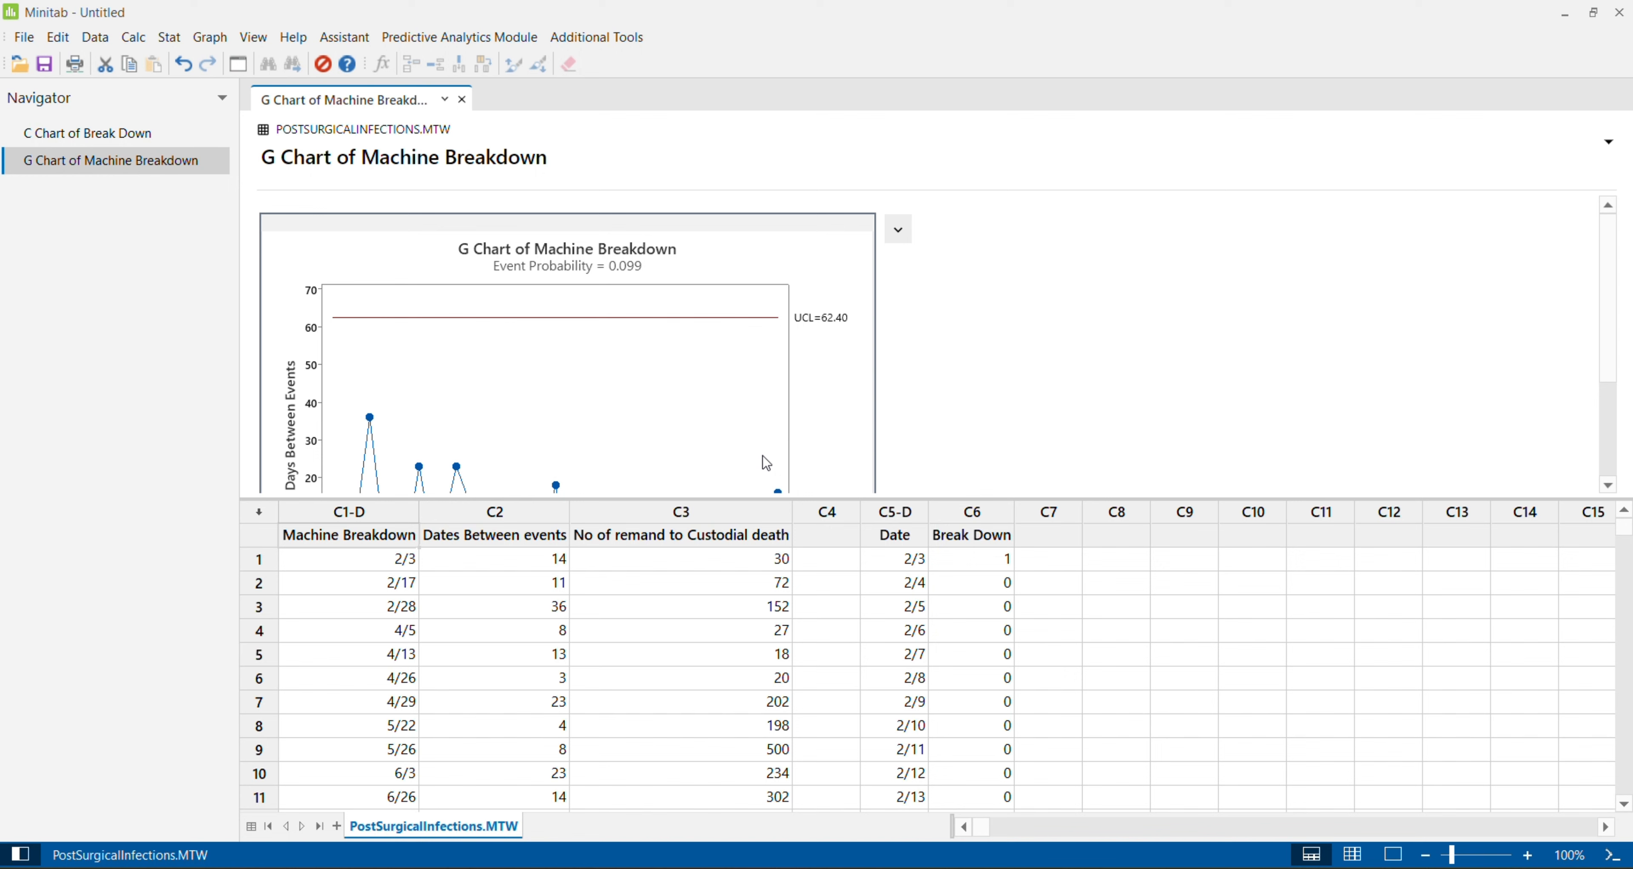
Reopen the G chart settings, review the available forms of data, and close them without making a chart.
key(ctrl+e)
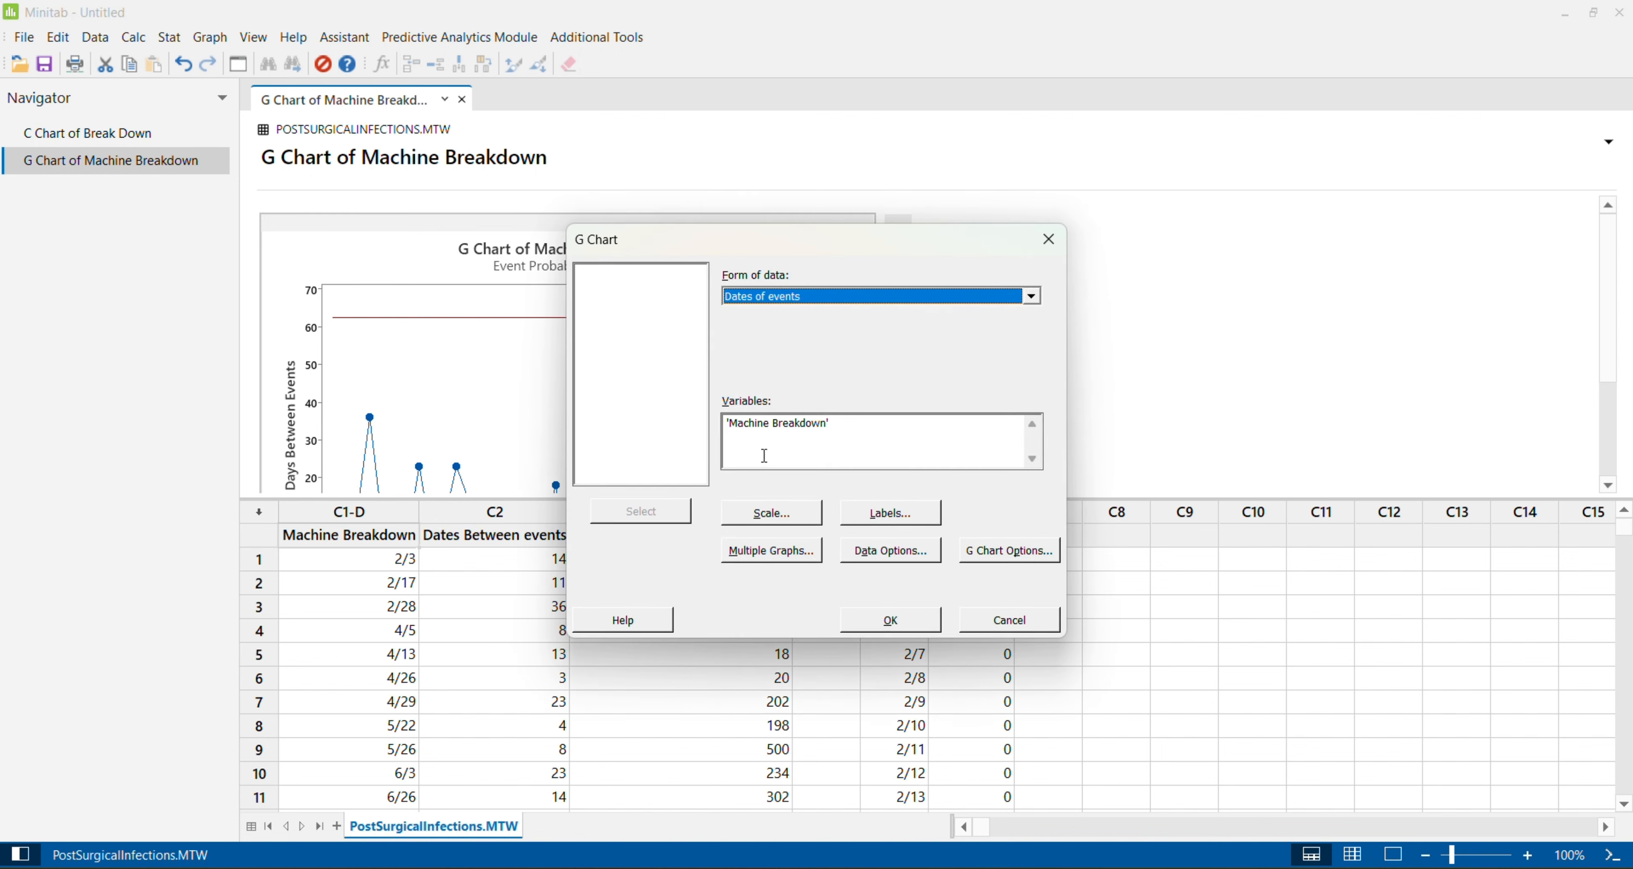
click(857, 307)
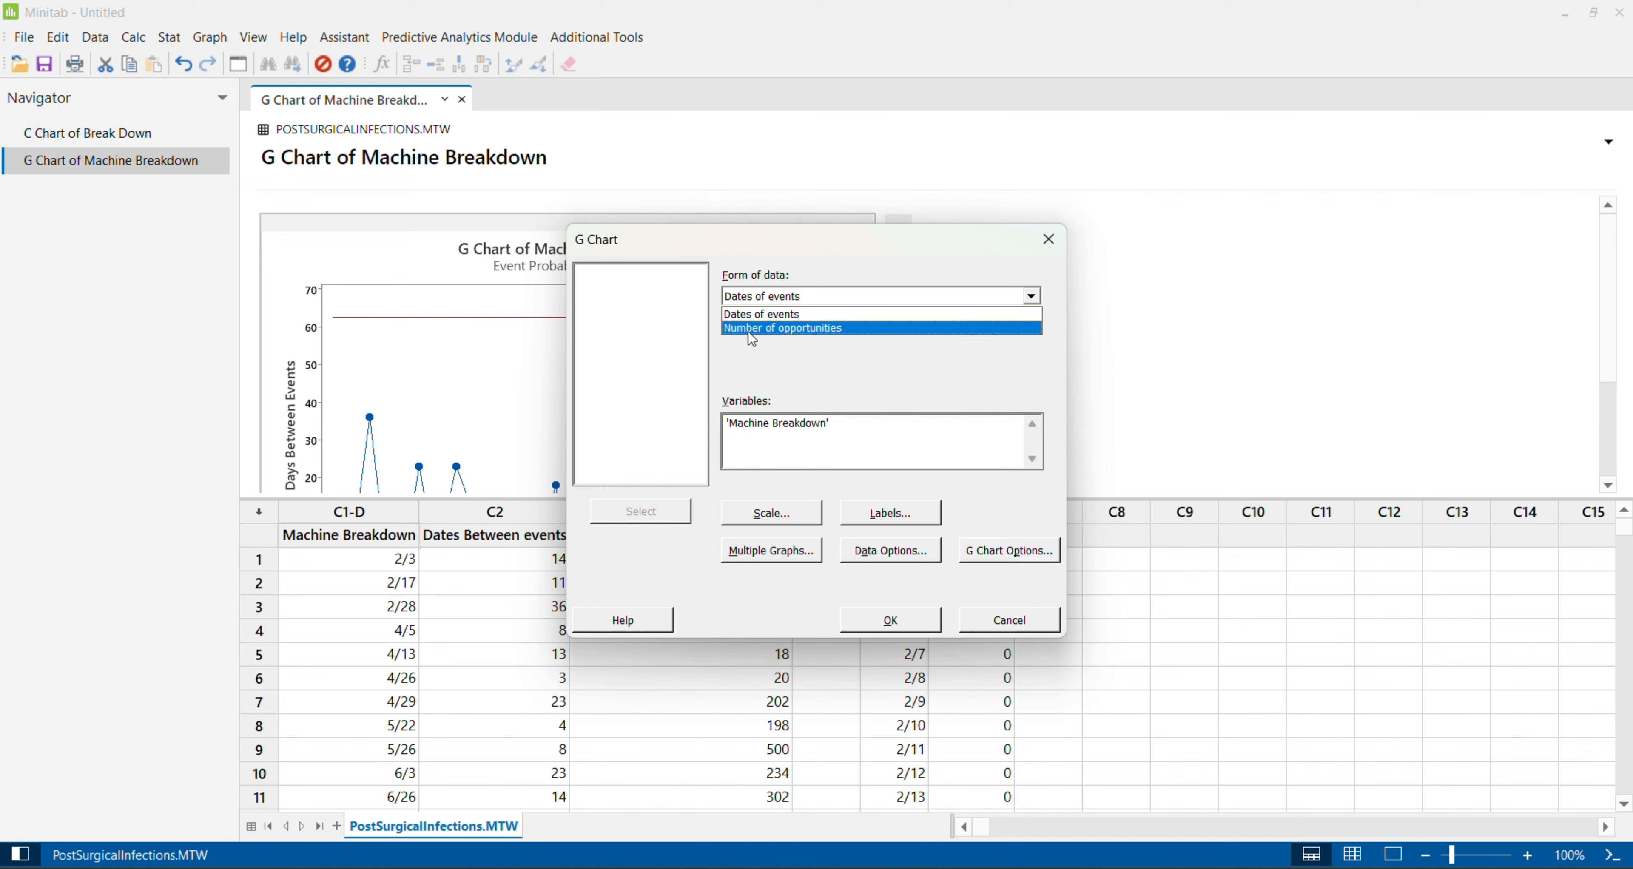
click(912, 325)
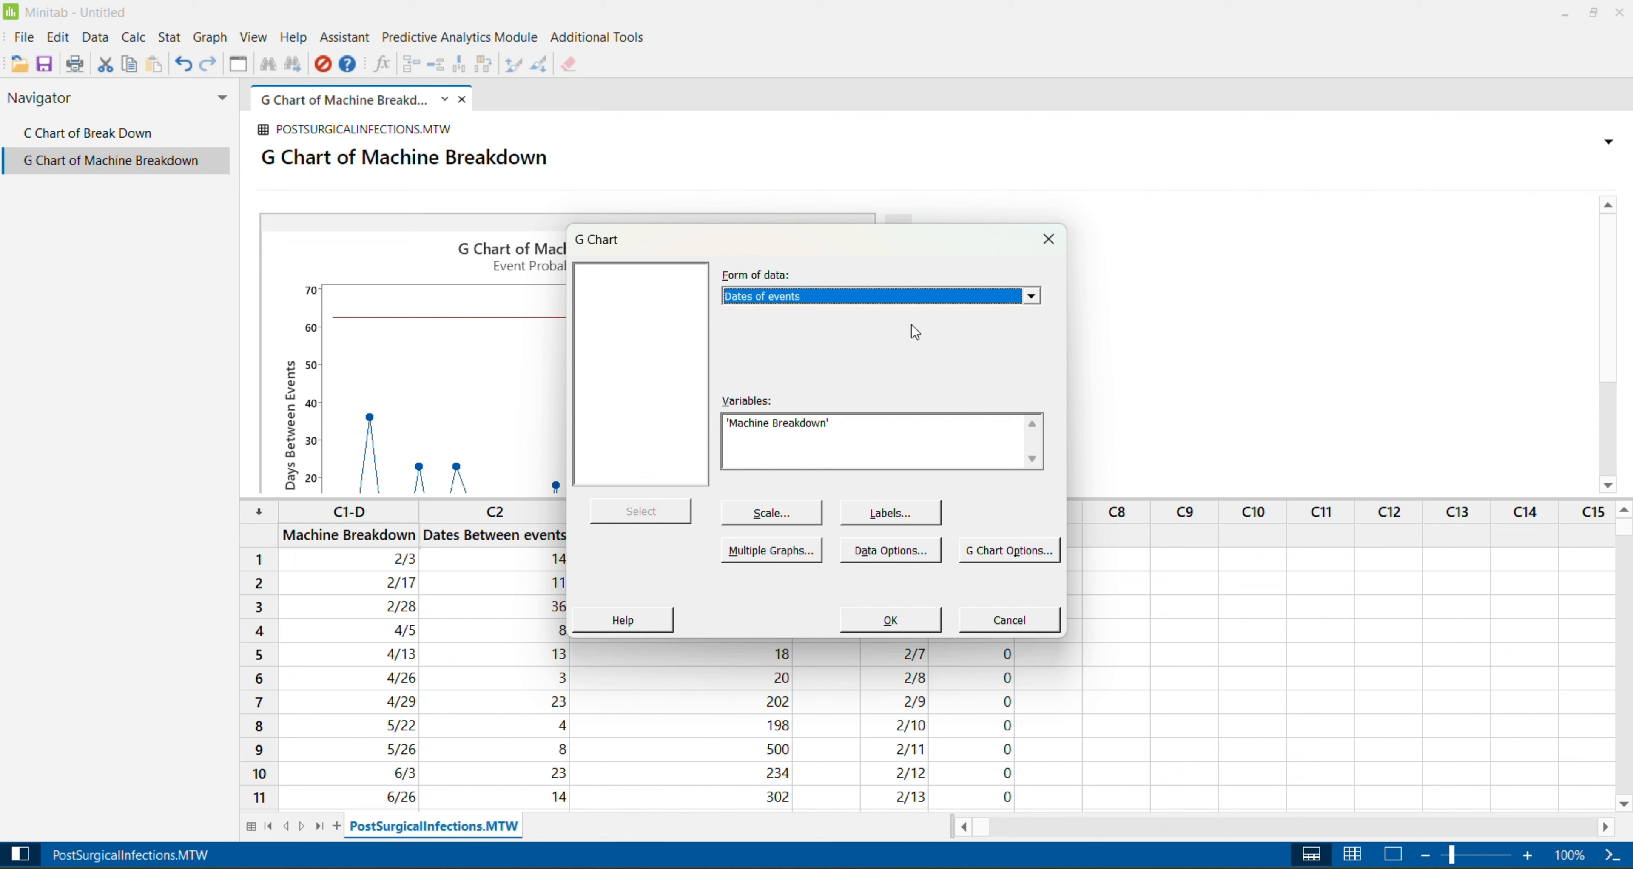
click(1050, 242)
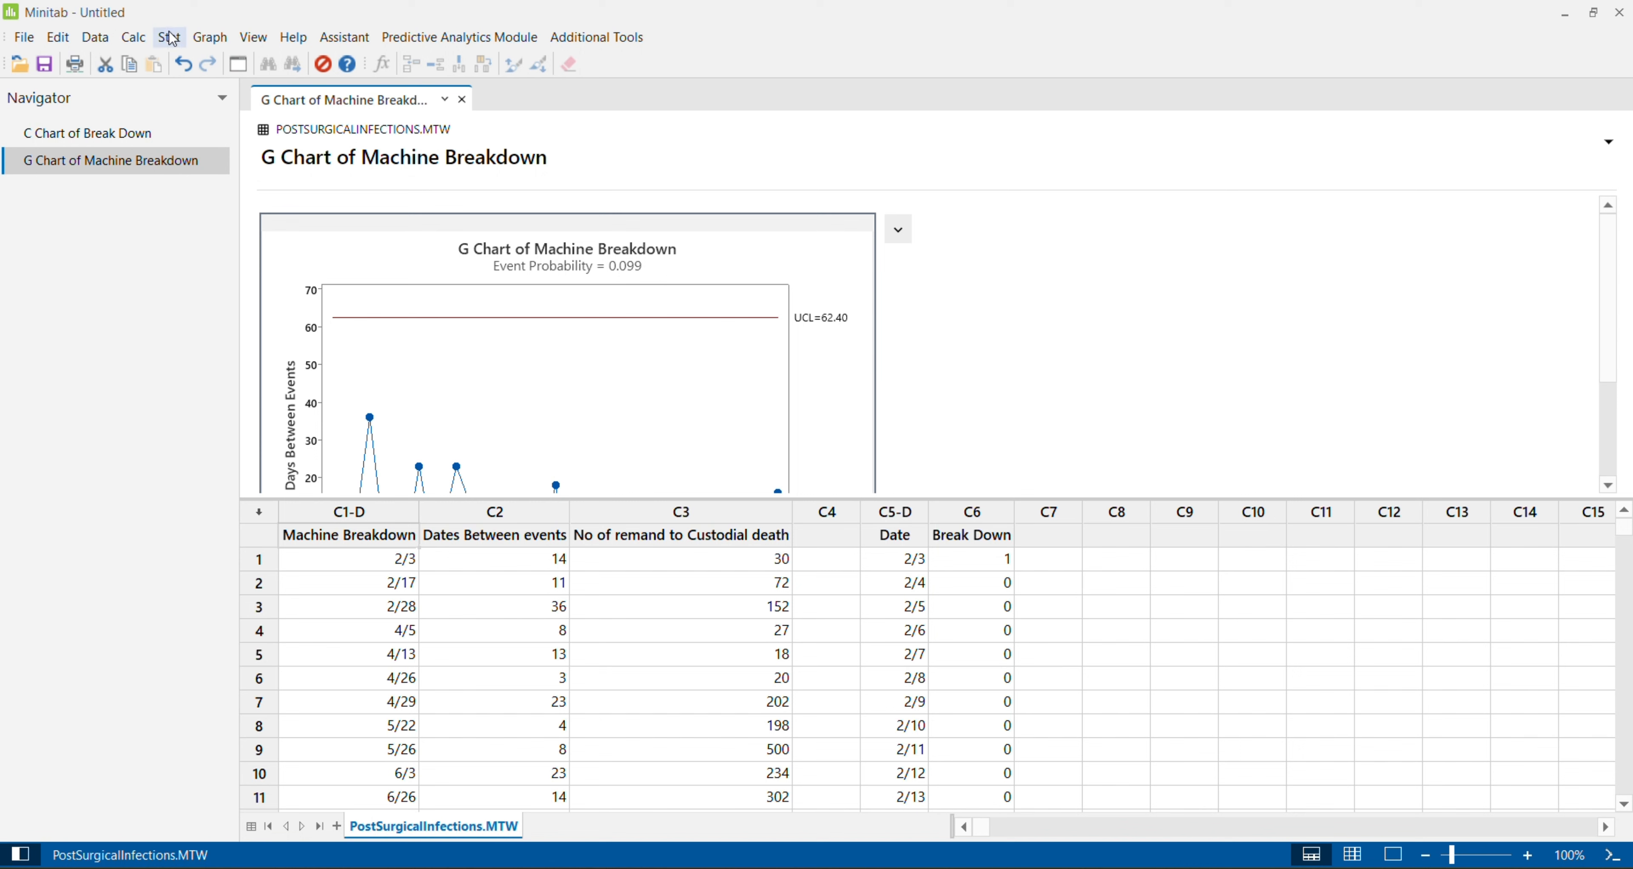
Open the sticky note on methods of counting opportunities and compare it with the worksheet's Machine Breakdown and Dates Between events columns.
click(389, 565)
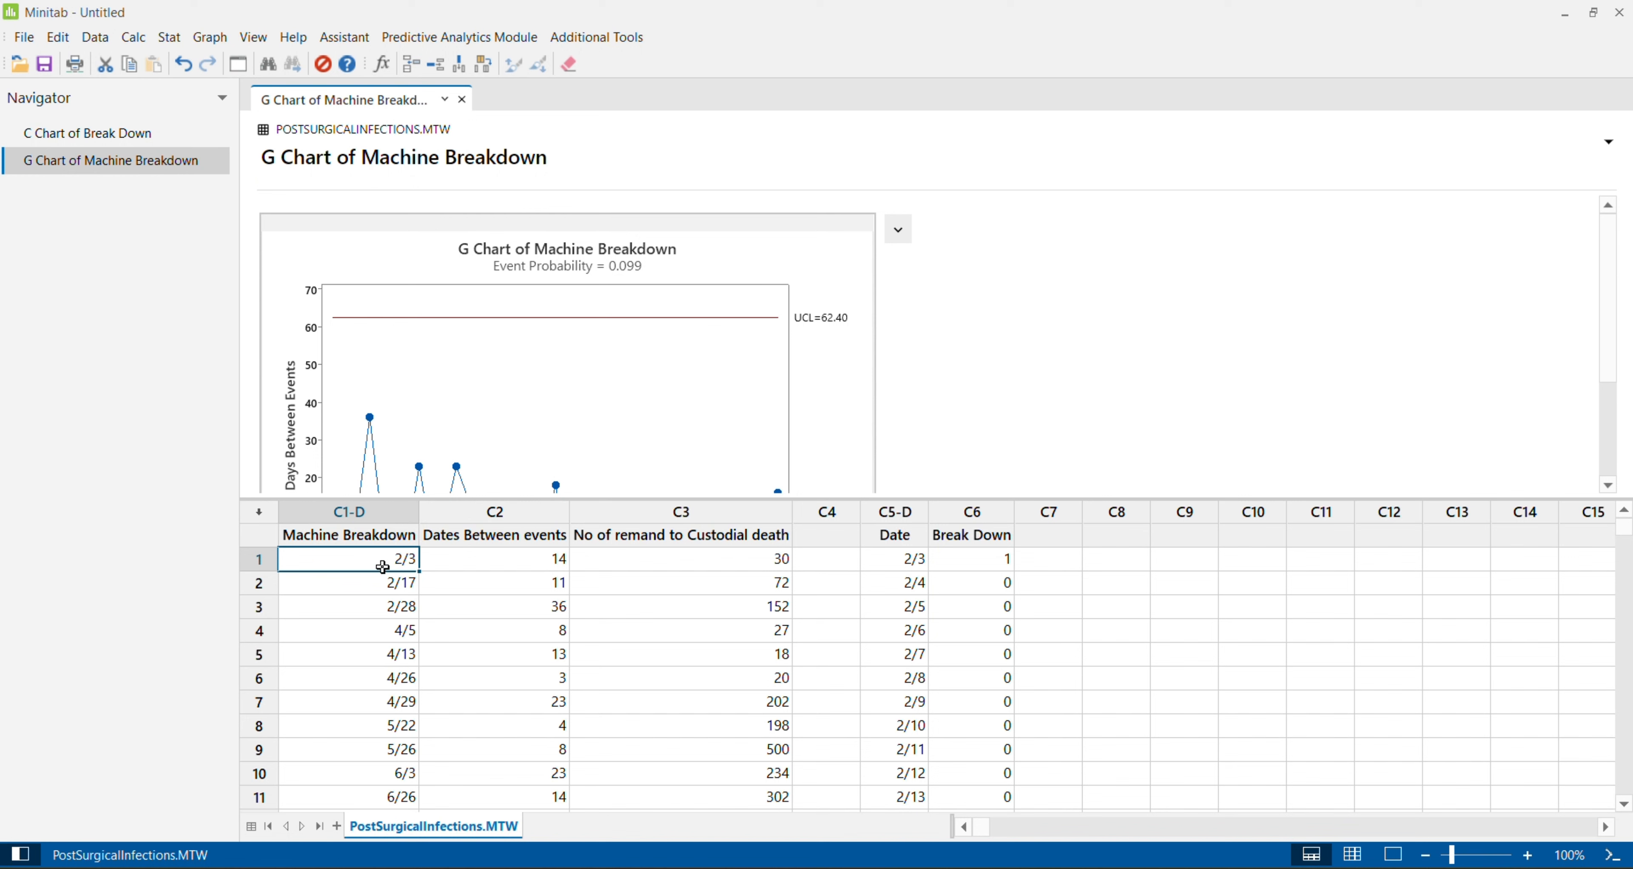
click(521, 580)
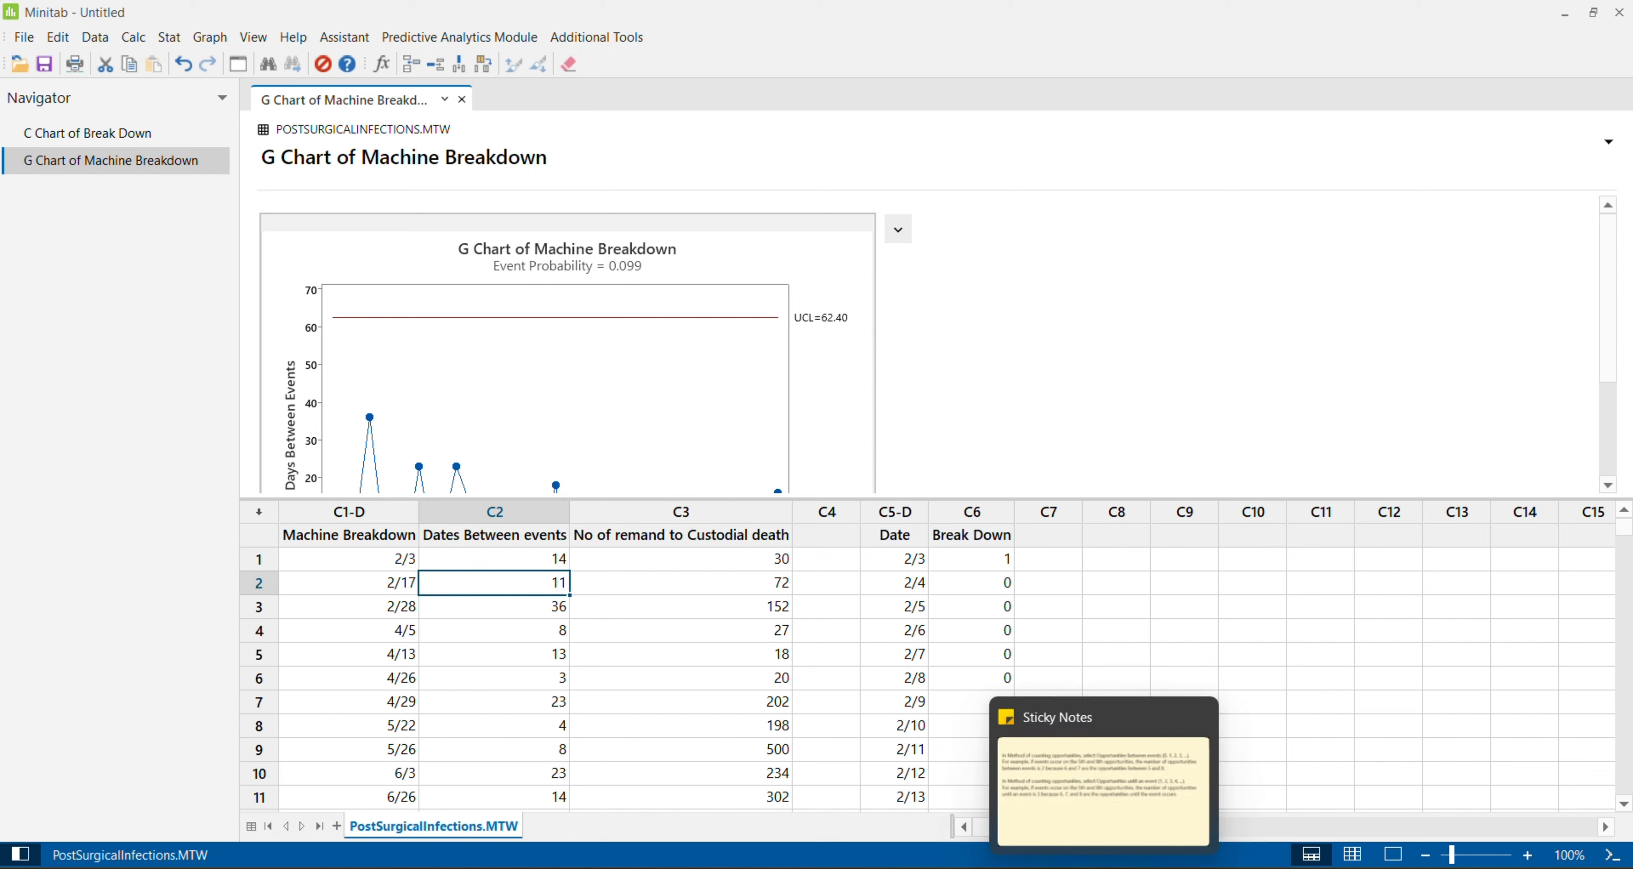
click(1098, 868)
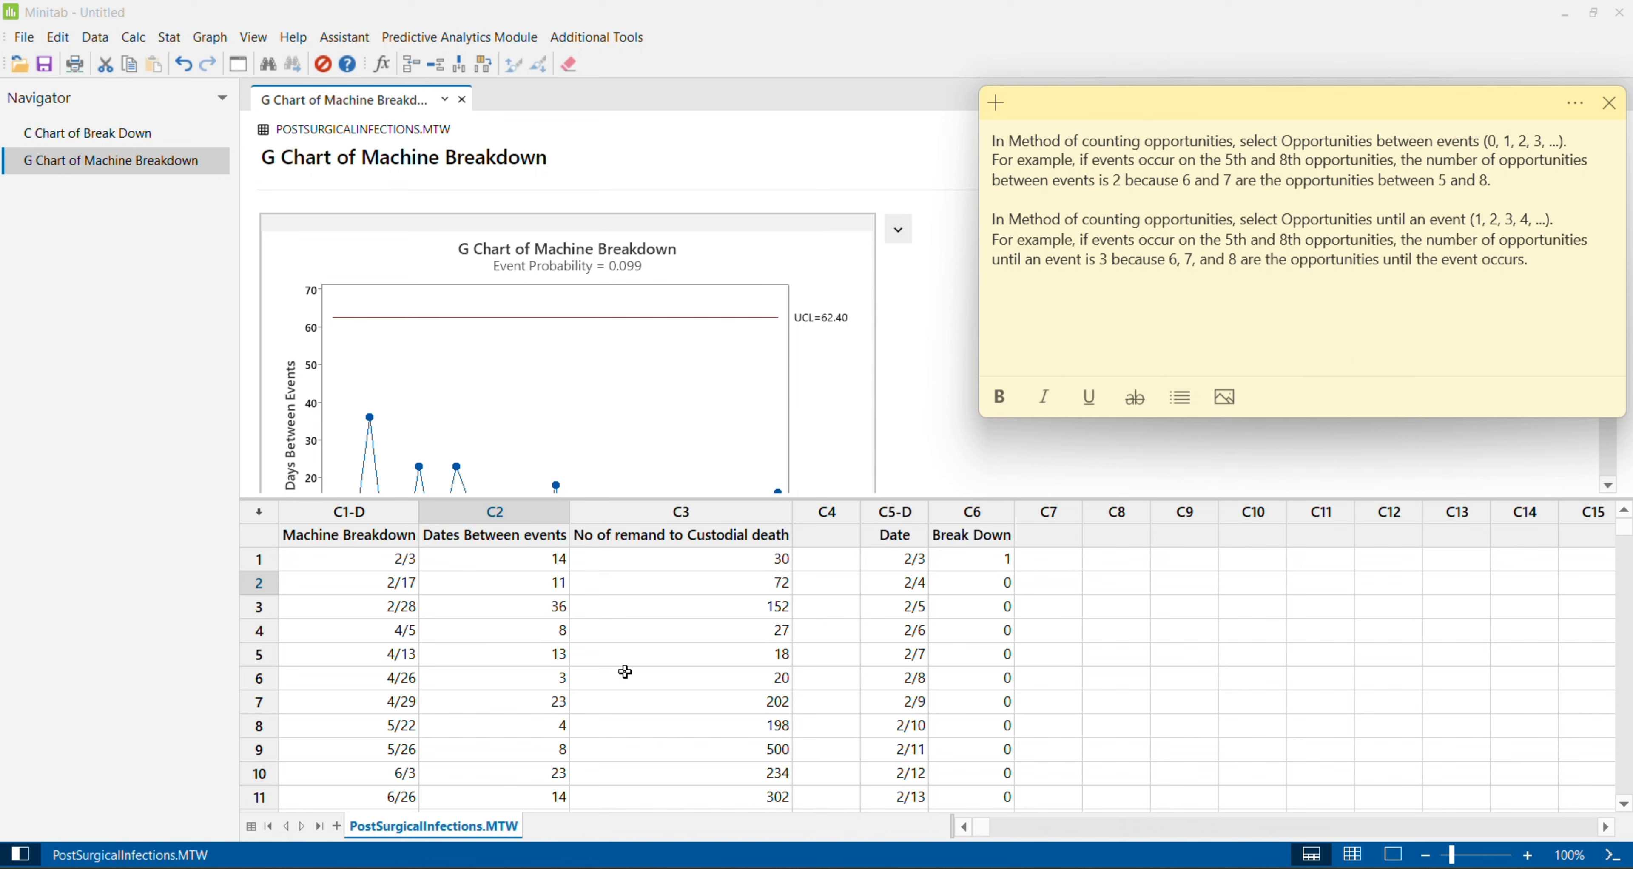
scroll(526, 705, down, 3)
scroll(525, 705, down, 2)
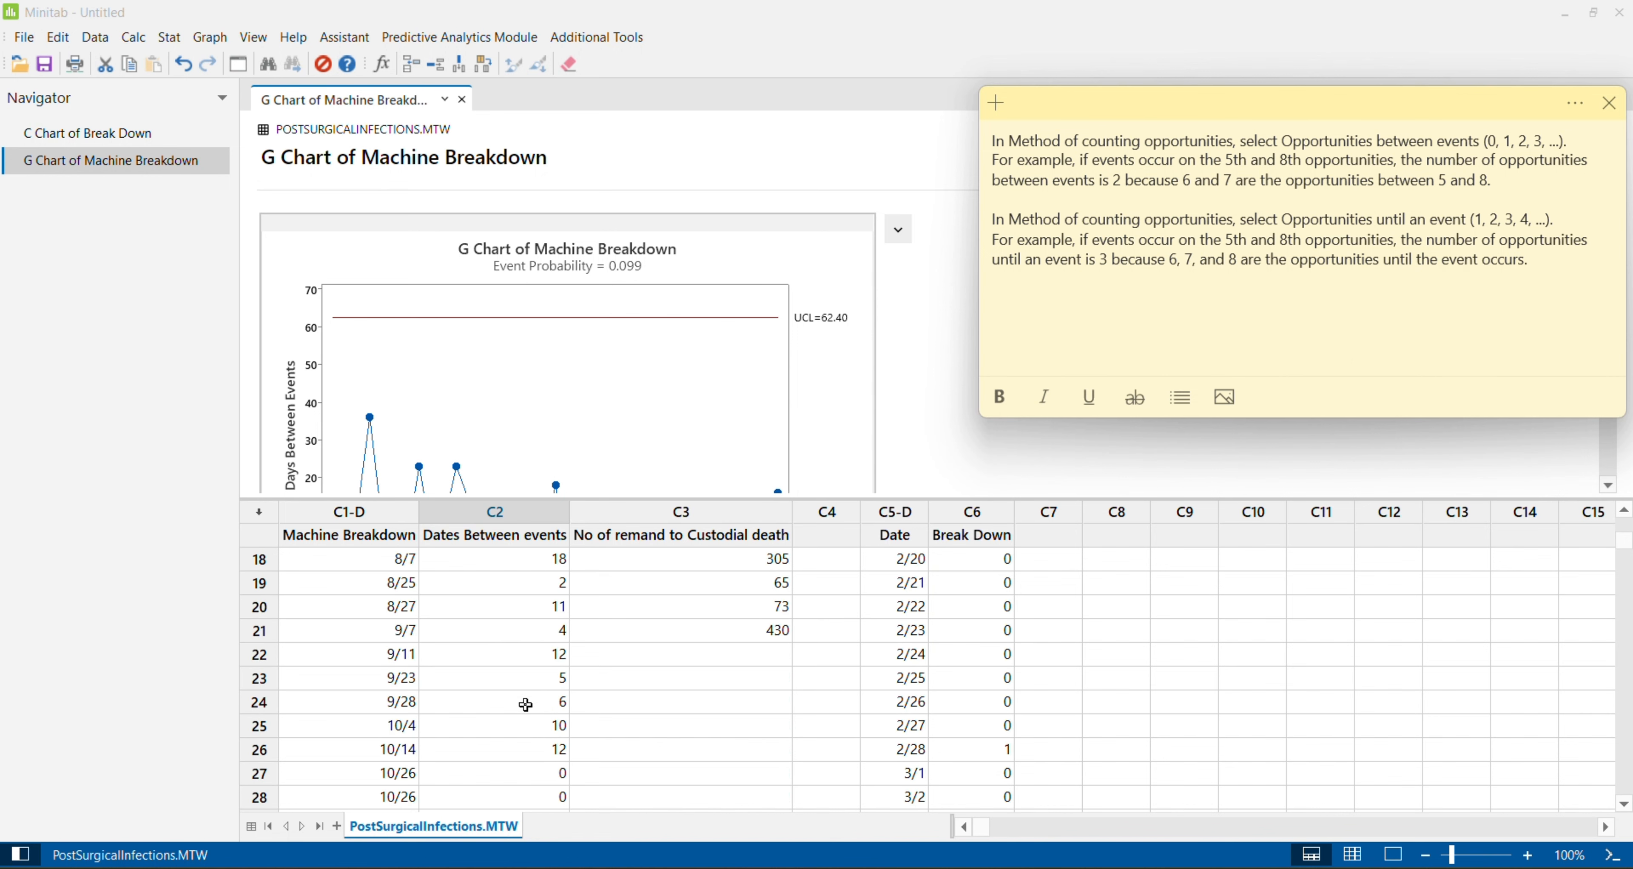
scroll(526, 704, down, 1)
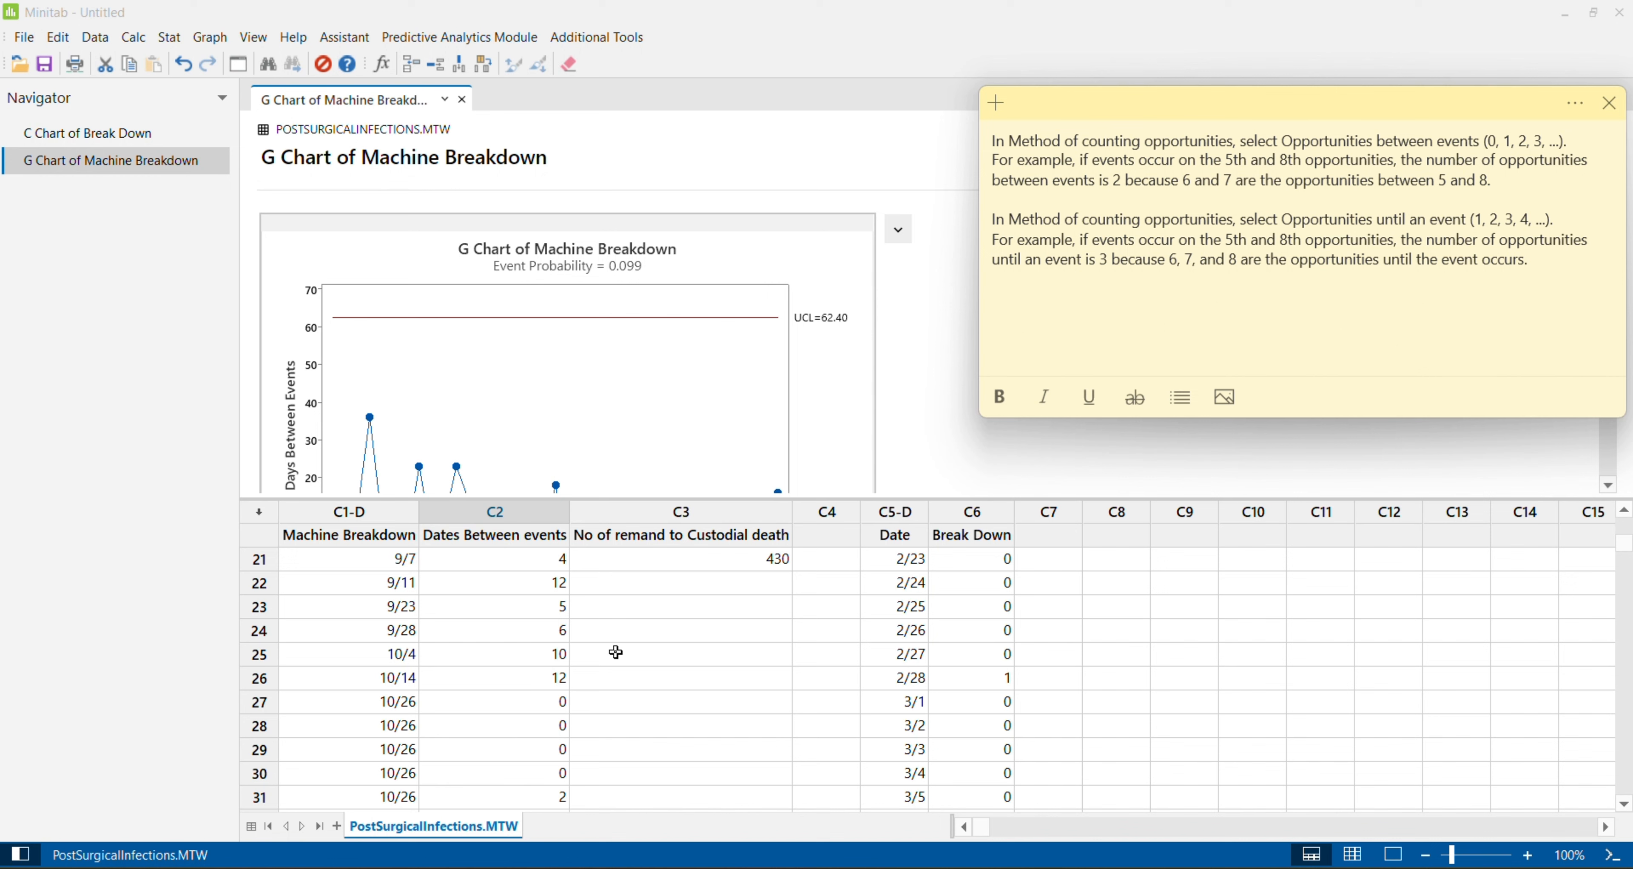
scroll(616, 652, up, 7)
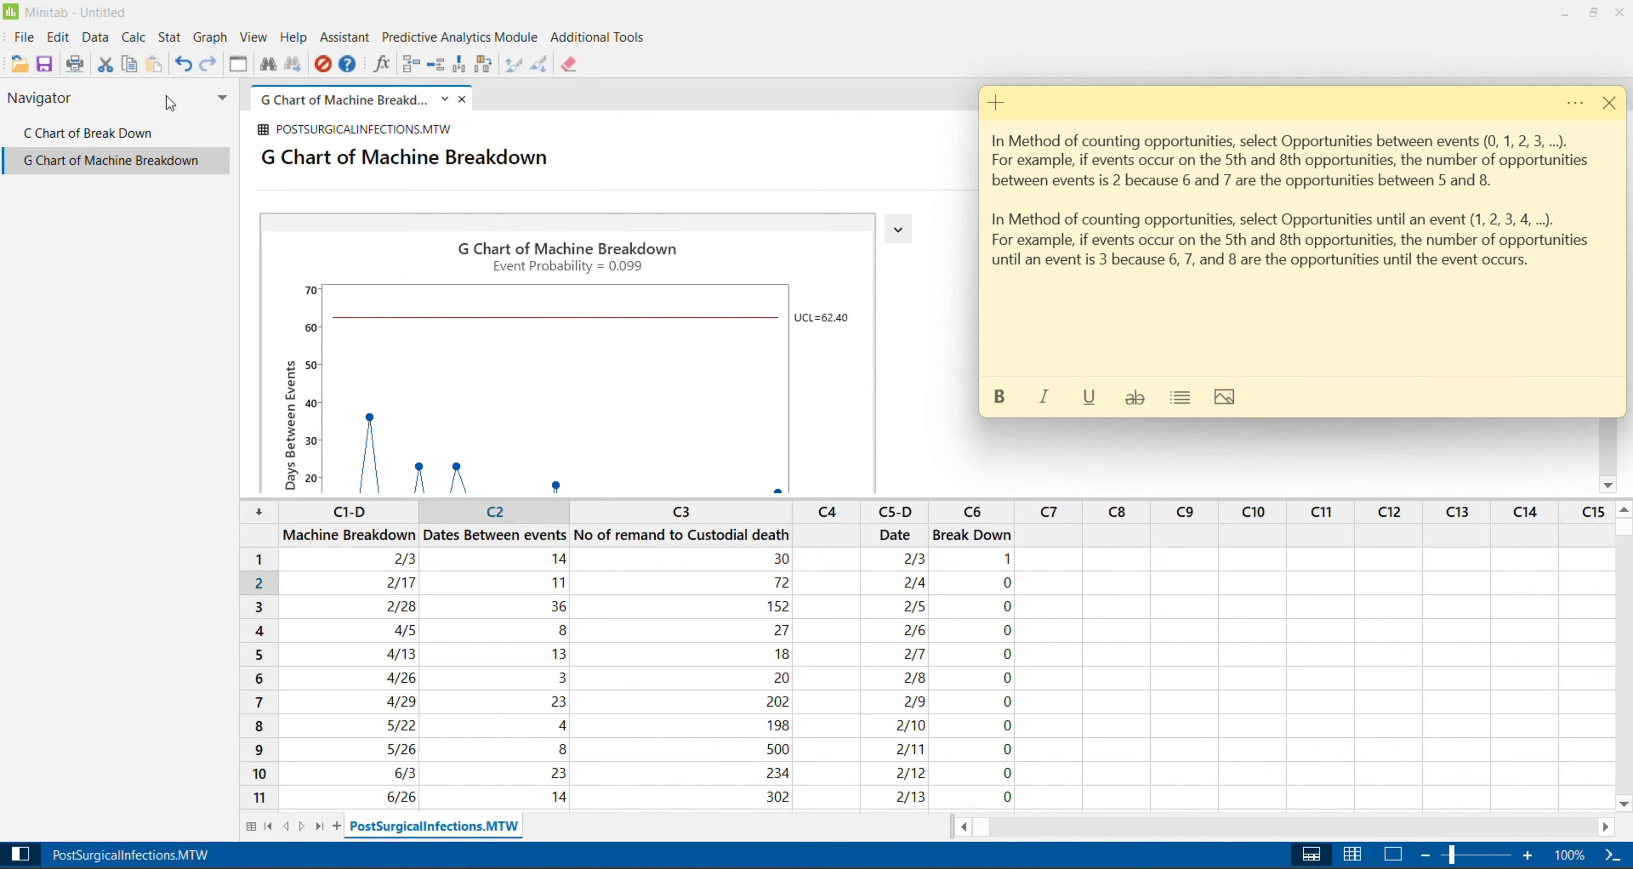
Start a G chart with number of opportunities as the form of data, counted as opportunities between events (0, 1, 2, 3, ...).
click(167, 38)
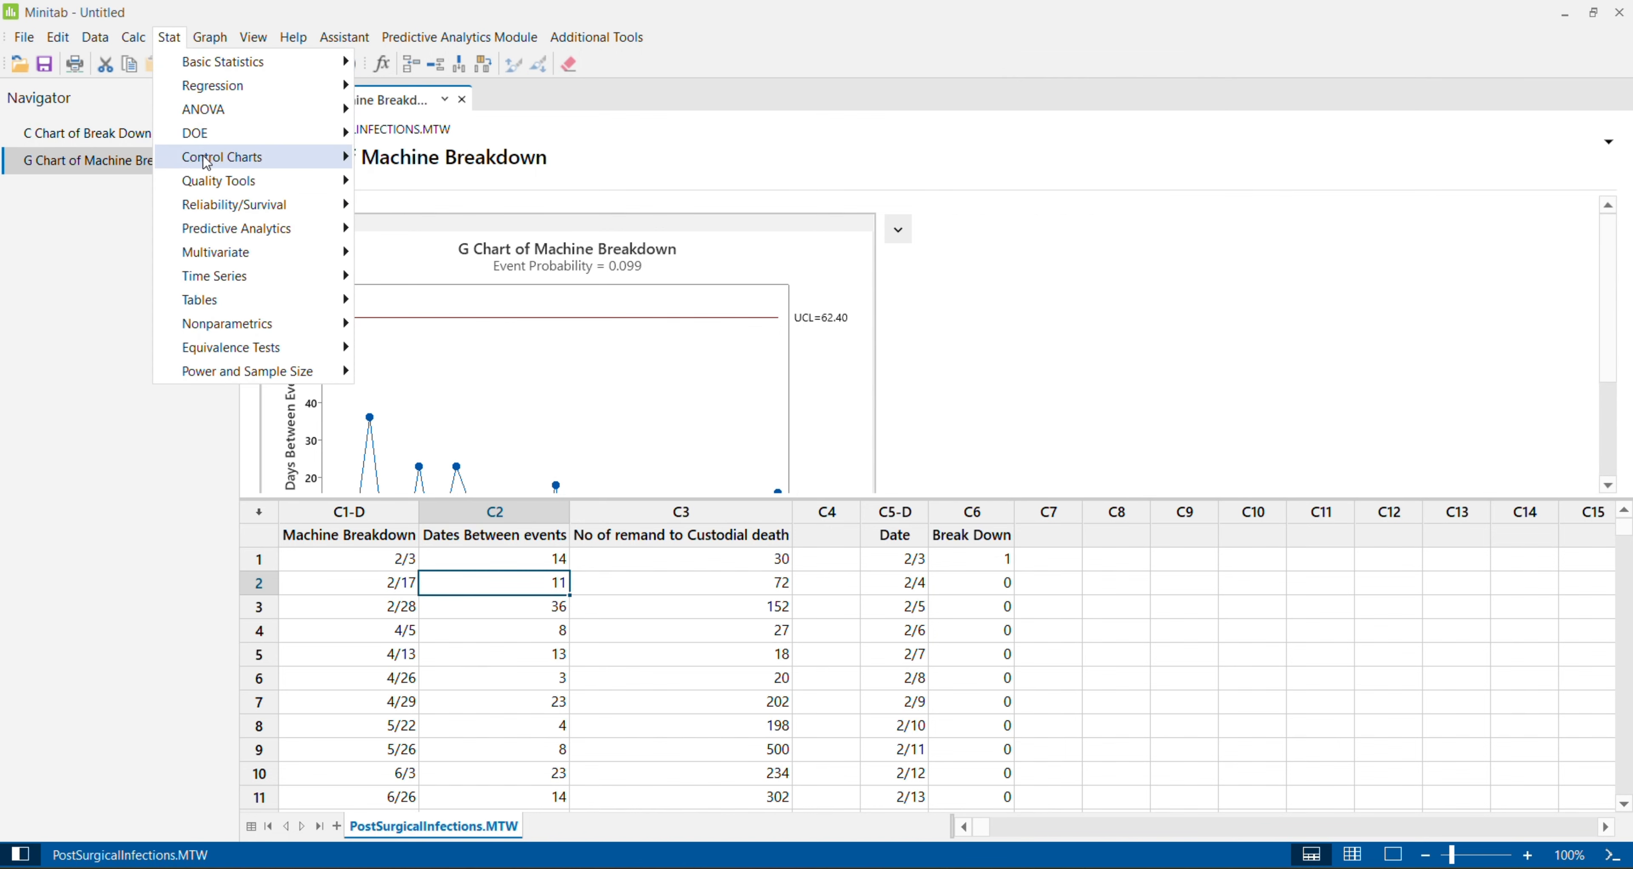
mouse_move(231, 167)
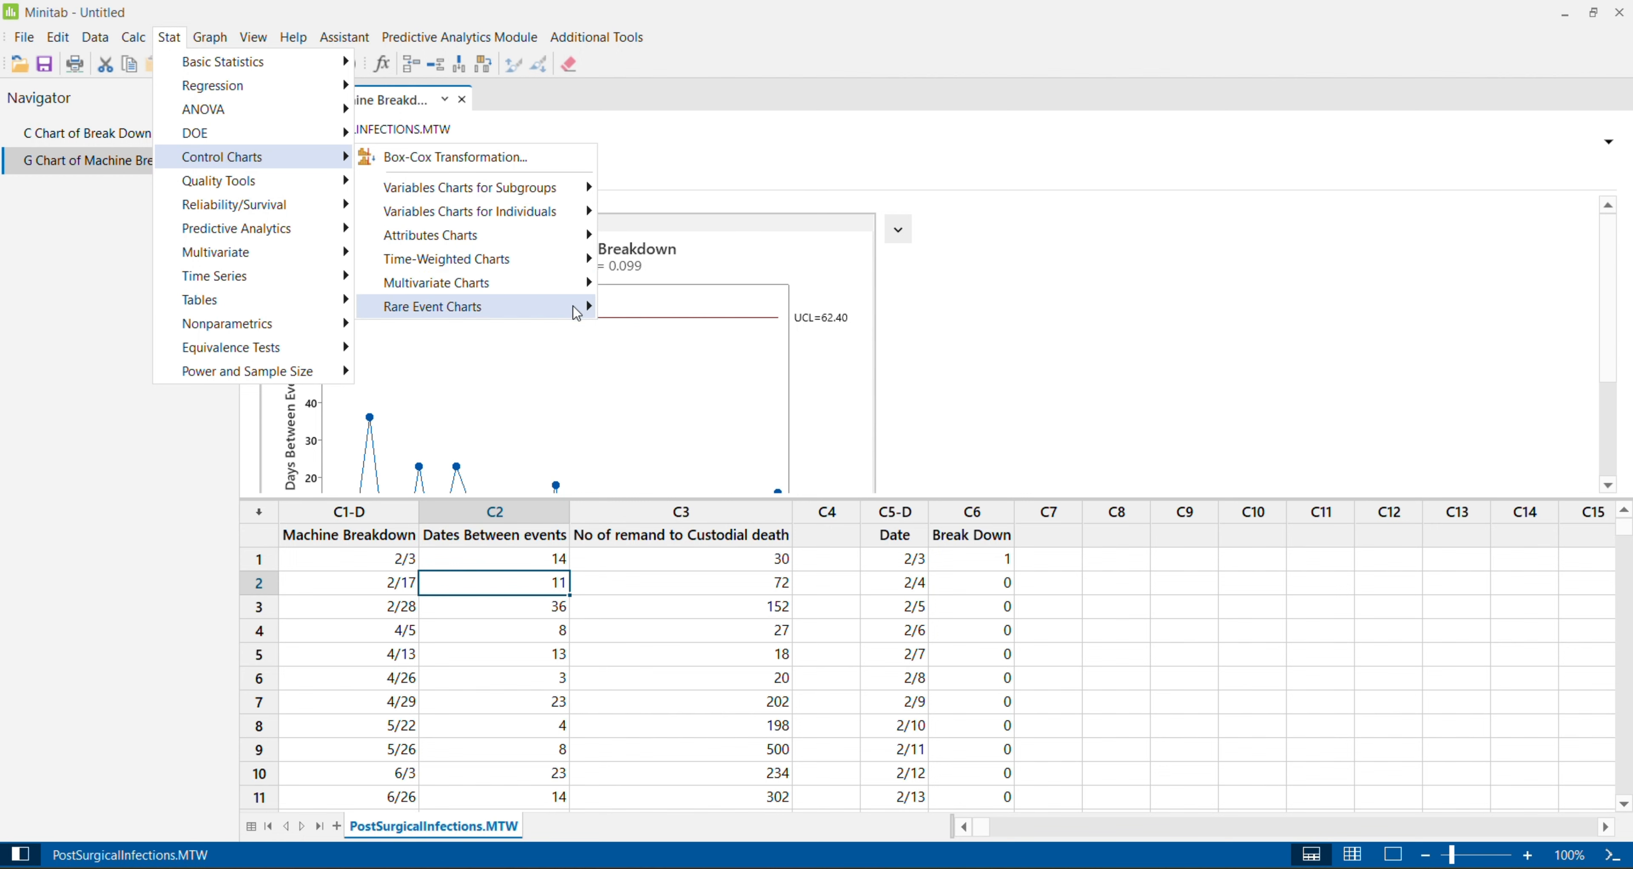
mouse_move(576, 312)
click(641, 307)
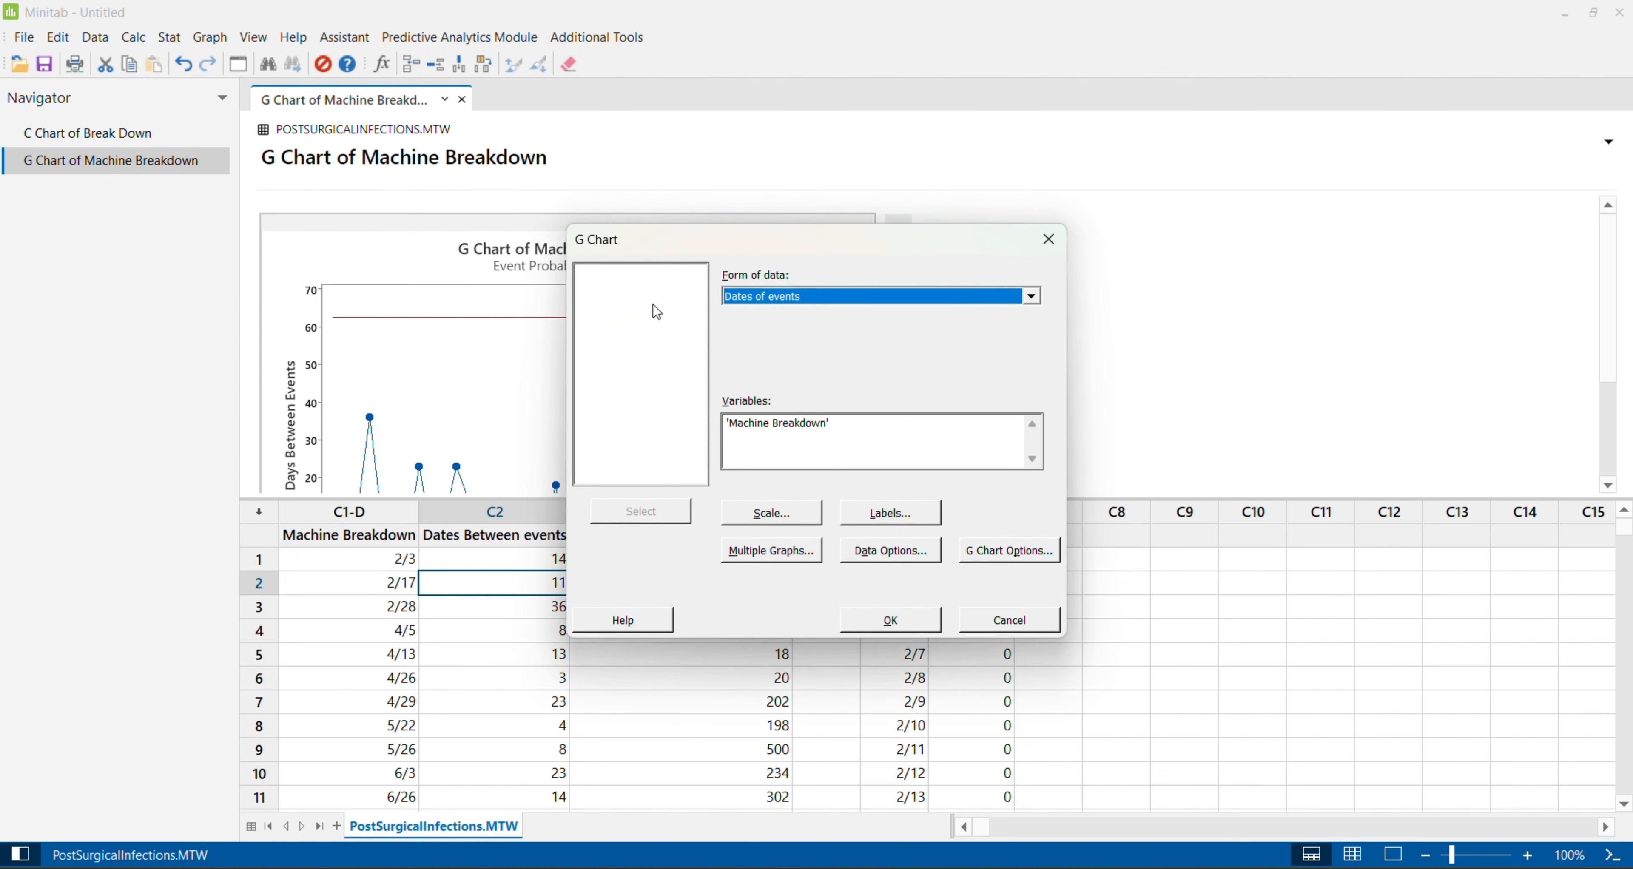
click(885, 300)
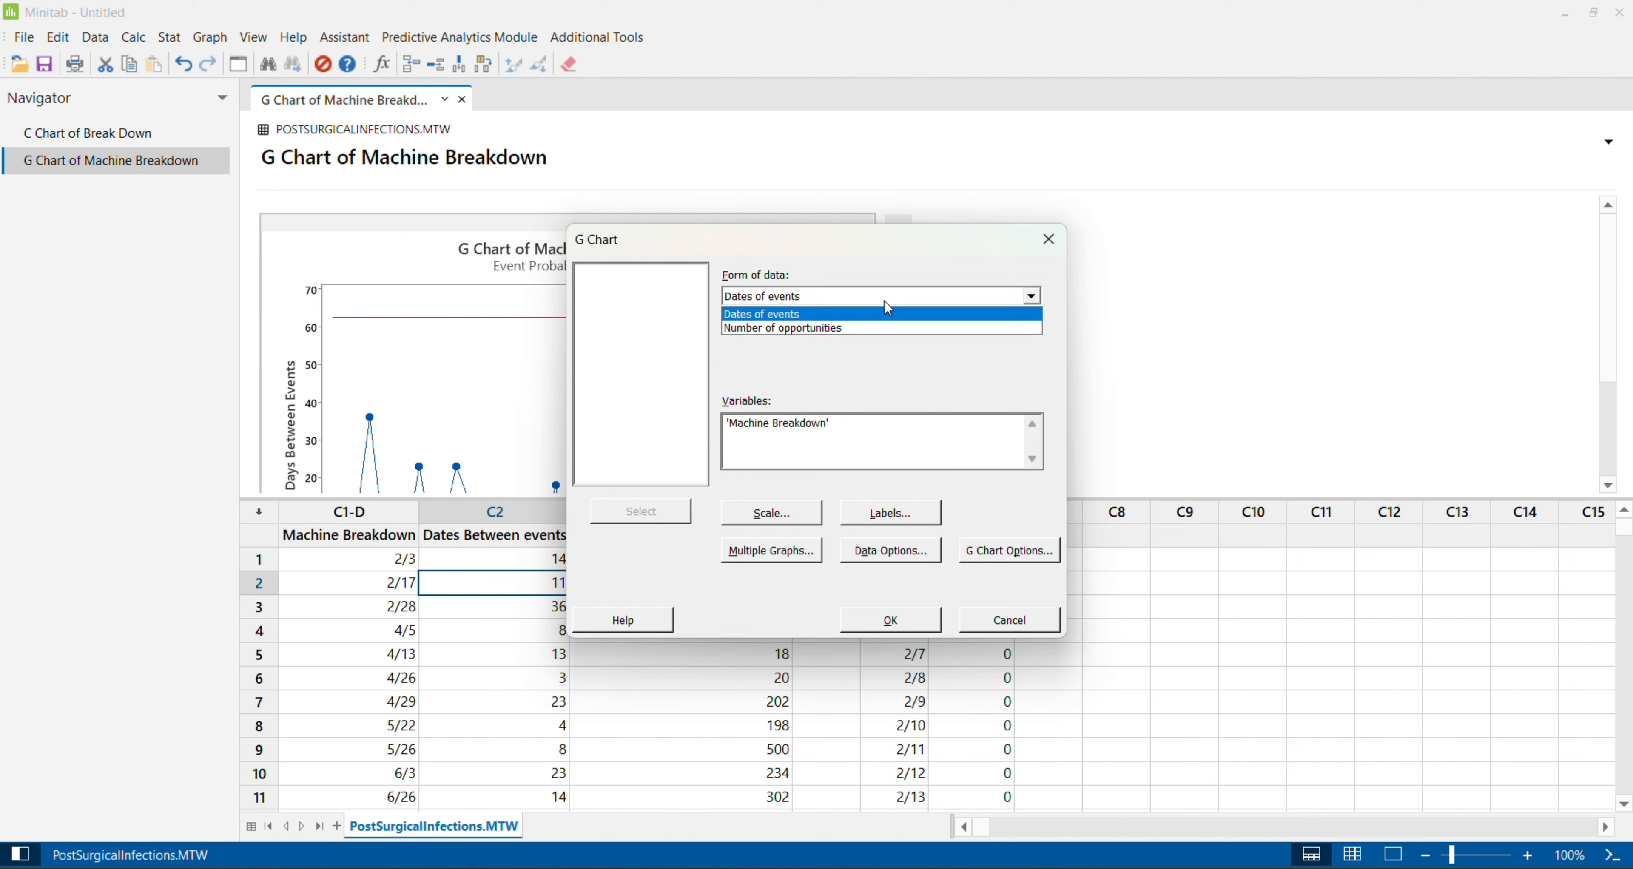
click(872, 328)
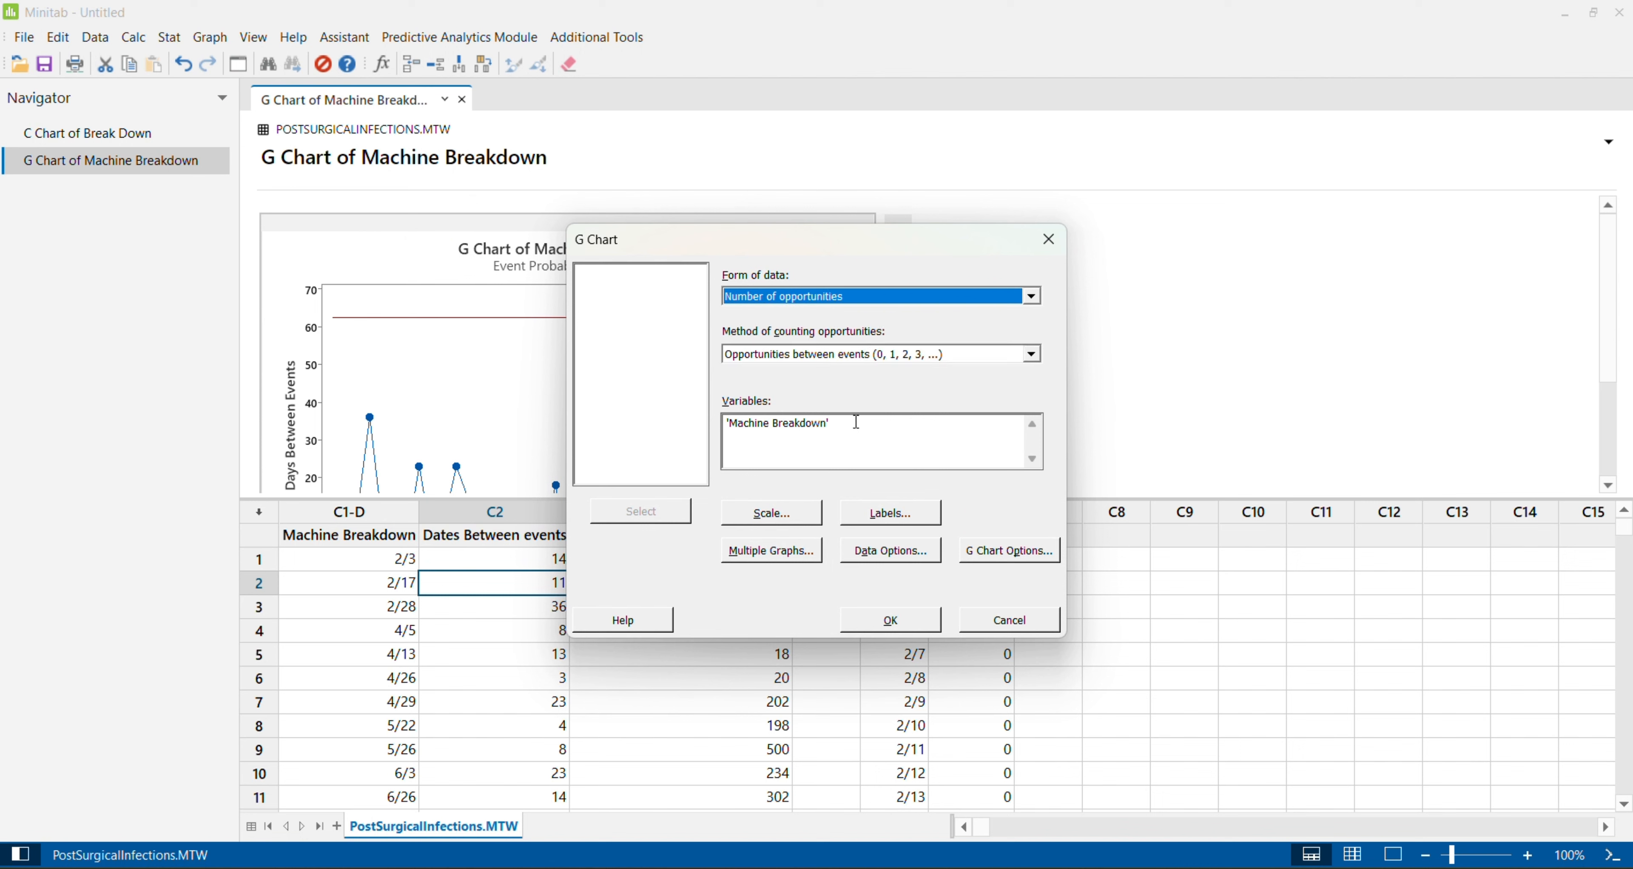
click(890, 356)
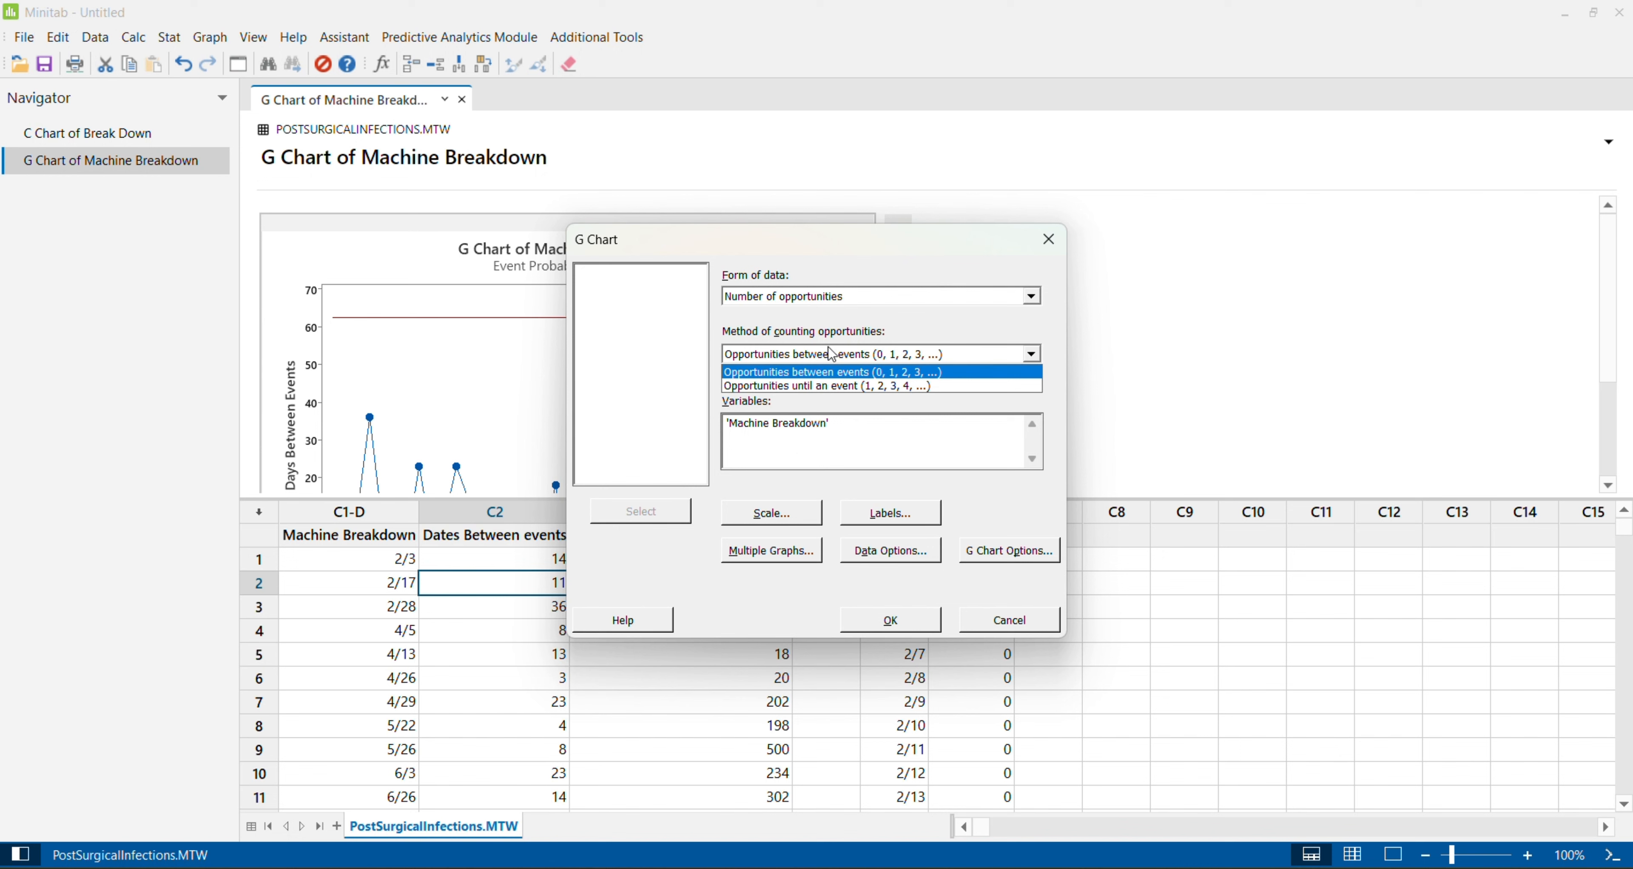
click(834, 374)
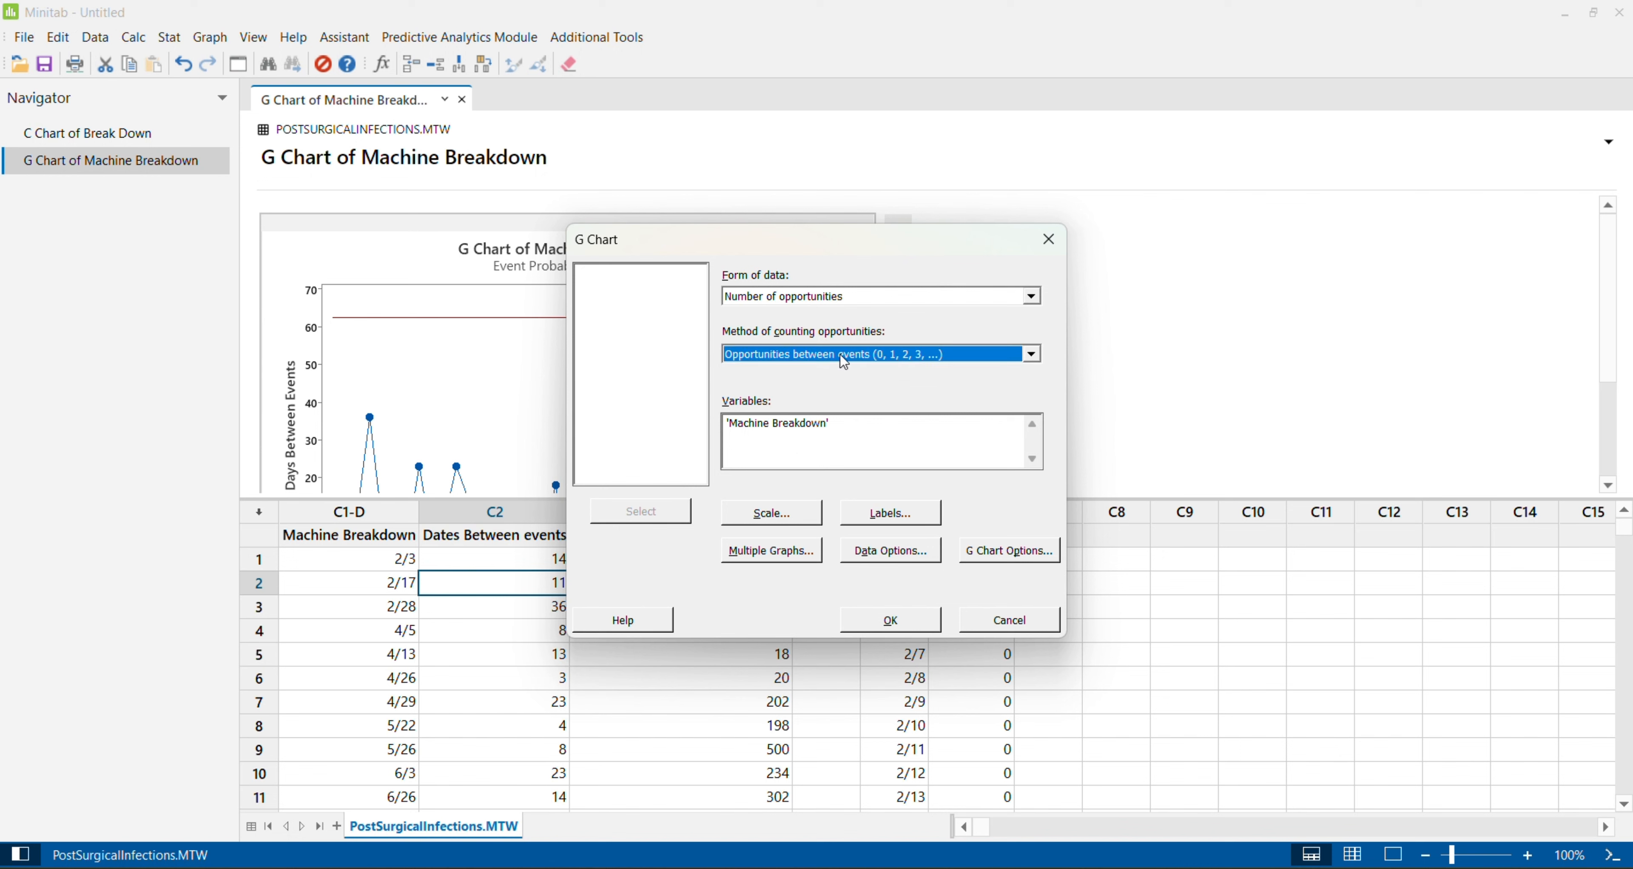
click(840, 359)
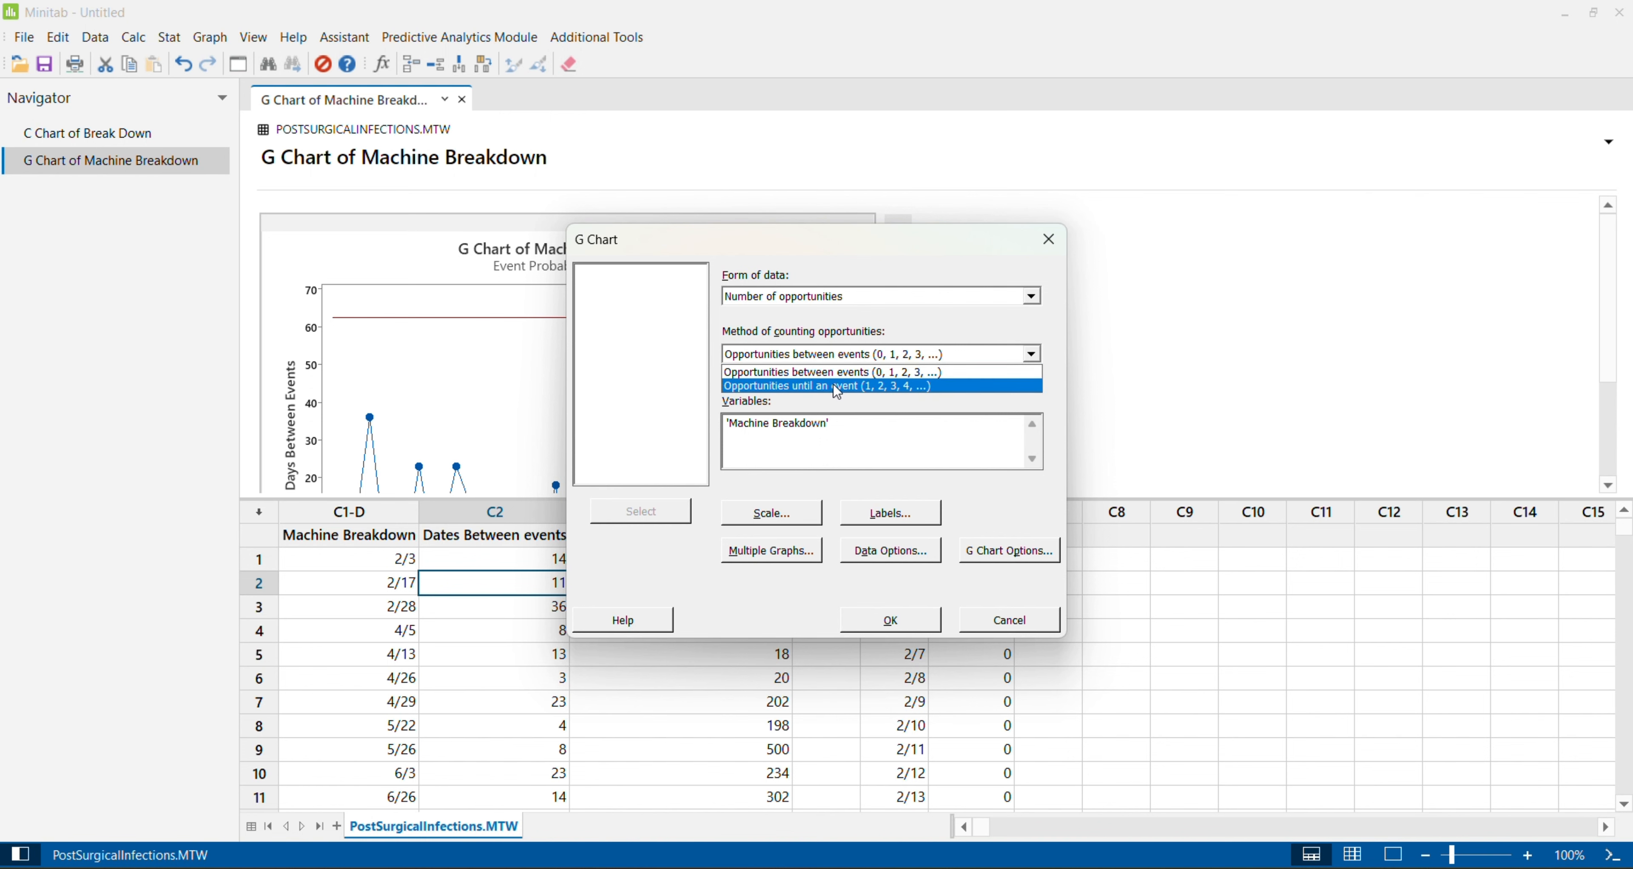
click(830, 374)
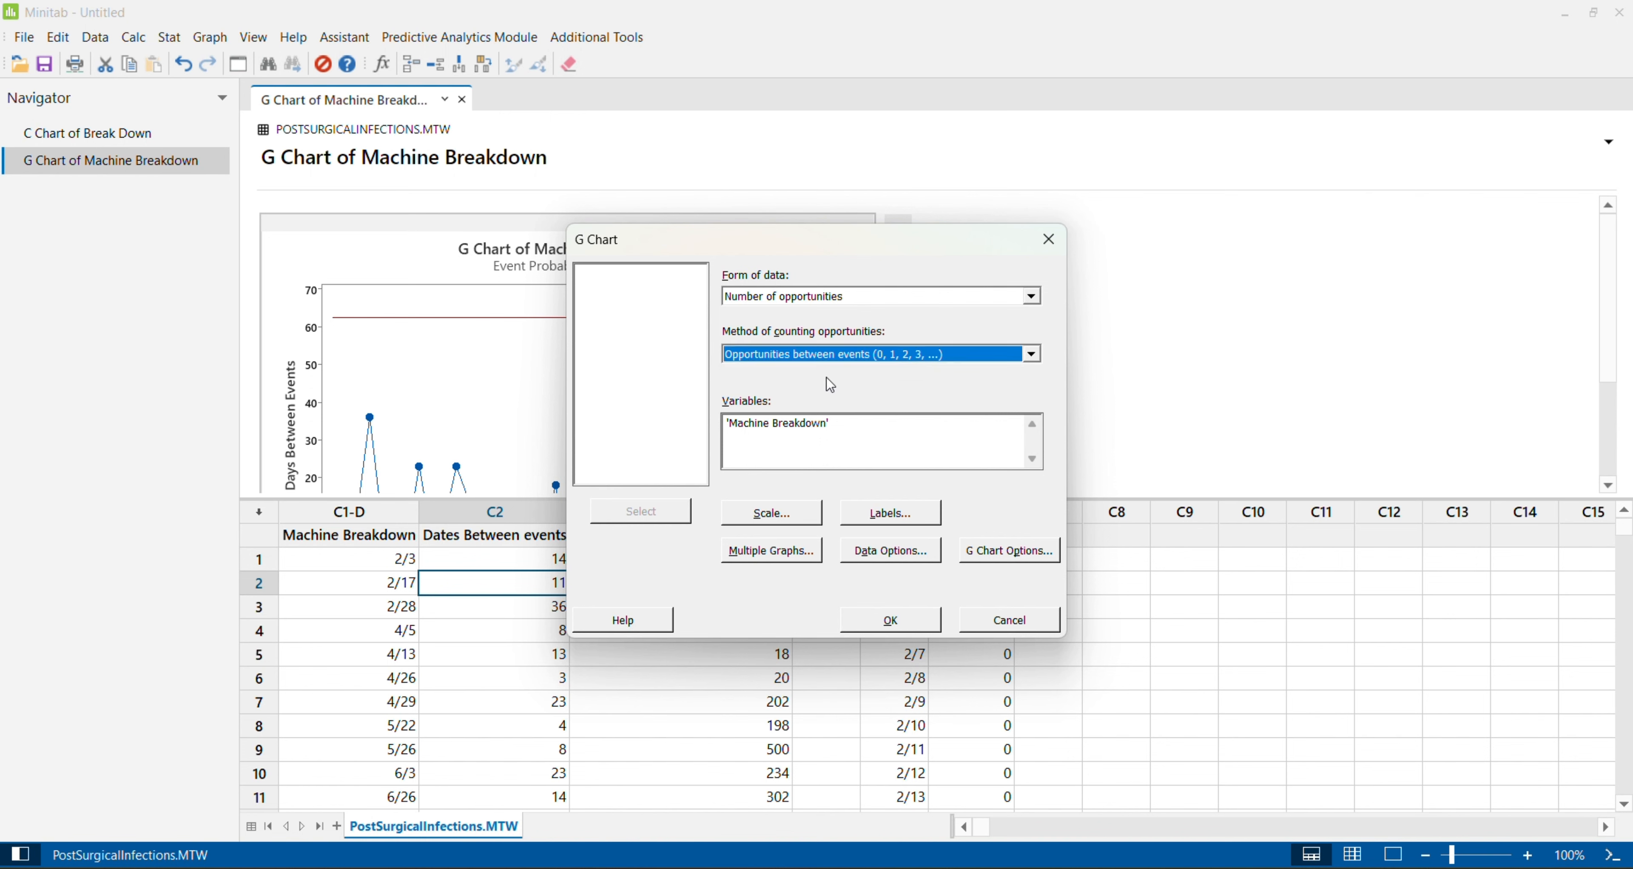
Replace the Machine Breakdown variable with Dates Between events and create the G chart.
click(856, 432)
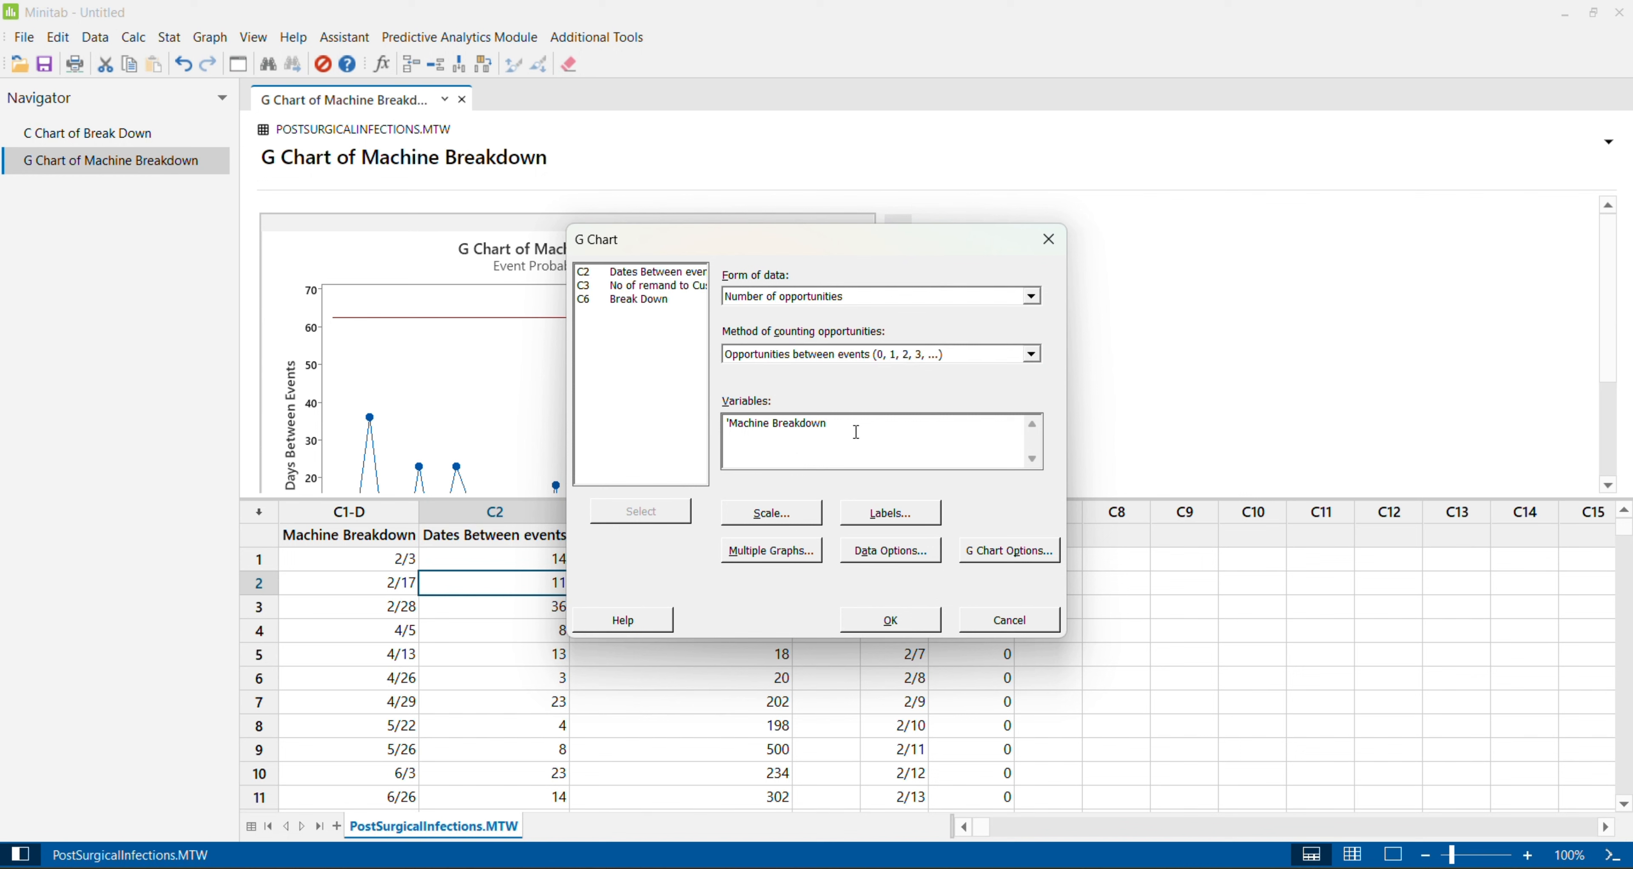
key(BackSpace)
key(BackSpace)
key(BackSpace)
key(BackSpace)
key(BackSpace)
key(BackSpace)
key(BackSpace)
key(BackSpace)
key(BackSpace)
key(BackSpace)
key(BackSpace)
key(BackSpace)
key(BackSpace)
key(BackSpace)
key(BackSpace)
key(BackSpace)
key(BackSpace)
key(BackSpace)
click(628, 272)
double_click(628, 273)
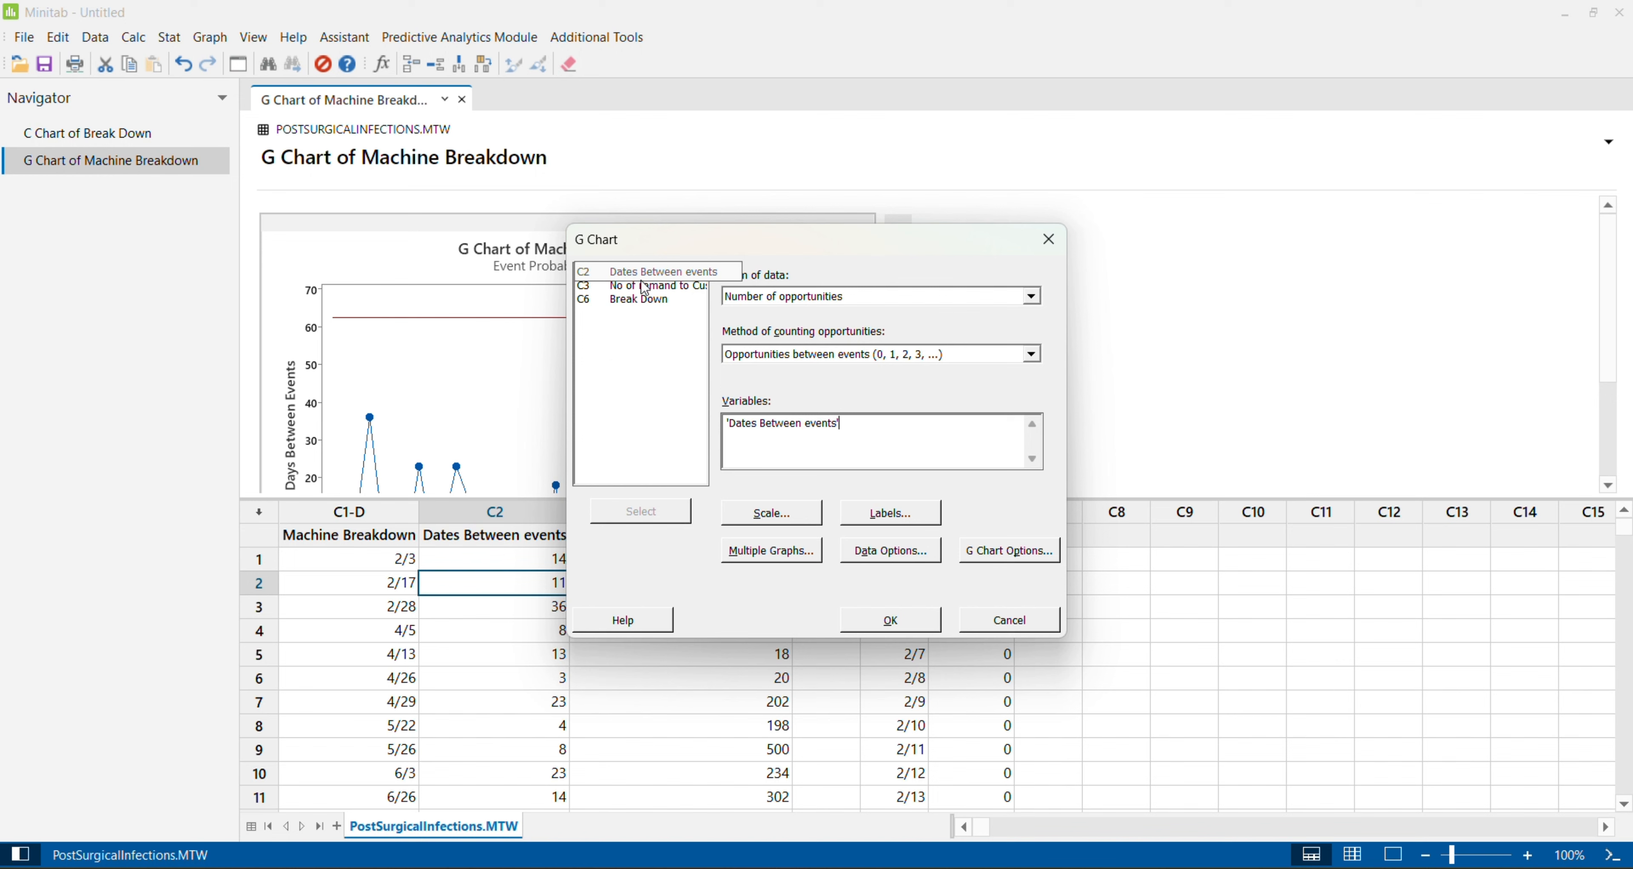
click(908, 629)
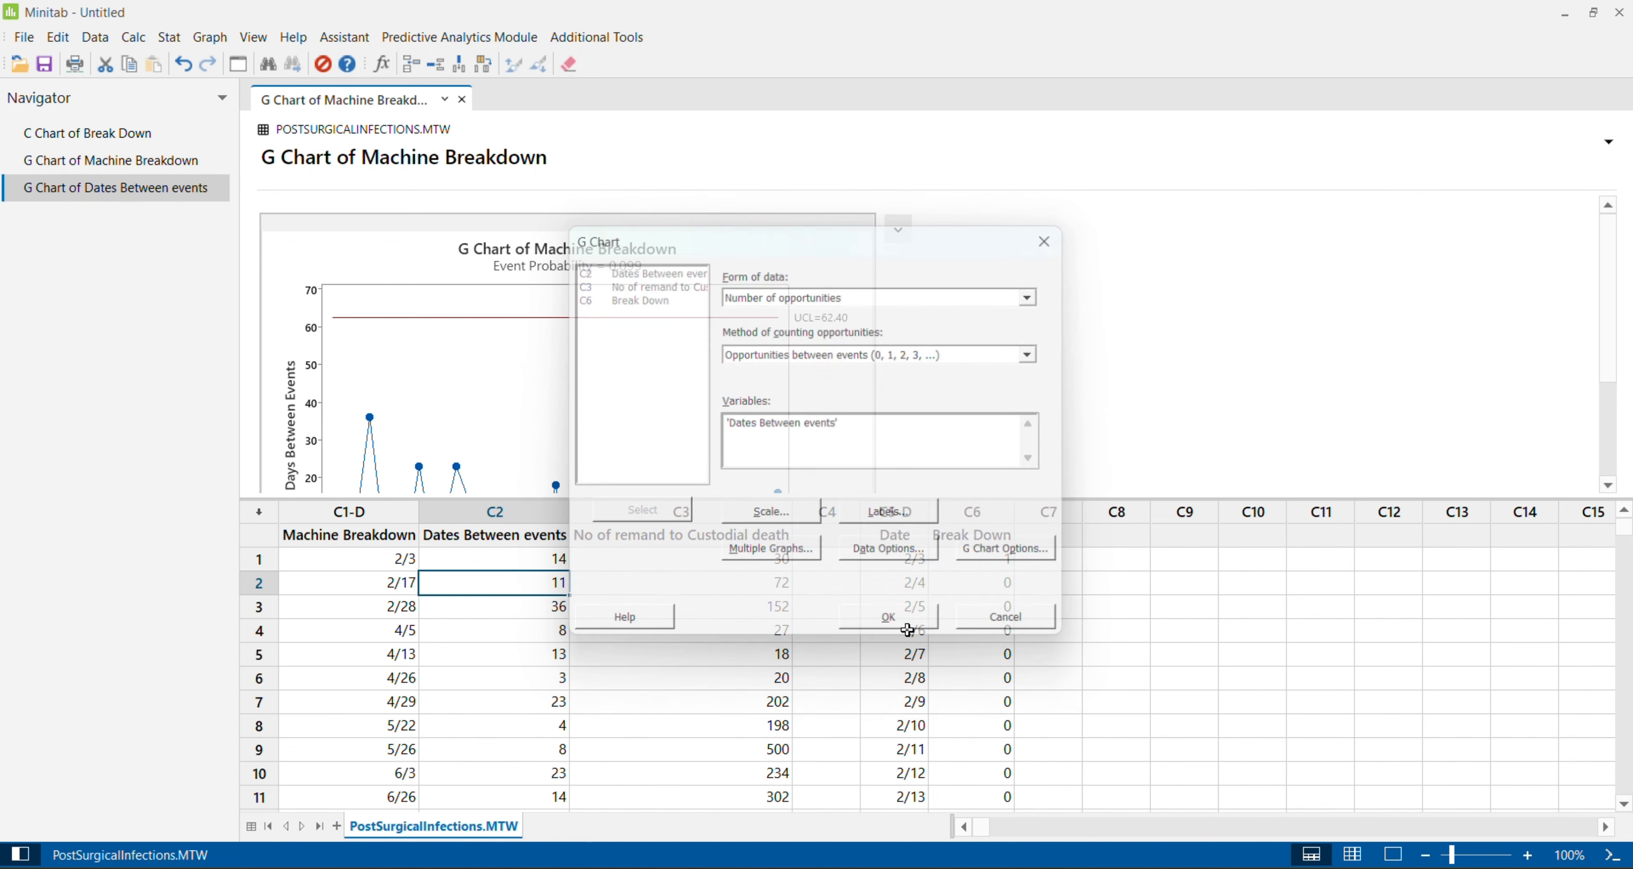
Open the G chart of Dates Between events enlarged to examine its points and control limits, and close it.
scroll(805, 351, down, 2)
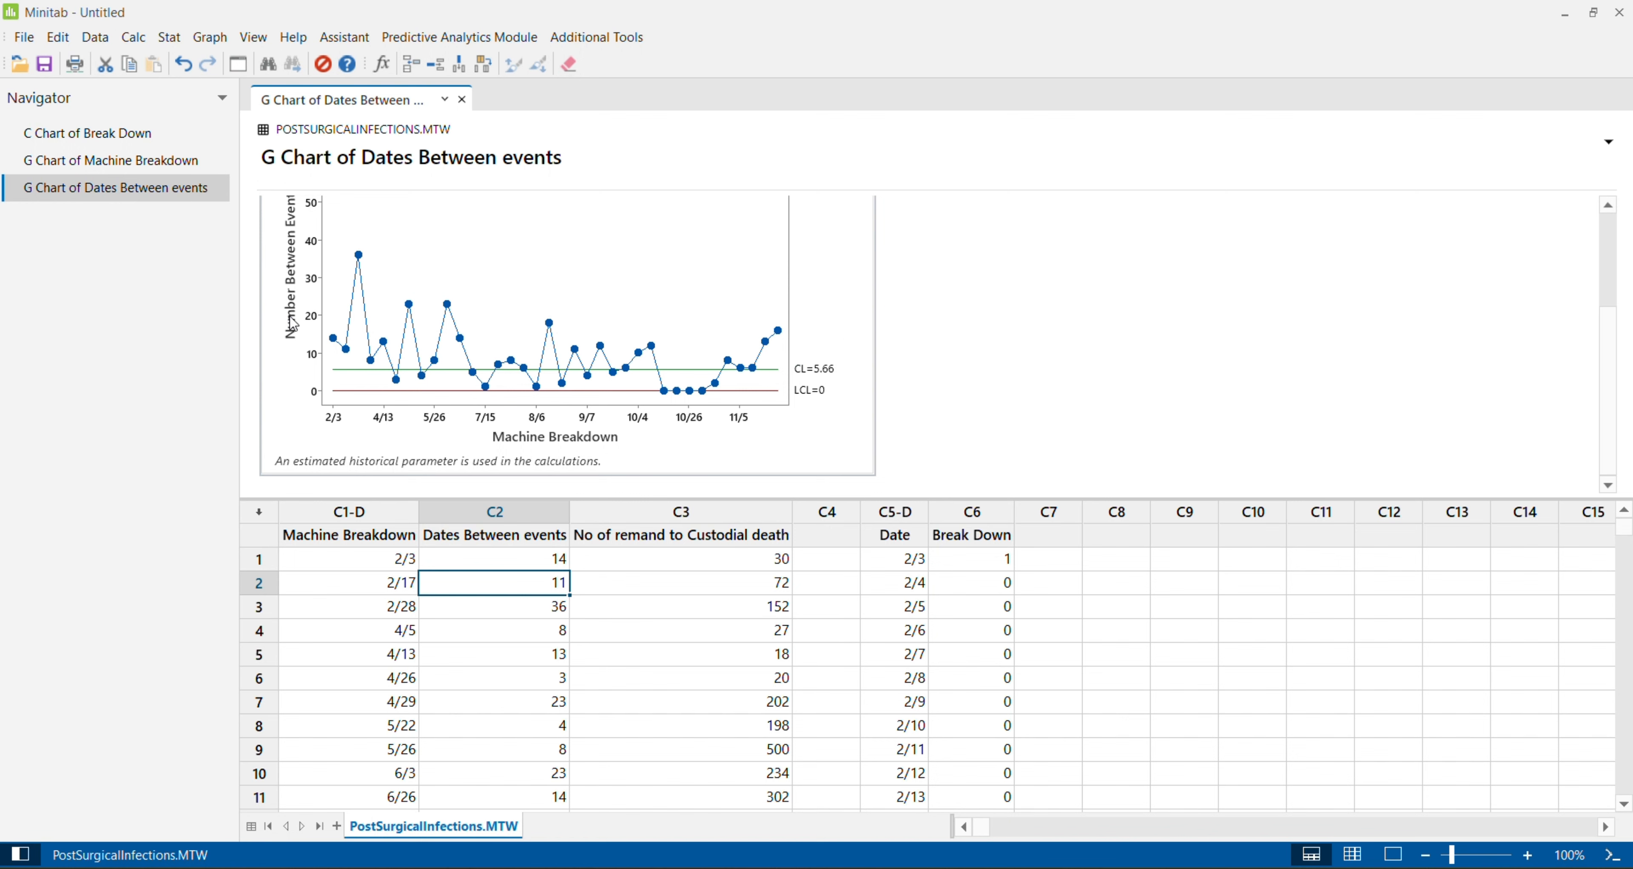
click(300, 368)
double_click(300, 369)
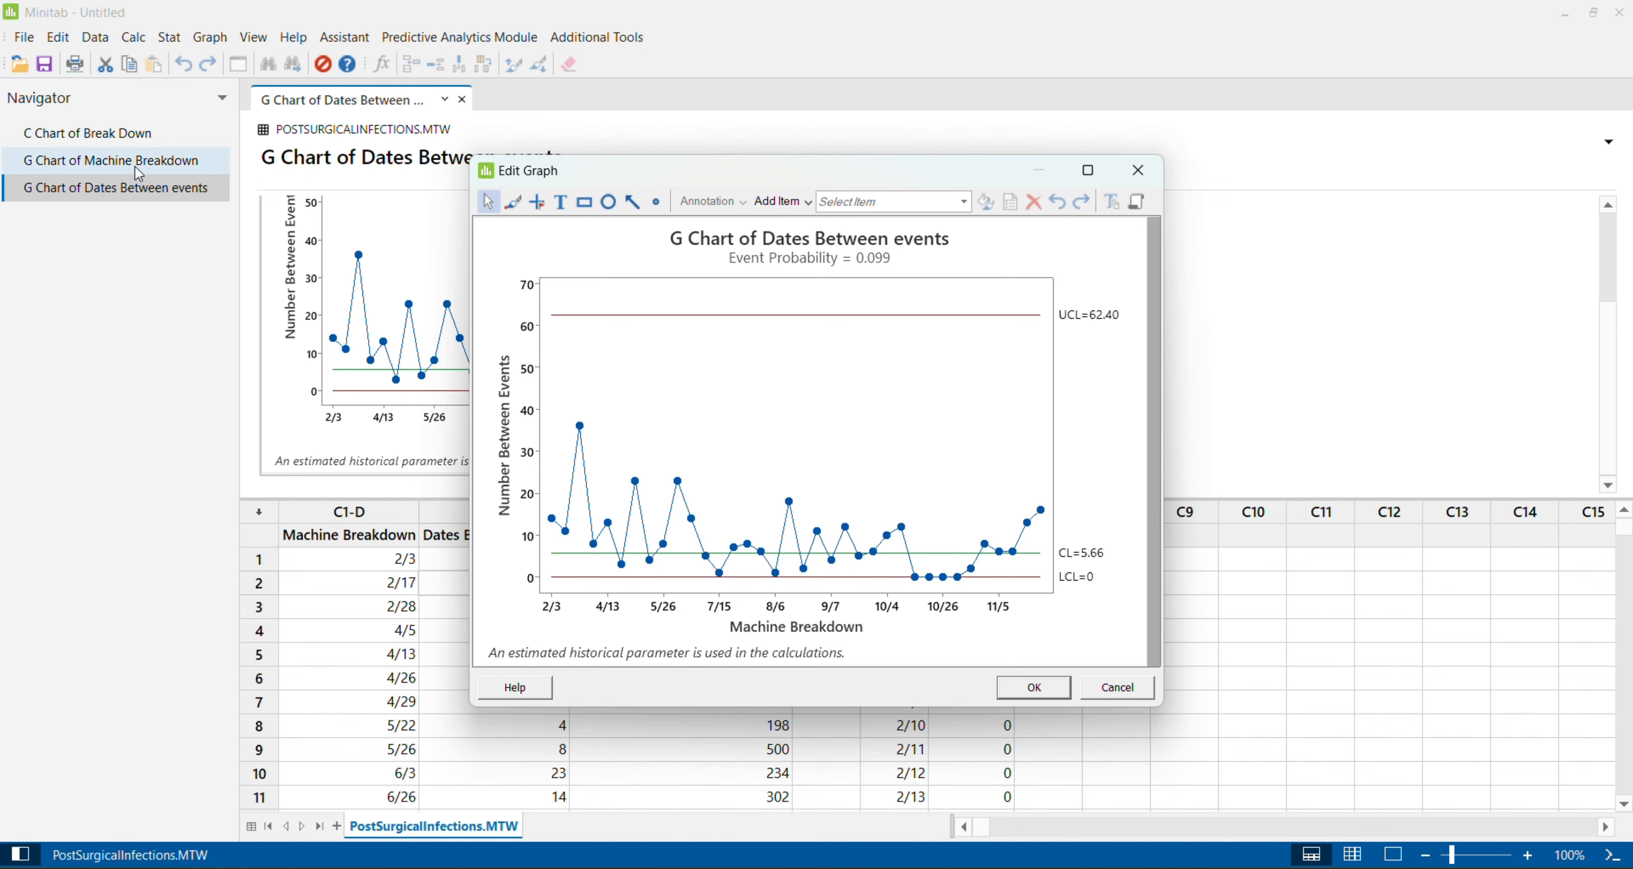
click(1140, 171)
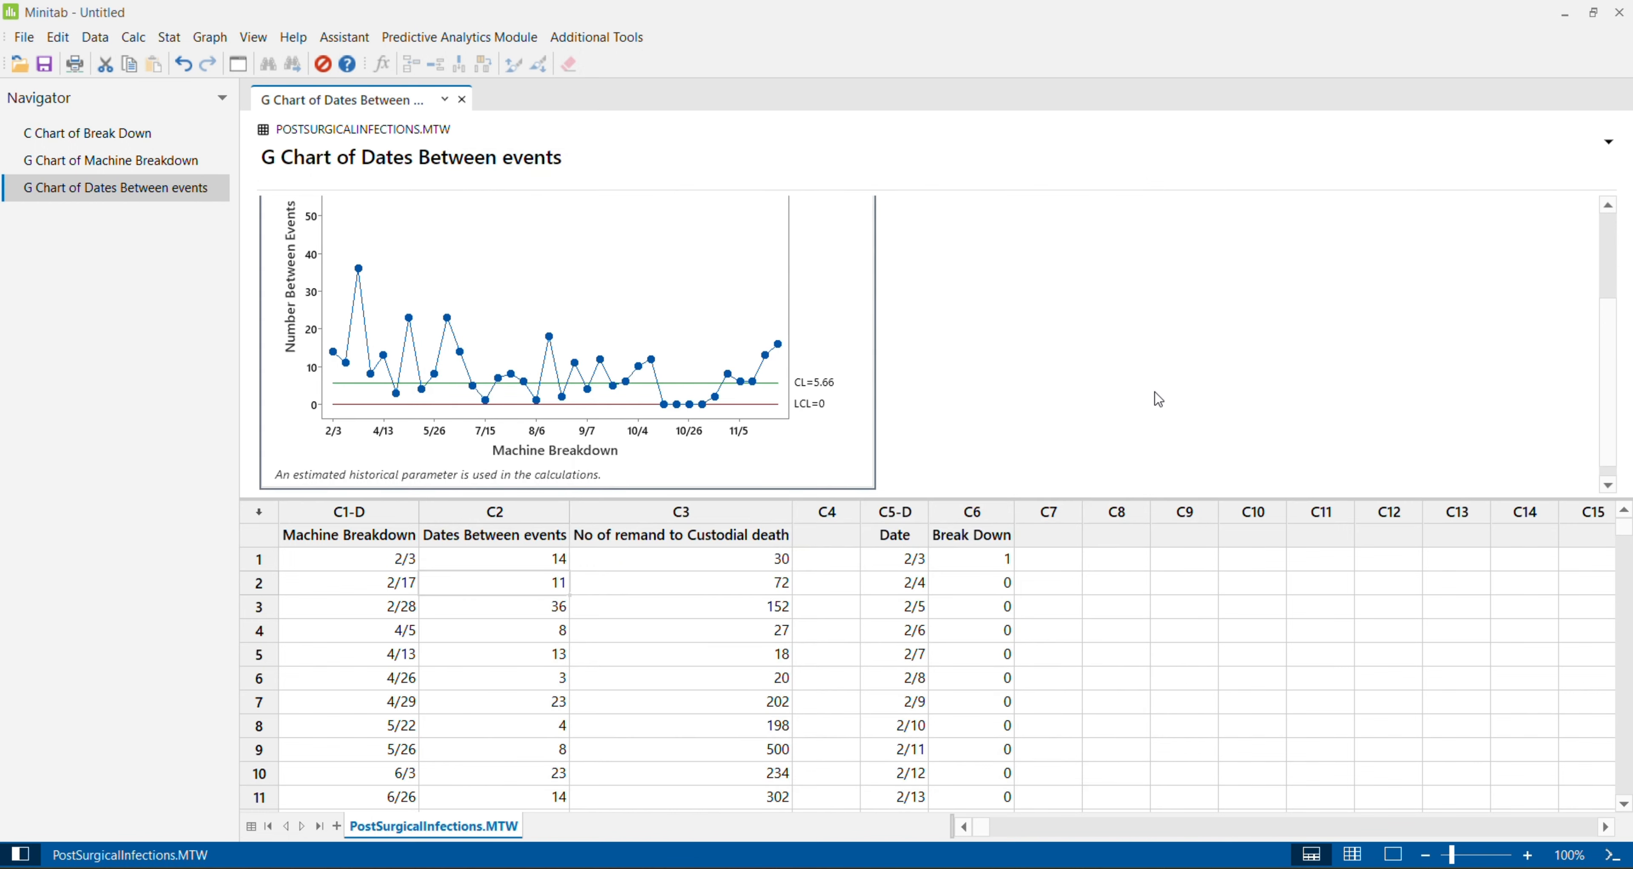
Reopen the G chart settings and replace the charted variable with No of remand to Custodial death.
key(ctrl+e)
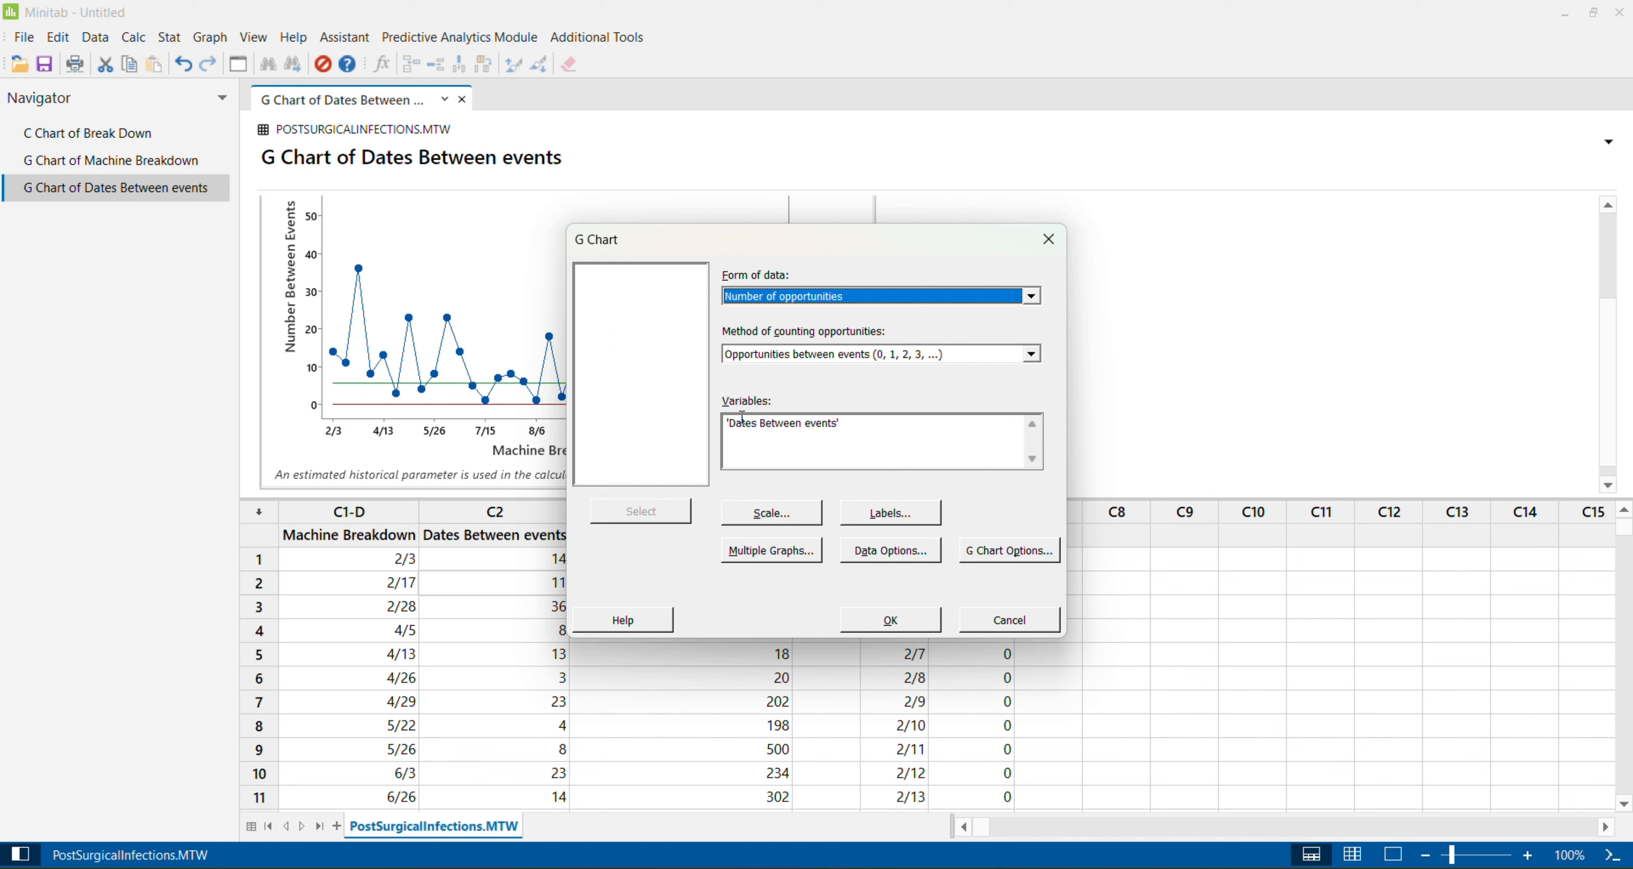
click(886, 429)
key(BackSpace)
key(BackSpace)
key(BackSpace)
key(BackSpace)
key(BackSpace)
key(BackSpace)
key(BackSpace)
key(BackSpace)
key(BackSpace)
key(BackSpace)
key(BackSpace)
key(BackSpace)
key(BackSpace)
key(BackSpace)
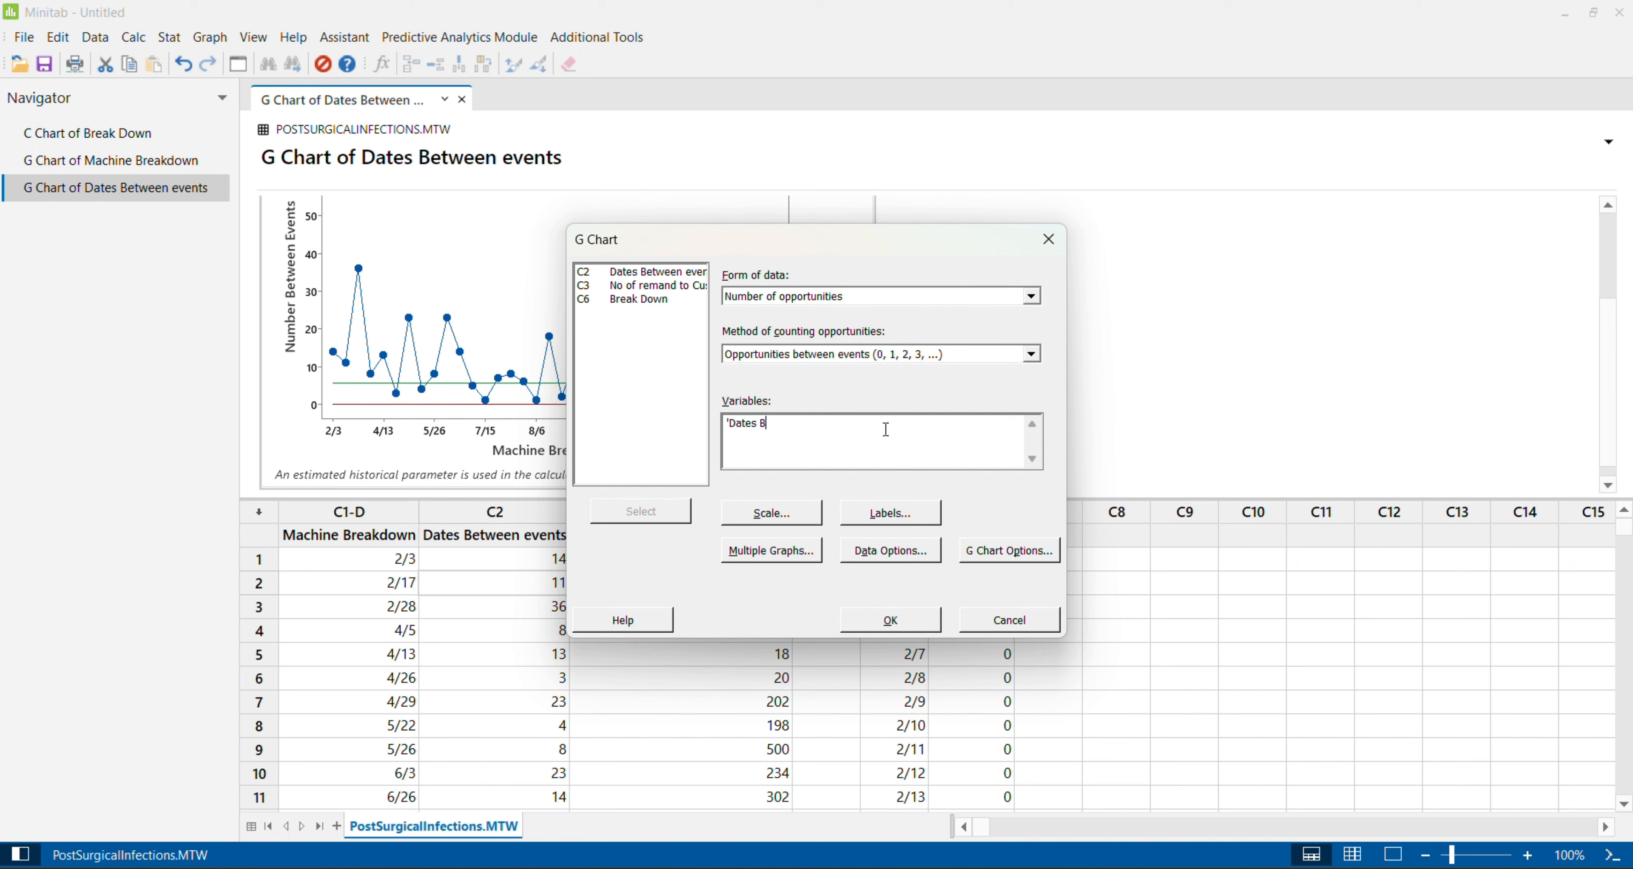
key(BackSpace)
key(BackSpace)
key(BackSpace)
key(BackSpace)
key(BackSpace)
key(BackSpace)
key(BackSpace)
key(BackSpace)
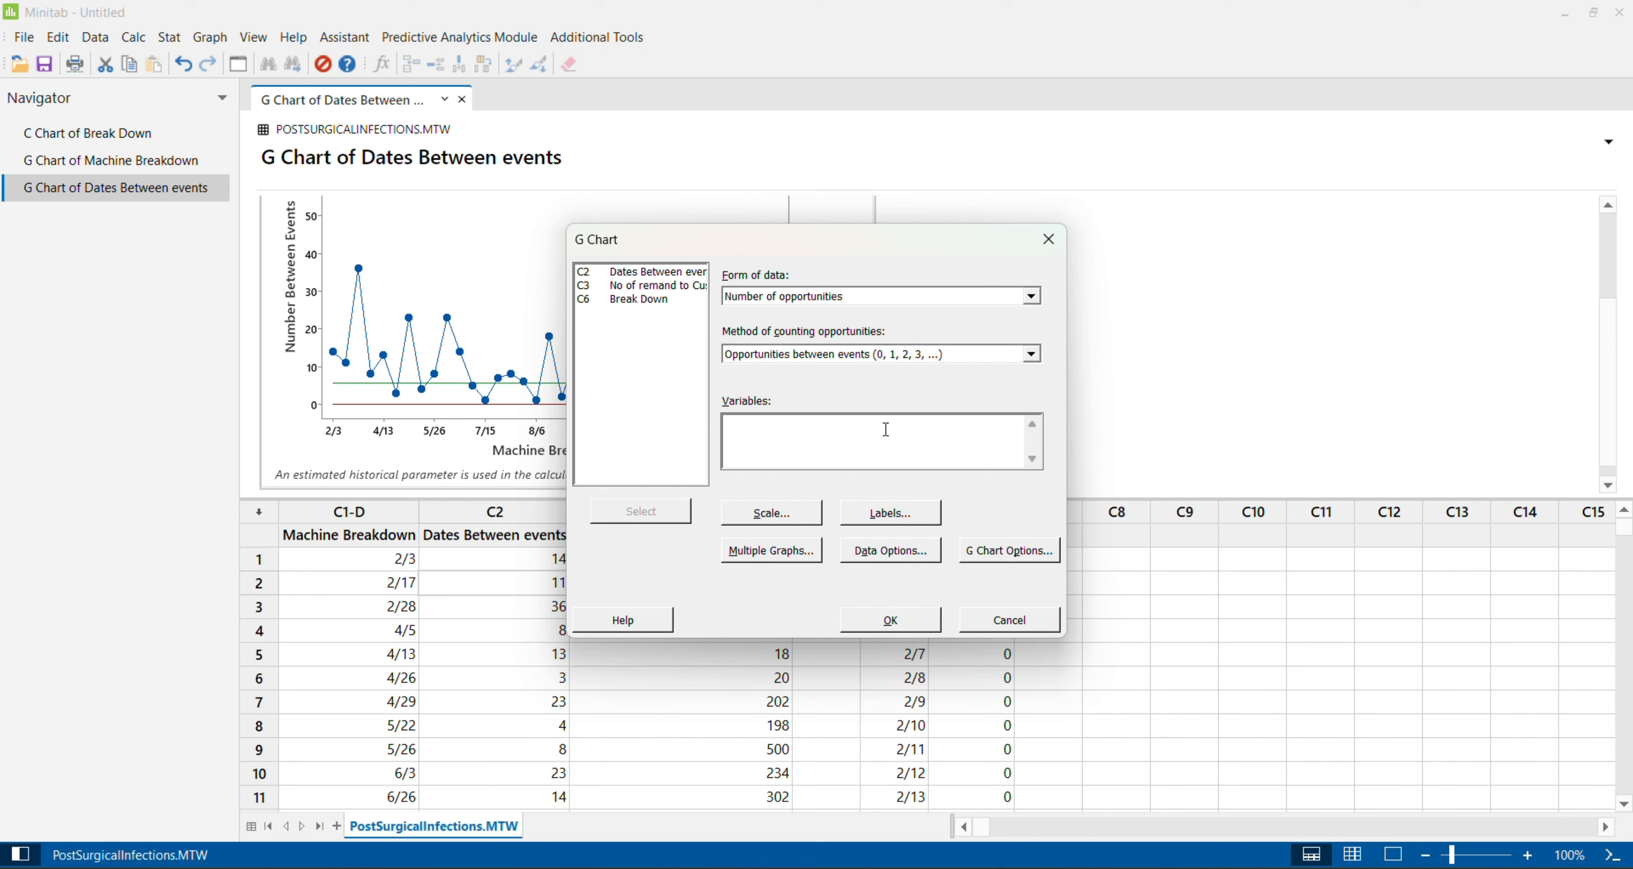
double_click(662, 290)
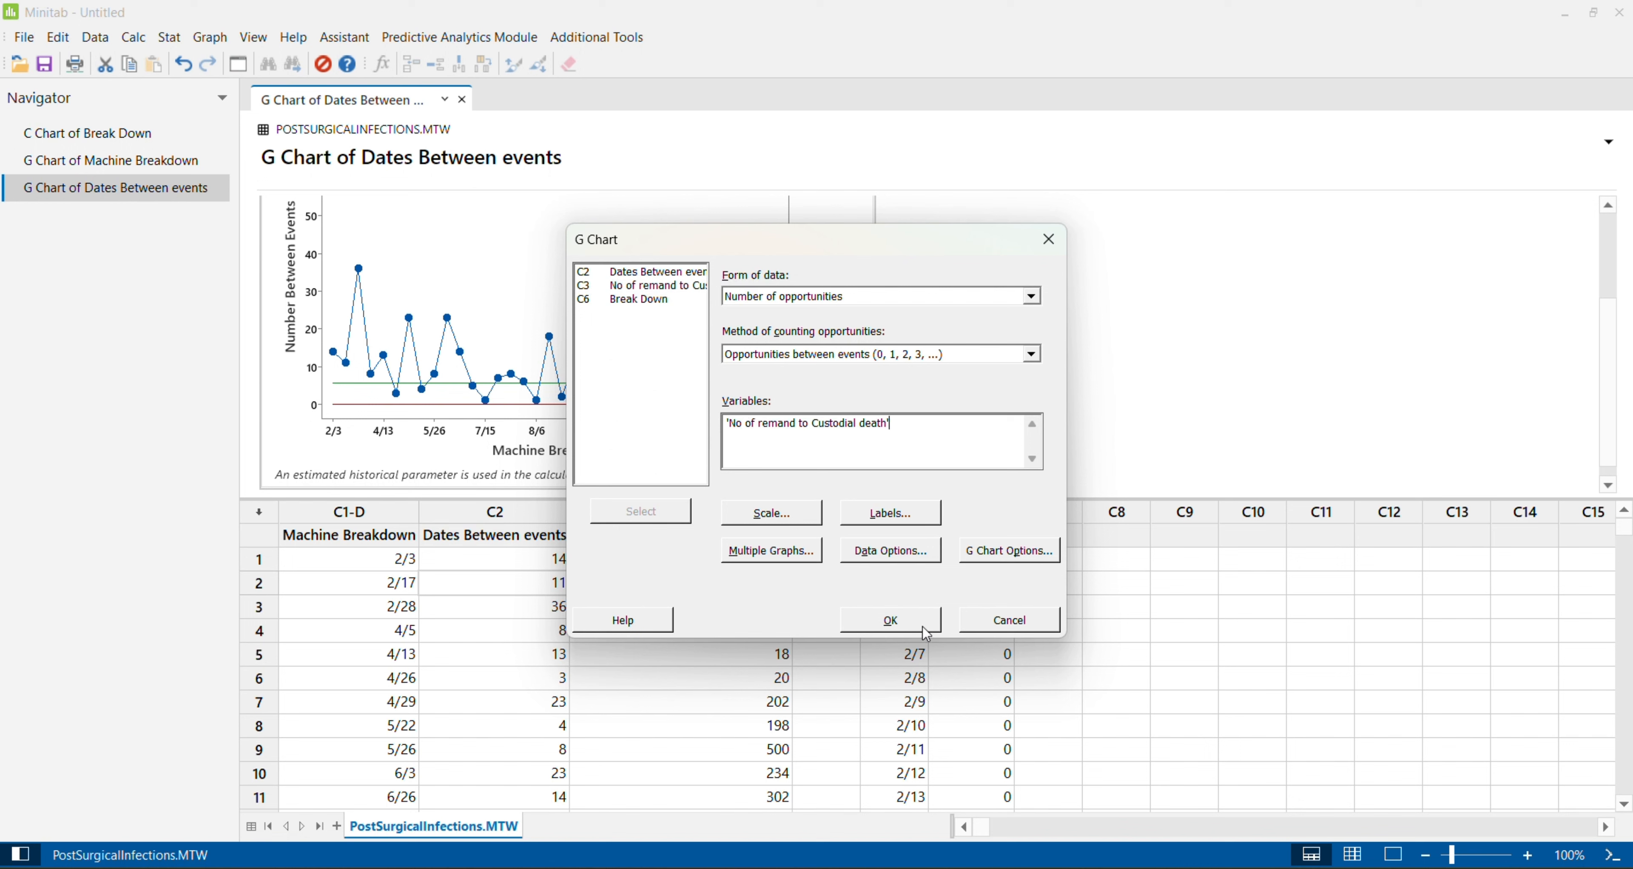
Set the method of counting to opportunities until an event (1, 2, 3, 4, ...) and create the G chart.
click(941, 356)
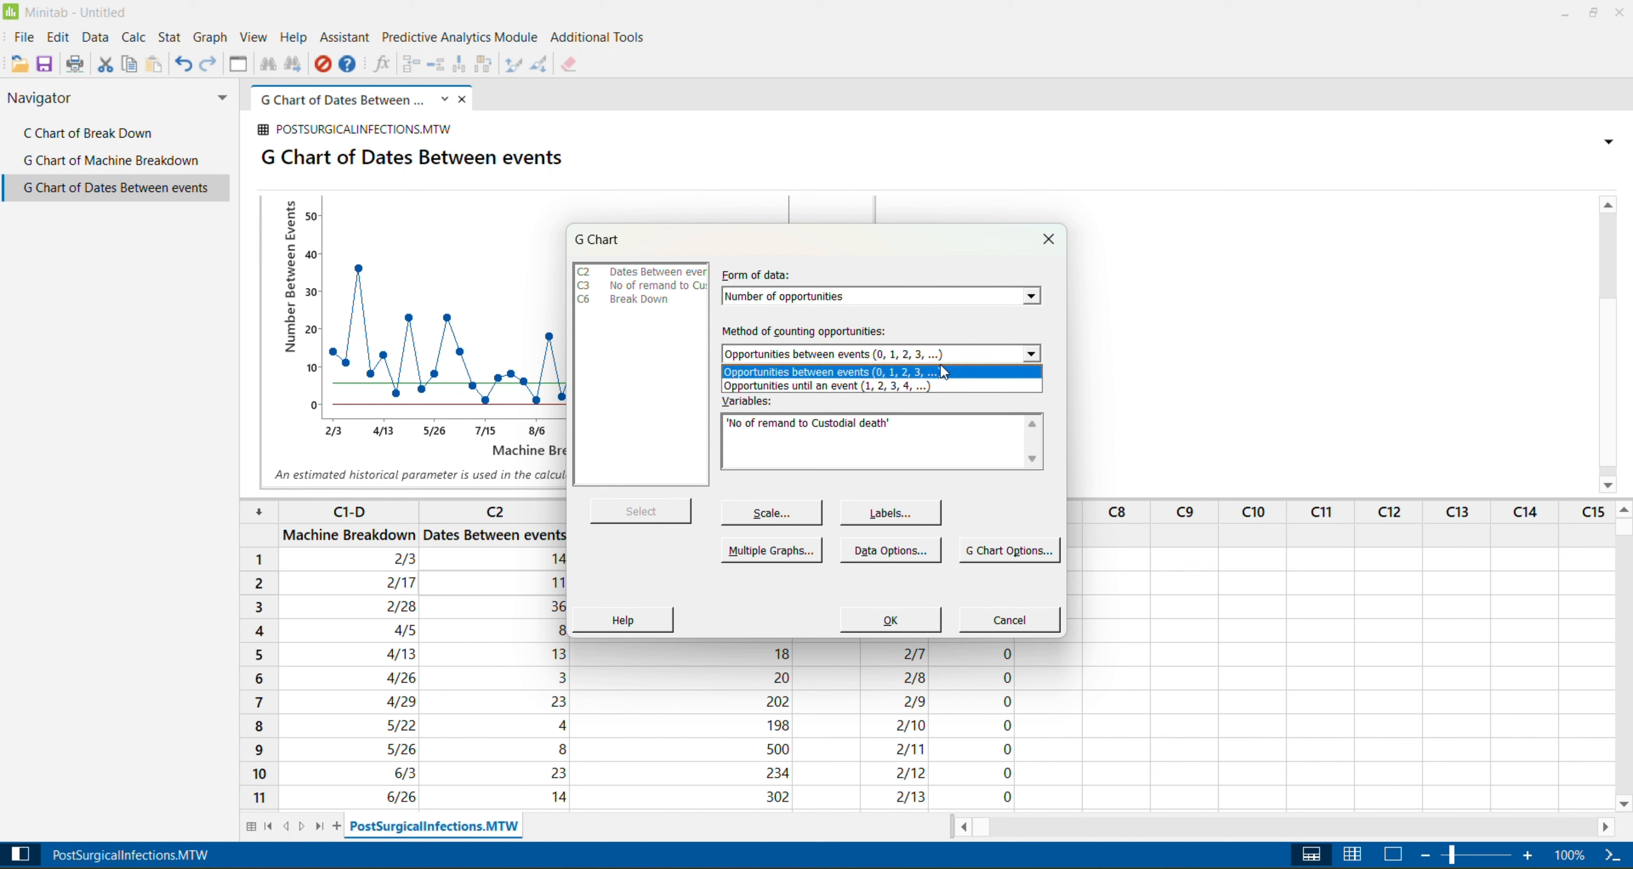
click(934, 384)
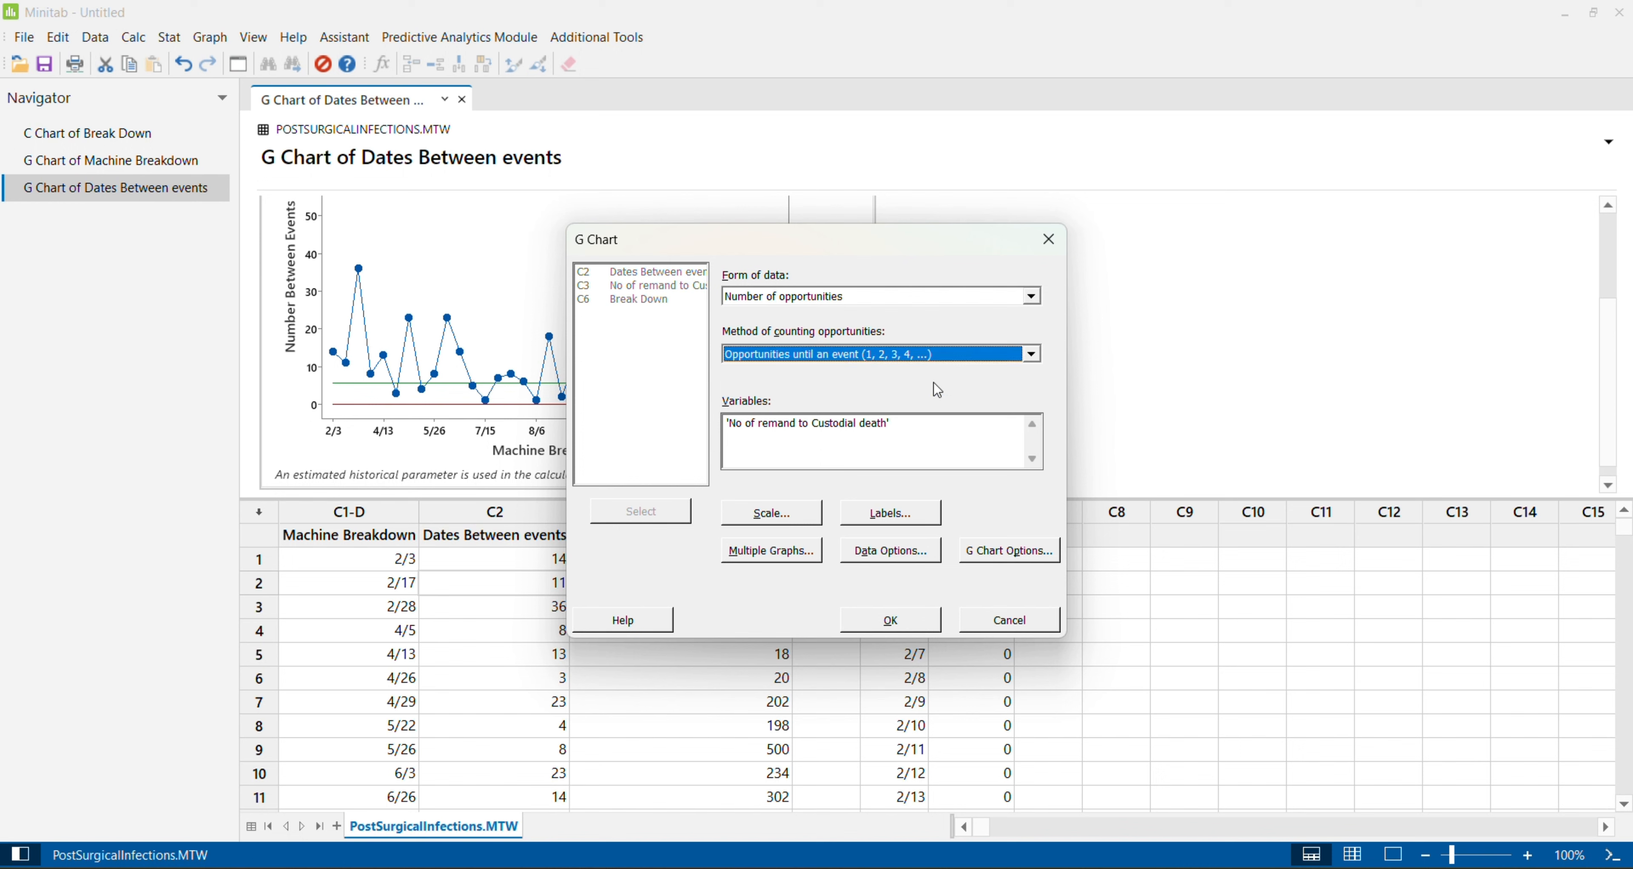
click(896, 616)
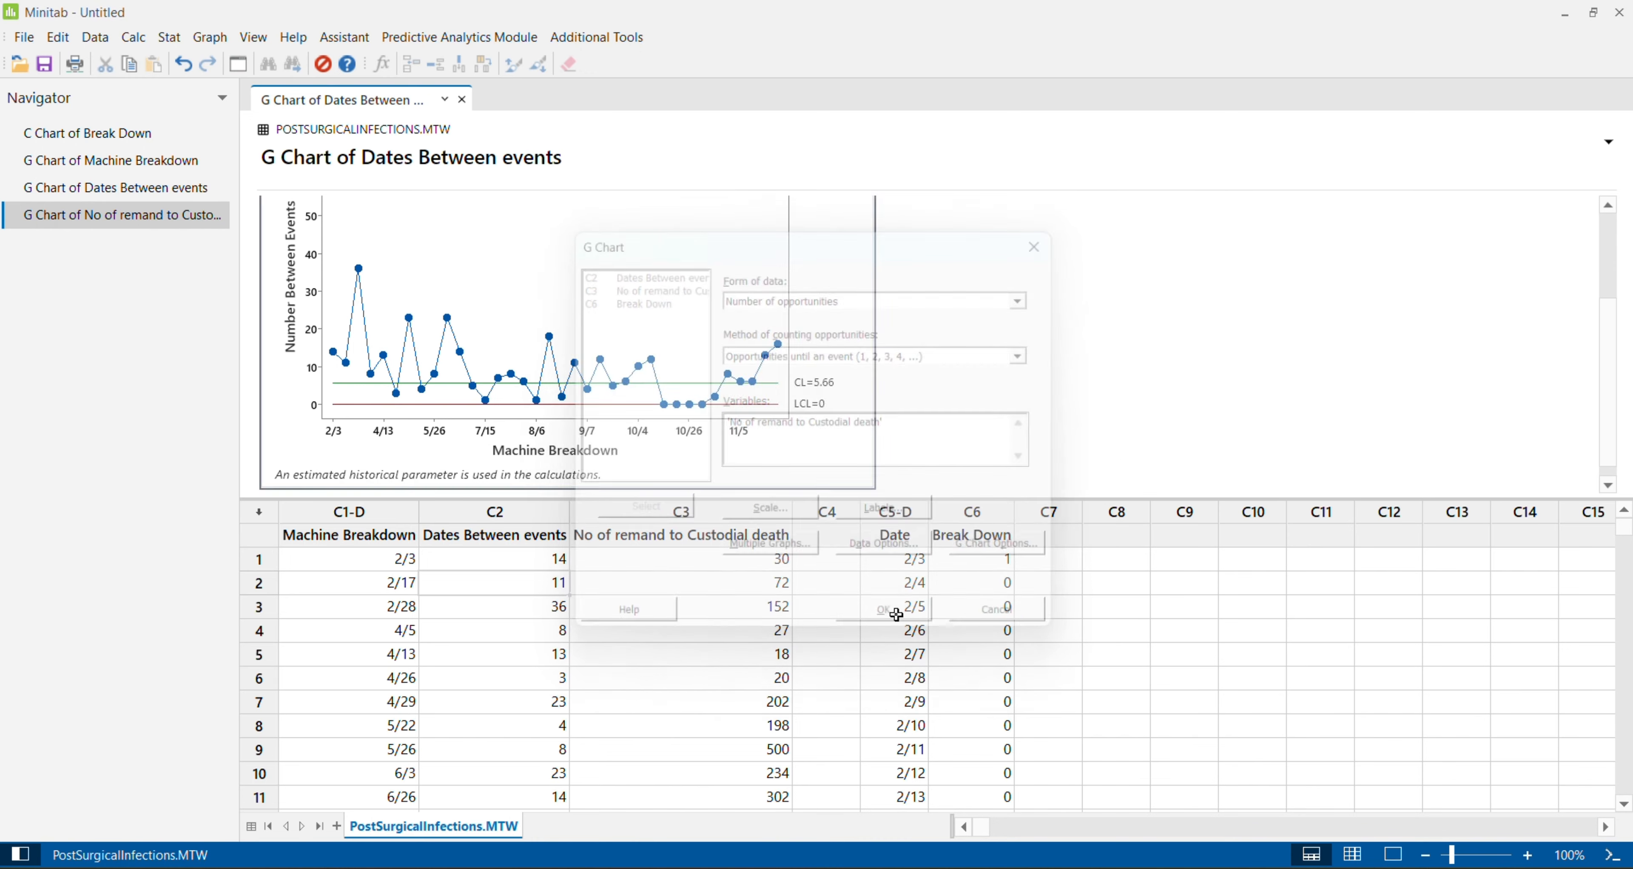
Open the No of remand to Custodial death G chart full screen, examine its highest point and control limits, and close it.
double_click(852, 415)
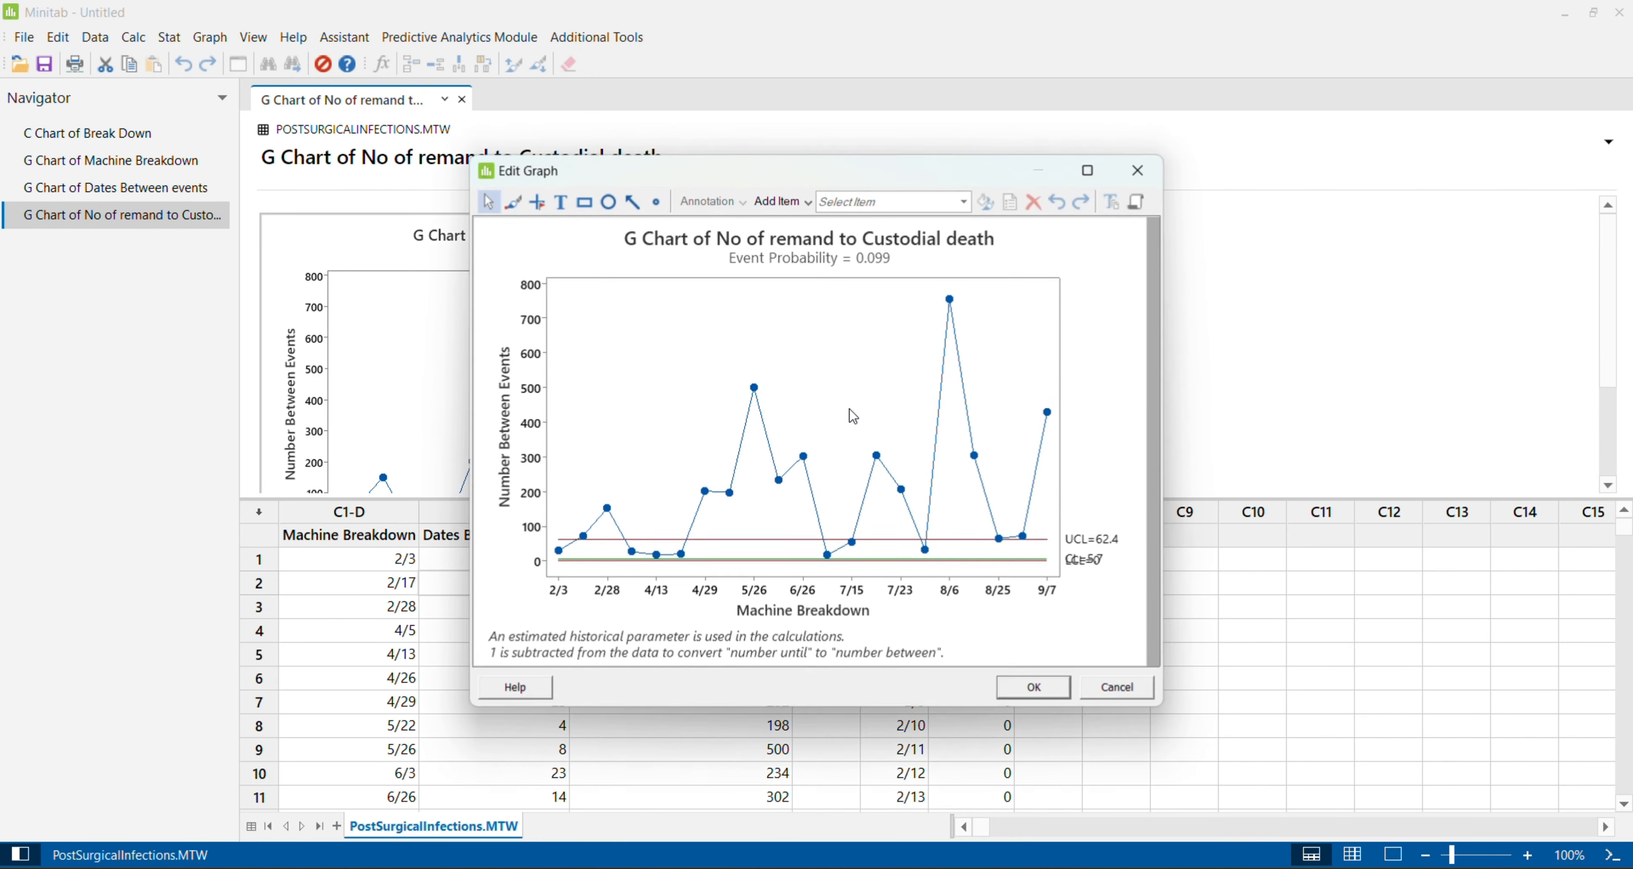
click(1088, 170)
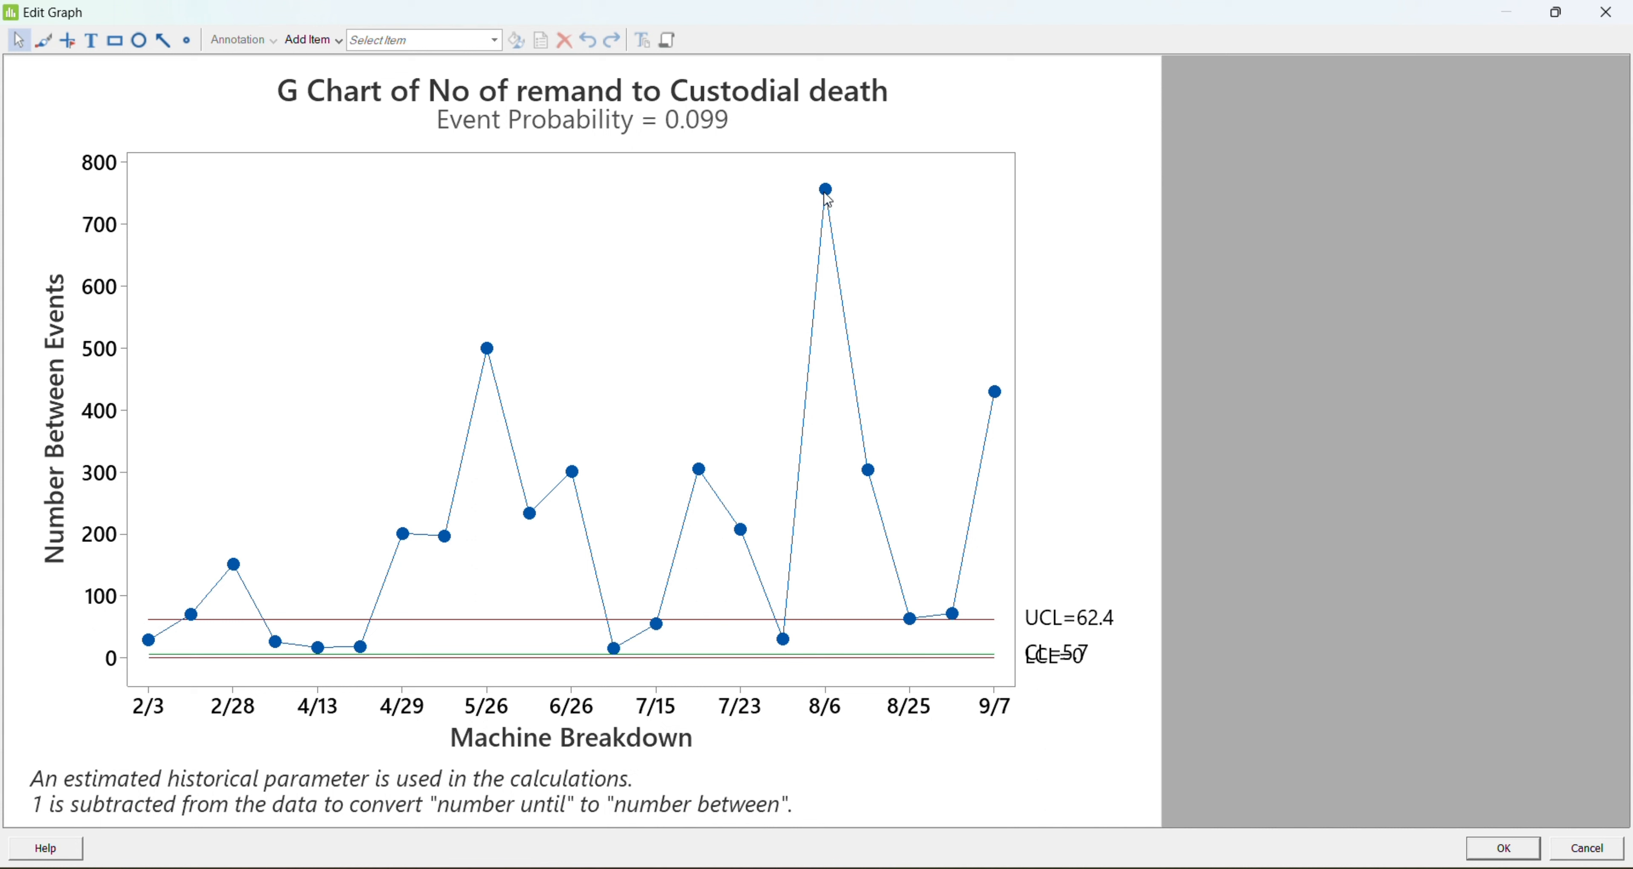
mouse_move(826, 202)
click(1606, 12)
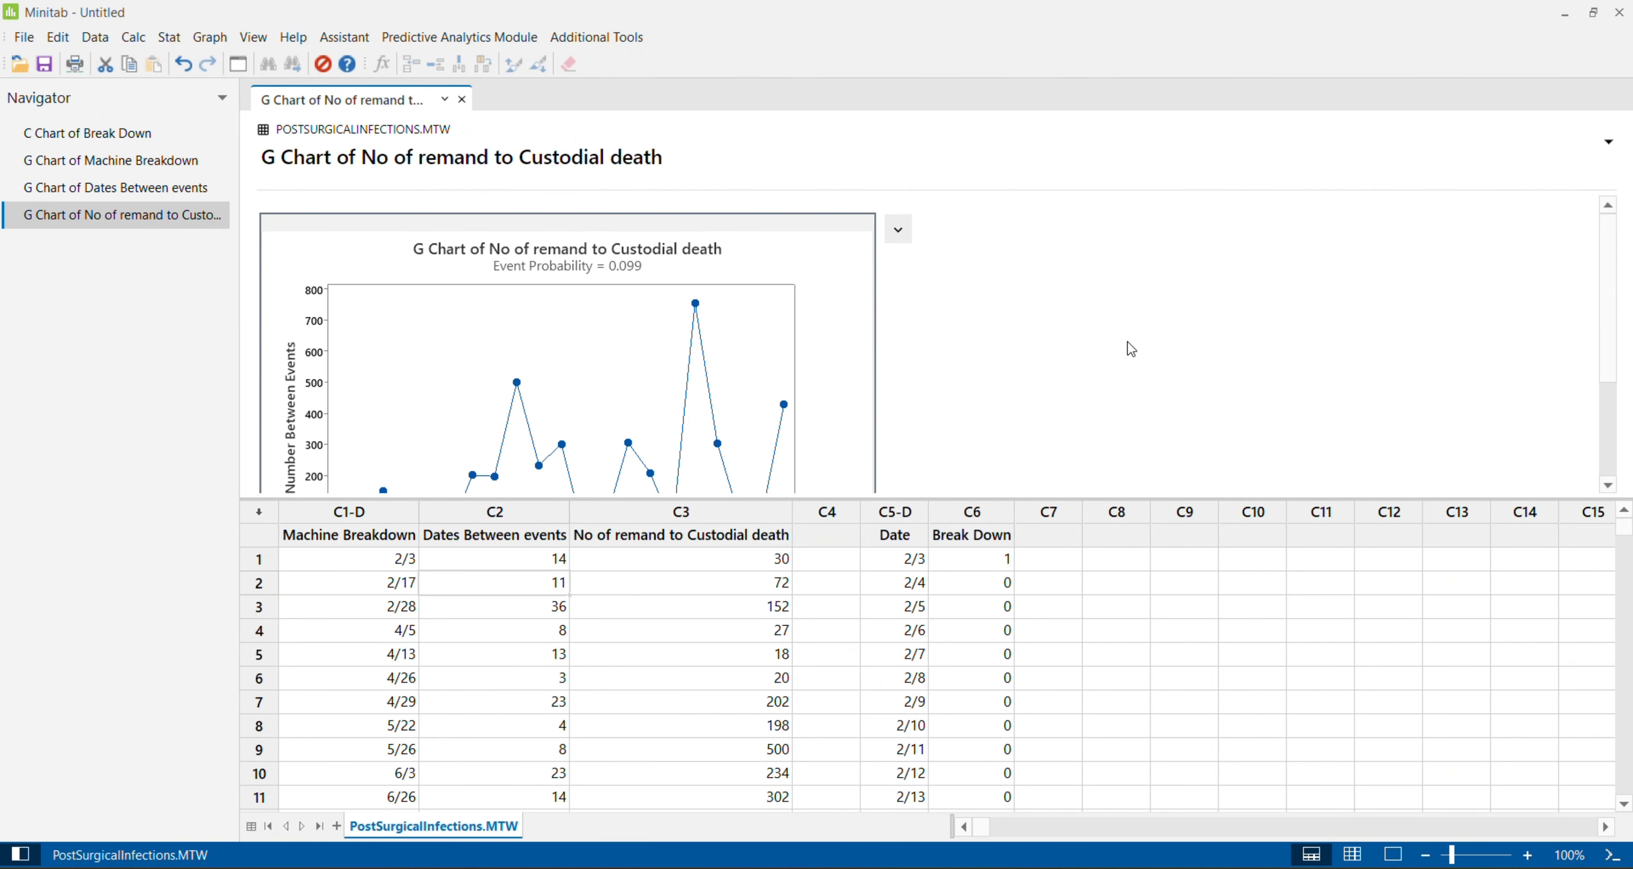